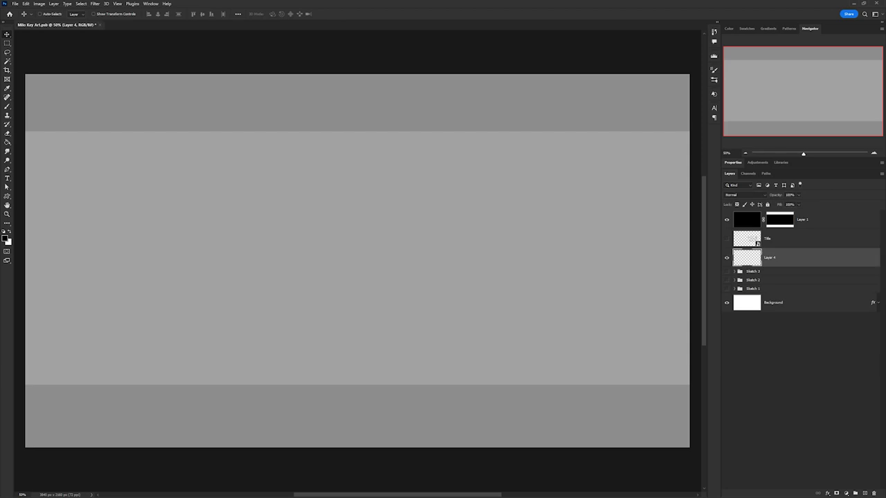
Select the Hard Round brush at full flow on Layer 4
key("ctrl+z")
key("F5")
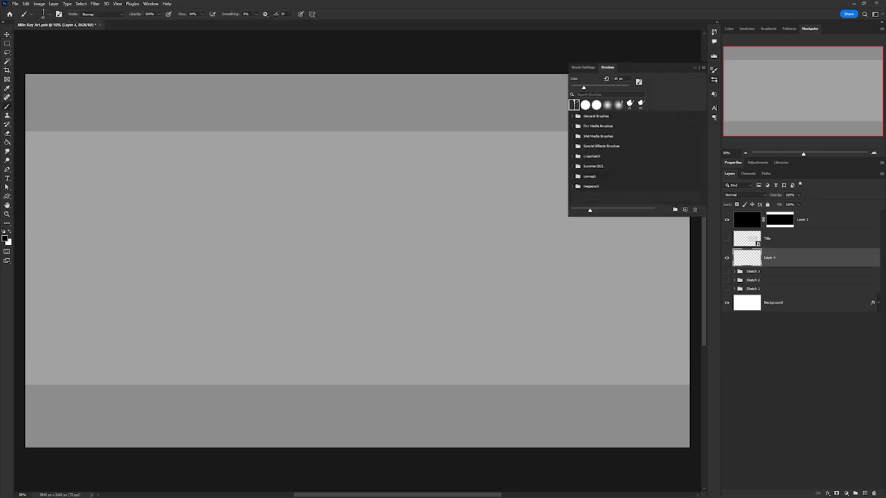
key("period")
key("F5")
Rough in the head oval, torso lines and foot scribbles
left_click_drag(376, 177, 374, 181)
key("ctrl+z")
key("F5")
key("F5")
left_click_drag(371, 250, 370, 323)
left_click_drag(356, 299, 387, 300)
left_click_drag(355, 250, 354, 301)
left_click_drag(386, 256, 396, 301)
mouse_move(353, 320)
left_mouse_down()
mouse_move(367, 328)
mouse_move(396, 317)
left_mouse_up()
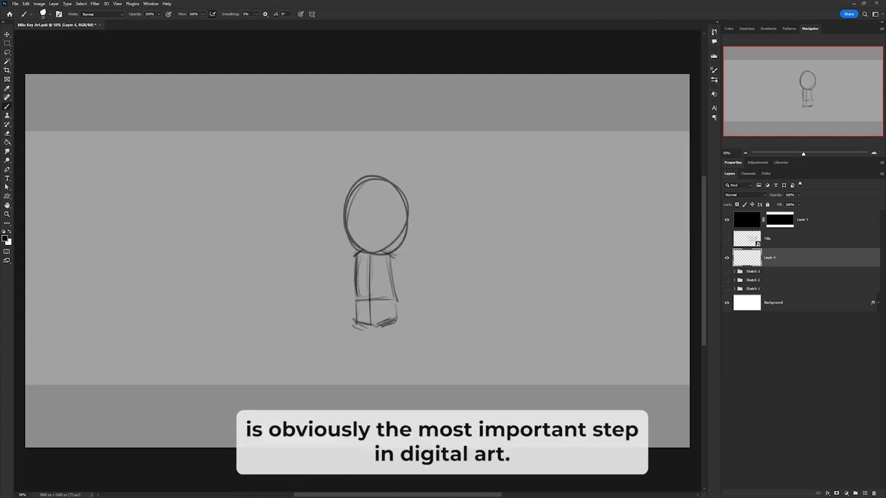
left_click_drag(367, 178, 368, 244)
key("ctrl+z")
Thicken the feet and torso, sketch both legs, and draw a long ground line
left_click_drag(353, 305, 354, 323)
mouse_move(366, 329)
left_mouse_down()
mouse_move(400, 310)
mouse_move(376, 336)
left_mouse_up()
left_click_drag(371, 335, 401, 317)
left_click_drag(354, 290, 349, 357)
mouse_move(372, 306)
left_mouse_down()
mouse_move(360, 358)
mouse_move(405, 359)
left_mouse_up()
left_click_drag(395, 334, 385, 358)
mouse_move(351, 334)
left_mouse_down()
mouse_move(344, 365)
mouse_move(359, 359)
left_mouse_up()
left_click_drag(393, 356, 407, 364)
left_click_drag(320, 366, 453, 367)
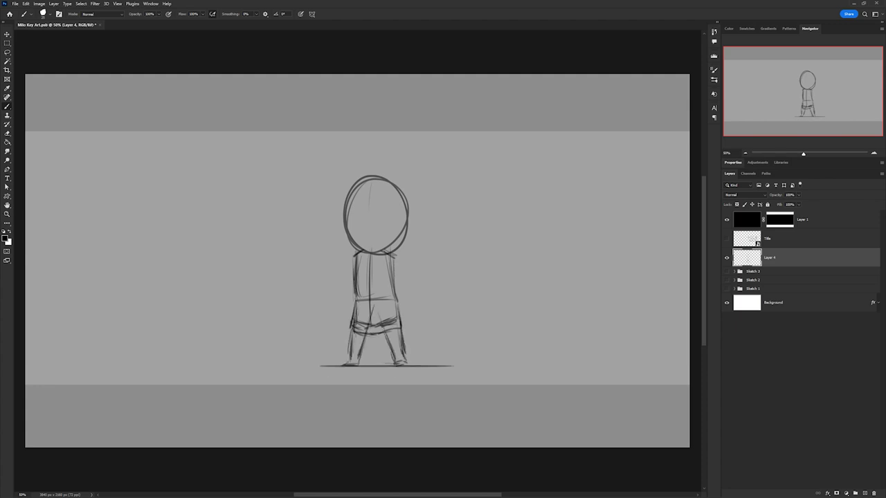
Narrow the head with Free Transform and sketch the shoulders and torso centre line
key("ctrl+t")
left_click_drag(408, 215, 402, 215)
key("Return")
left_click_drag(353, 256, 395, 252)
left_click_drag(369, 250, 369, 288)
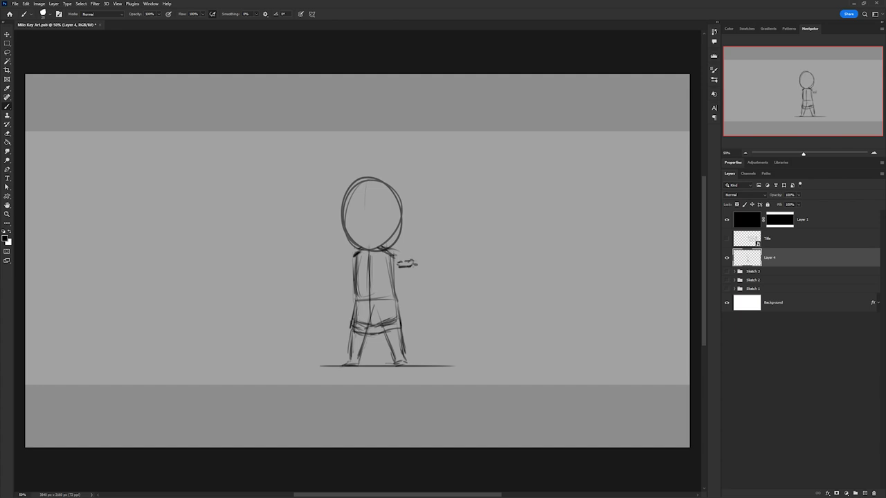
Scale the hand with Free Transform, sketch the right arm and the flame base above it
key("ctrl+t")
left_click_drag(417, 259, 437, 249)
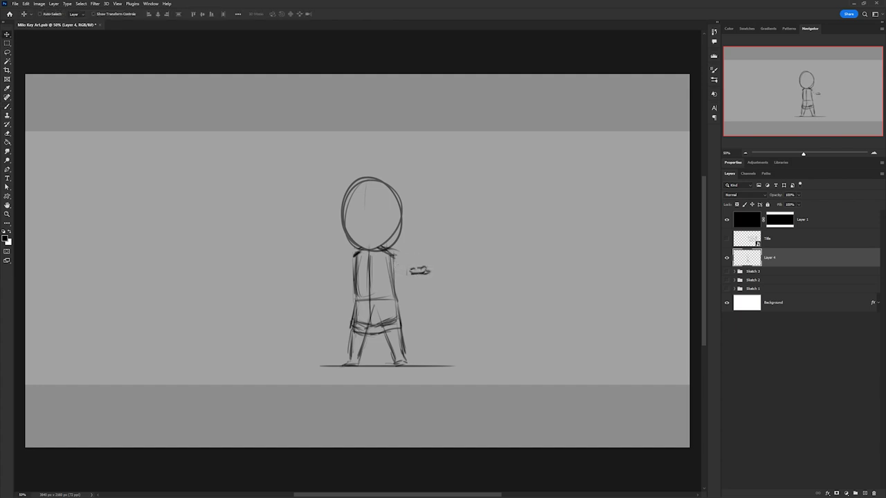
key("Return")
key("ctrl+t")
key("Return")
left_click_drag(415, 266, 405, 281)
left_click_drag(384, 248, 403, 263)
left_click_drag(389, 265, 407, 281)
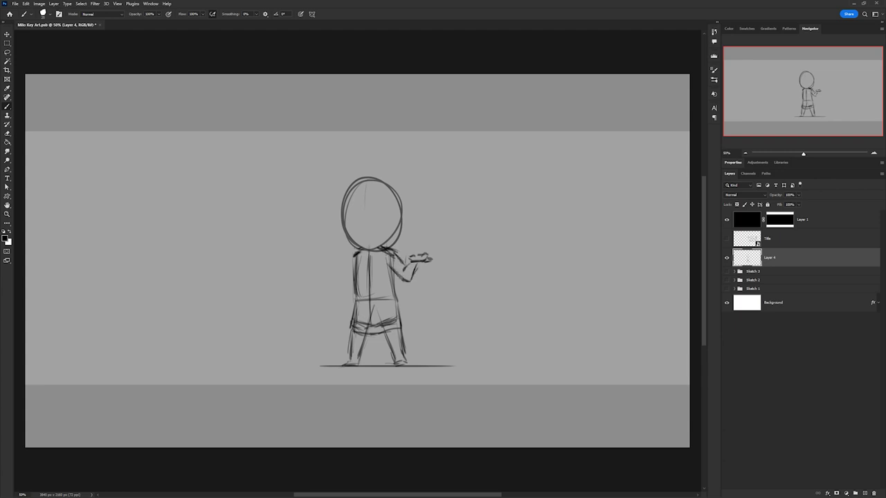
left_click_drag(411, 246, 424, 245)
Sketch the left arm and hand holding a rising sword
left_click_drag(352, 258, 344, 277)
left_click_drag(350, 280, 342, 294)
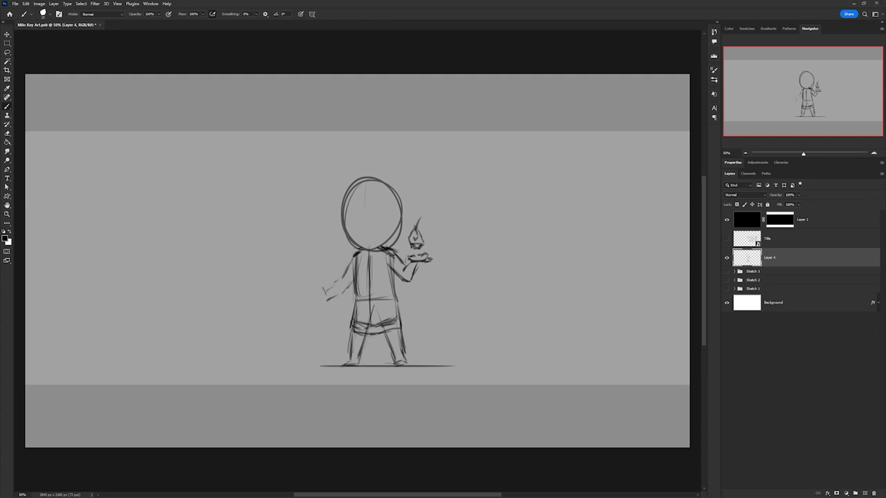
left_click_drag(351, 257, 342, 280)
left_click_drag(395, 250, 403, 269)
mouse_move(328, 280)
left_mouse_down()
mouse_move(303, 294)
mouse_move(286, 223)
left_mouse_up()
mouse_move(297, 267)
left_mouse_down()
mouse_move(270, 221)
mouse_move(282, 212)
mouse_move(315, 281)
left_mouse_up()
Clean up the blade edge and darken the belt, skirt and skirt hem
key("e")
key("b")
mouse_move(331, 298)
left_mouse_down()
mouse_move(347, 288)
mouse_move(397, 299)
mouse_move(398, 282)
left_mouse_up()
key("b")
mouse_move(356, 302)
left_mouse_down()
mouse_move(349, 323)
mouse_move(369, 335)
left_mouse_up()
key("e")
key("b")
left_click_drag(403, 300, 395, 357)
Add vertical and cross strokes to darken both legs
mouse_move(400, 332)
left_mouse_down()
mouse_move(403, 354)
mouse_move(395, 357)
left_mouse_up()
left_click_drag(351, 332, 351, 357)
mouse_move(365, 335)
left_mouse_down()
mouse_move(361, 354)
mouse_move(368, 338)
left_mouse_up()
left_click_drag(349, 346, 368, 343)
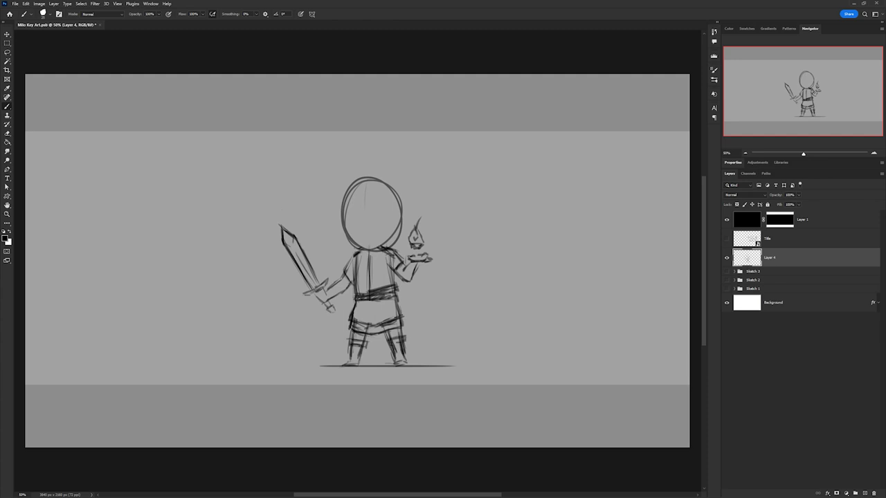
Lasso the sword and enlarge it toward the upper left with Free Transform
key("l")
left_click_drag(275, 218, 268, 209)
key("ctrl+t")
key("Return")
key("b")
Erase lines between skirt hem and legs, then redraw the upper leg strokes
key("e")
mouse_move(385, 321)
left_mouse_down()
mouse_move(399, 318)
mouse_move(404, 332)
left_mouse_up()
key("b")
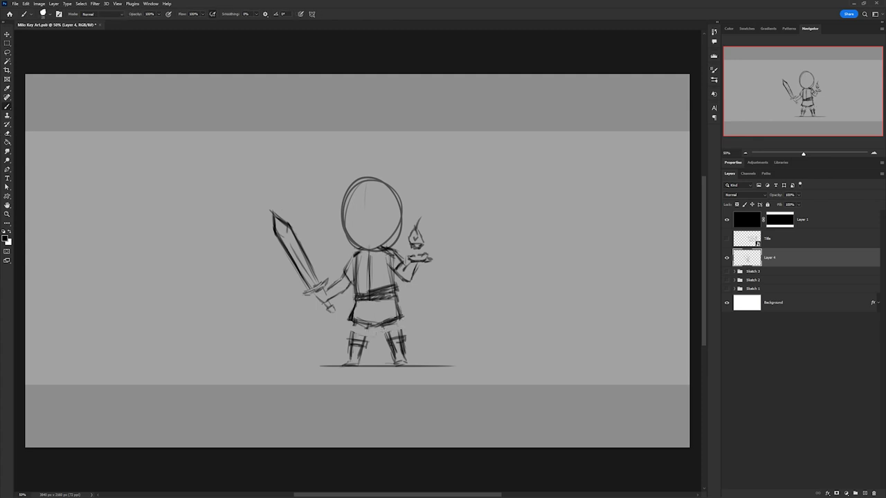
left_click_drag(351, 323, 352, 339)
left_click_drag(366, 325, 364, 339)
left_click_drag(385, 327, 382, 338)
left_click_drag(401, 320, 399, 334)
Erase and redraw the left and right torso lines
key("e")
left_click_drag(348, 256, 347, 280)
key("b")
key("e")
left_click_drag(389, 252, 394, 294)
key("b")
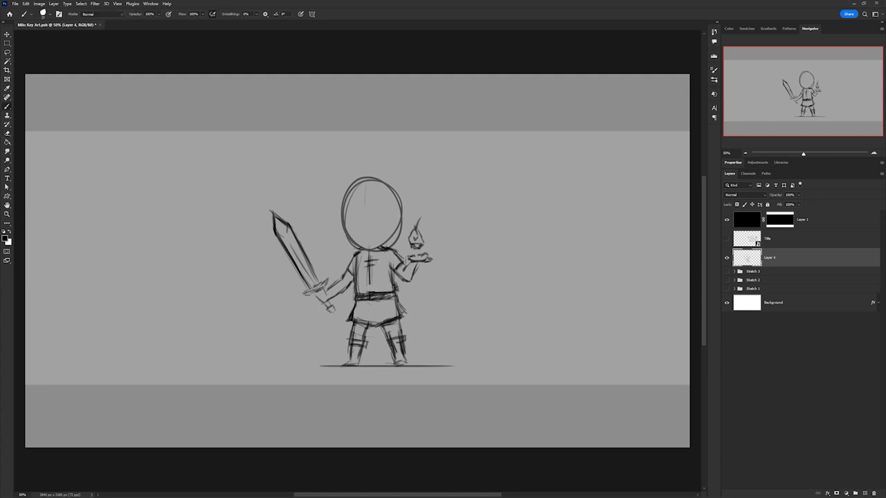
Darken the legs and boots, filling in the left boot
mouse_move(369, 296)
left_mouse_down()
mouse_move(382, 305)
mouse_move(382, 324)
left_mouse_up()
key("ctrl+z")
mouse_move(367, 325)
left_mouse_down()
mouse_move(367, 343)
mouse_move(353, 339)
left_mouse_up()
left_click_drag(400, 320, 396, 353)
left_click_drag(344, 364, 360, 352)
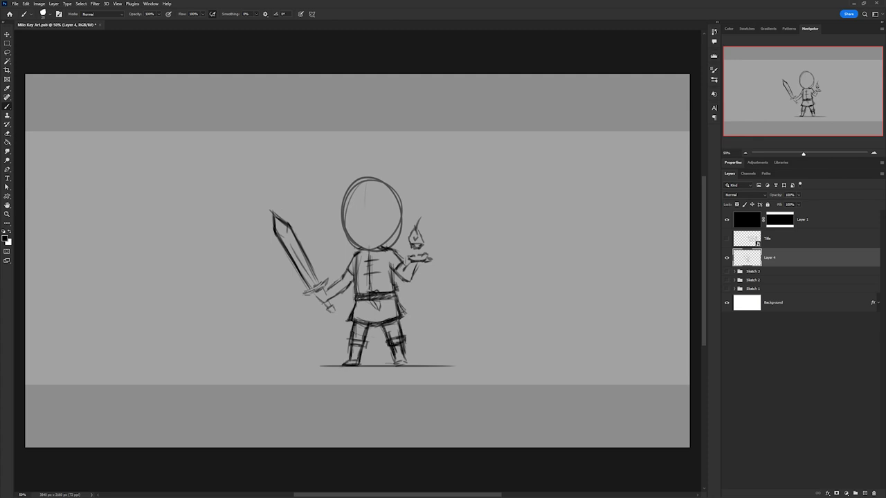
Sketch face centre and eye guide lines, then rough hair around the head
left_click_drag(374, 180, 374, 247)
left_click_drag(349, 217, 387, 216)
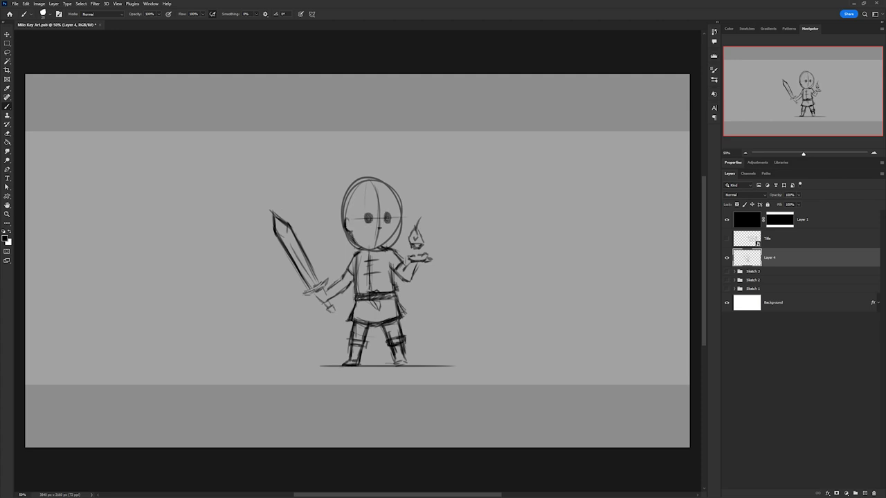
left_click_drag(350, 230, 346, 173)
key("ctrl+z")
left_click_drag(336, 208, 395, 168)
mouse_move(350, 238)
left_mouse_down()
mouse_move(367, 169)
mouse_move(411, 184)
left_mouse_up()
left_click_drag(412, 181, 386, 245)
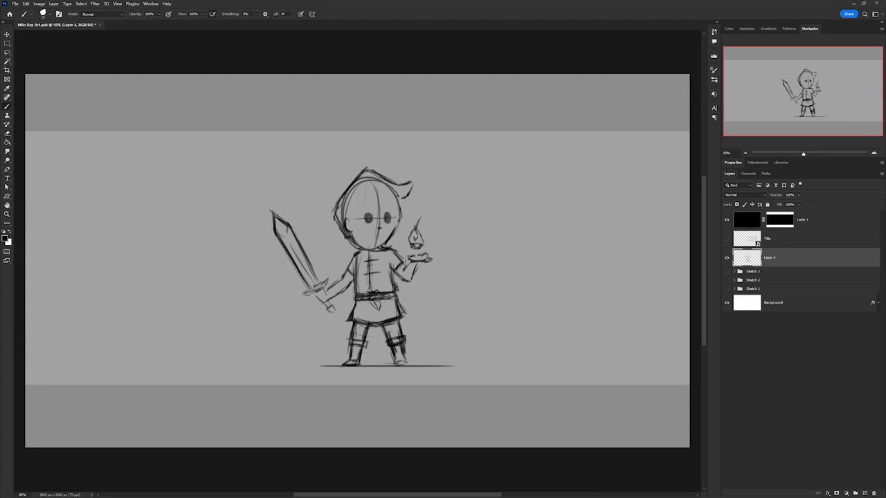
left_click_drag(400, 210, 393, 248)
Darken both eyes, the left side of the head and the hood top
key("e")
key("b")
left_click_drag(368, 214, 369, 223)
mouse_move(388, 214)
left_mouse_down()
mouse_move(385, 248)
mouse_move(352, 220)
mouse_move(333, 223)
mouse_move(345, 189)
left_mouse_up()
mouse_move(335, 205)
left_mouse_down()
mouse_move(379, 168)
mouse_move(413, 181)
left_mouse_up()
left_click_drag(413, 182, 385, 207)
Sketch hair strands across and on the right of the head
left_click_drag(391, 178, 358, 203)
left_click_drag(392, 186, 383, 204)
left_click_drag(364, 184, 375, 179)
key("e")
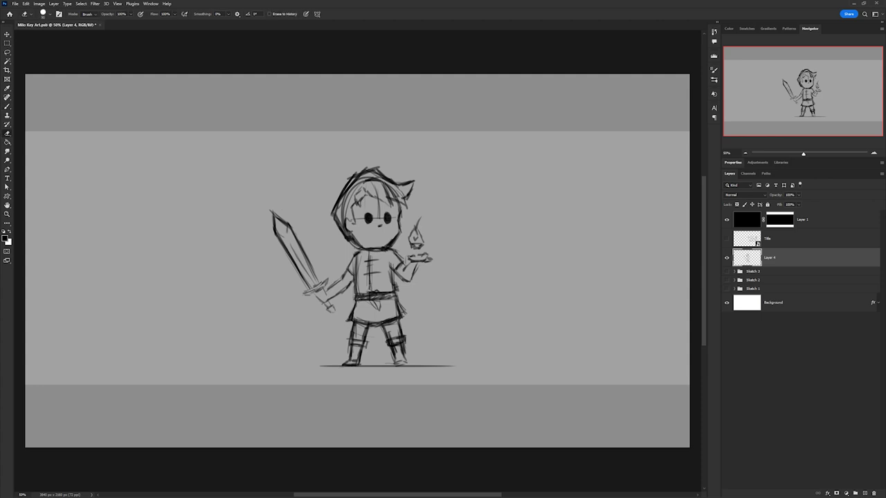
key("b")
key("e")
key("b")
Redraw the eyes lower and further to the right
left_click_drag(370, 222, 390, 222)
key("e")
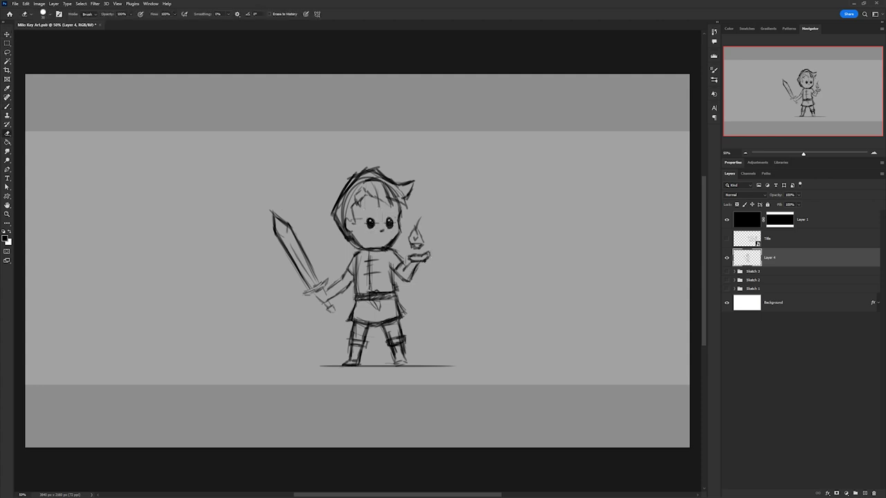
key("v")
key("b")
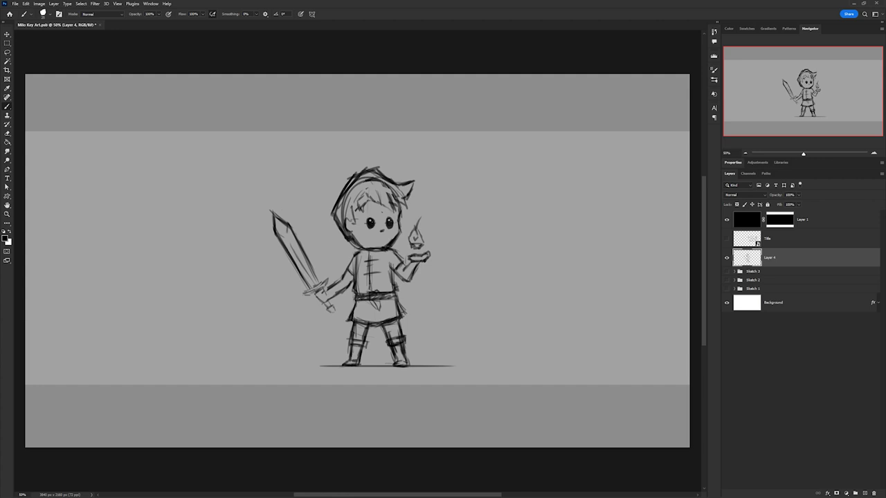
Rework the spiky hair on top and left side, and sketch a taller flame
mouse_move(364, 194)
left_mouse_down()
mouse_move(353, 222)
mouse_move(390, 203)
mouse_move(392, 215)
left_mouse_up()
key("e")
mouse_move(380, 169)
left_mouse_down()
mouse_move(346, 215)
mouse_move(388, 181)
mouse_move(410, 215)
left_mouse_up()
key("b")
mouse_move(365, 174)
left_mouse_down()
mouse_move(386, 180)
mouse_move(336, 194)
mouse_move(334, 209)
left_mouse_up()
mouse_move(355, 178)
left_mouse_down()
mouse_move(345, 203)
mouse_move(350, 237)
left_mouse_up()
left_click_drag(335, 187, 346, 240)
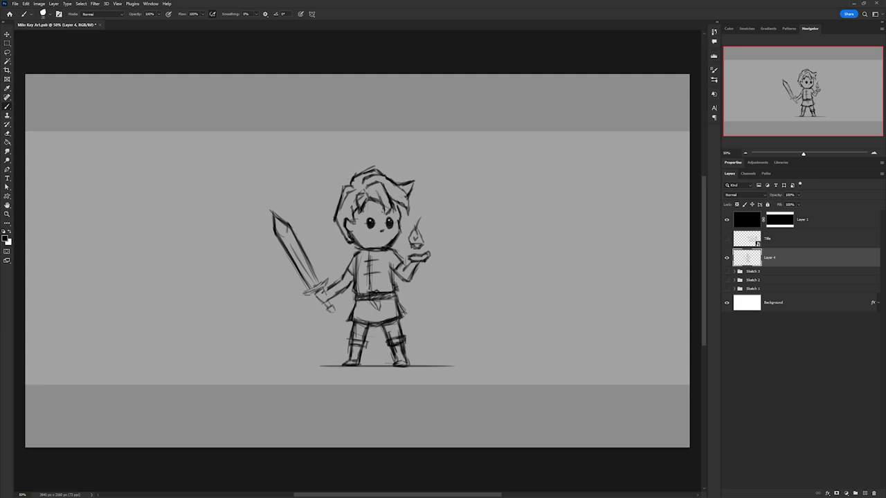
mouse_move(414, 225)
left_mouse_down()
mouse_move(409, 242)
mouse_move(421, 246)
left_mouse_up()
left_click_drag(410, 246, 418, 250)
Flip the whole character horizontally to check the drawing
key("ctrl+t")
right_click(395, 295)
left_click(424, 424)
key("Return")
Lasso the sword and shrink and reposition it with Free Transform
left_click_drag(450, 197, 387, 263)
key("ctrl+t")
left_click_drag(477, 249, 465, 257)
key("Return")
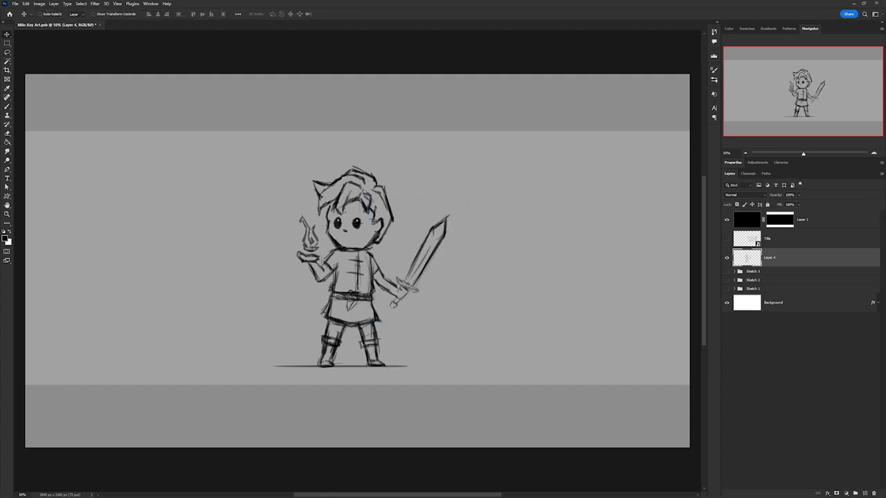
key("ctrl+t")
key("Return")
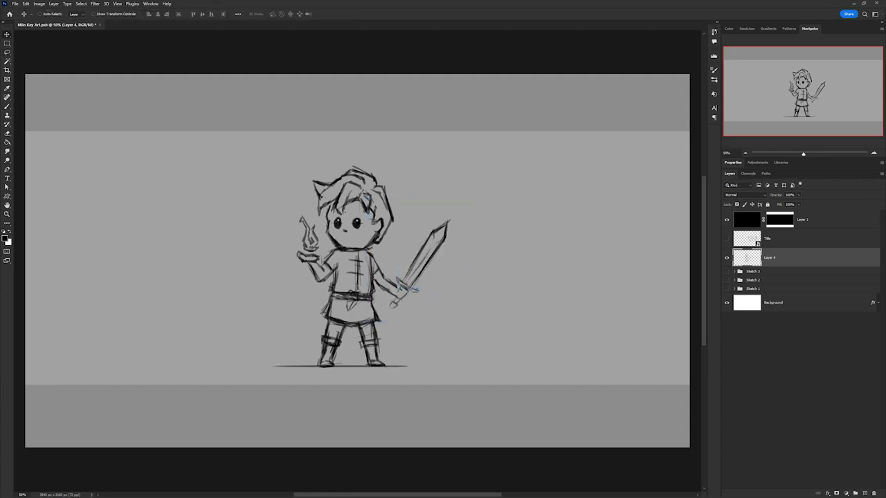
Deselect and flip the character back to its original direction
key("ctrl+d")
key("ctrl+t")
key("Return")
key("b")
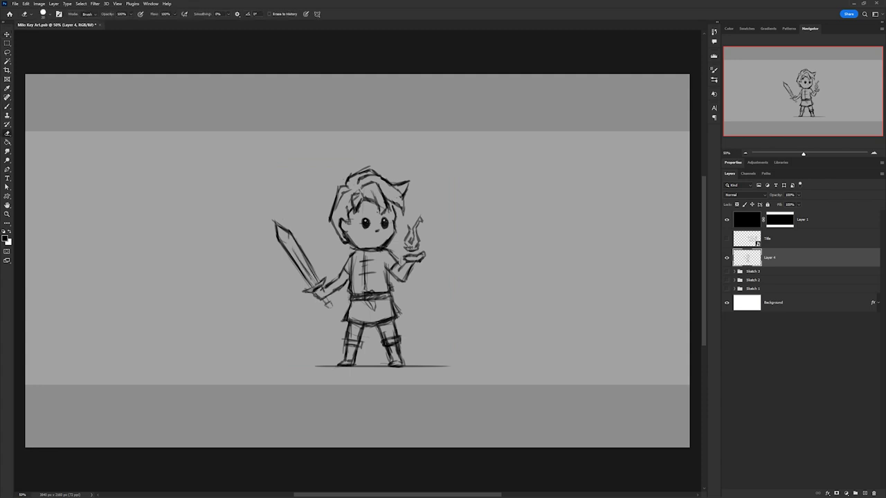
Create a new 'Base Sketch' layer beneath Layer 4
key("v")
key("b")
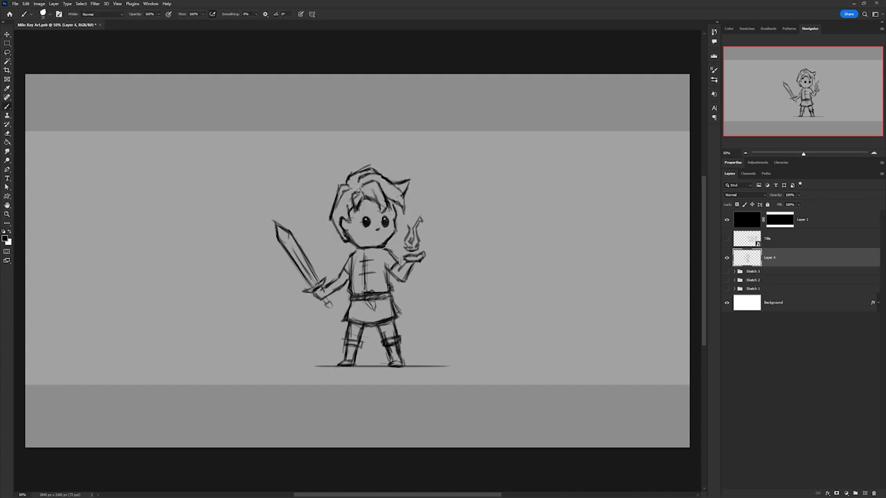
key("ctrl+shift+alt+n")
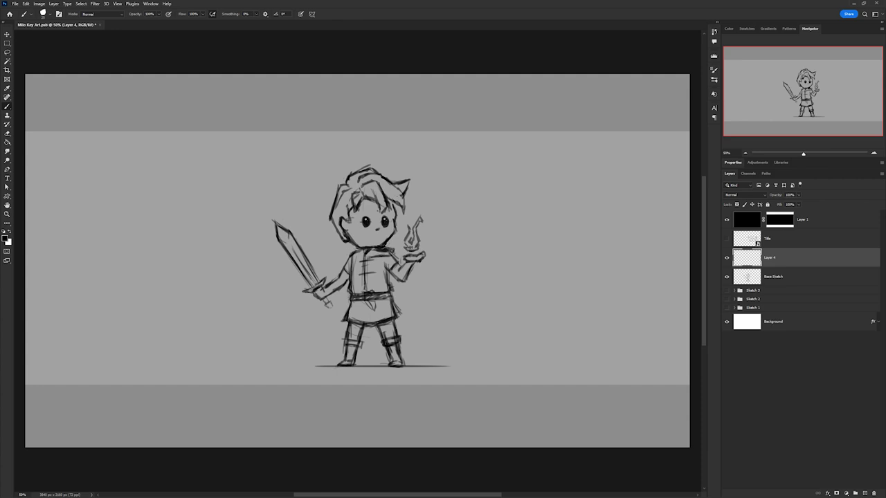
Sketch collar lines on the tunic chest and the cape around the character's back and sides
mouse_move(359, 249)
left_mouse_down()
mouse_move(374, 261)
mouse_move(353, 279)
left_mouse_up()
left_click_drag(365, 263, 407, 314)
left_click_drag(400, 290, 417, 334)
left_click_drag(338, 342, 324, 305)
left_click_drag(343, 257, 337, 278)
left_click_drag(322, 301, 301, 337)
left_click_drag(397, 278, 409, 315)
Redraw the right cape edge darker and add a stroke at the cape collar
key("e")
key("b")
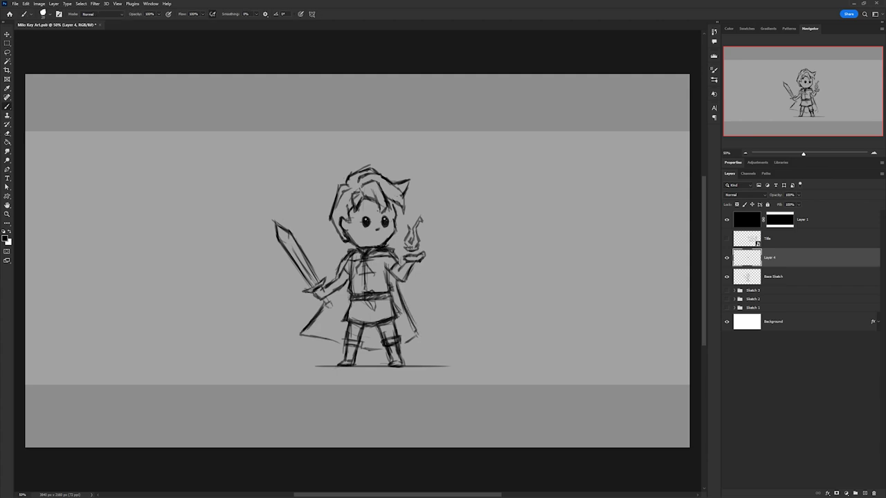
left_click_drag(397, 278, 415, 333)
left_click_drag(335, 254, 352, 245)
Nudge the flame sketch on the Base Sketch layer slightly upward
key("v")
left_click(413, 235)
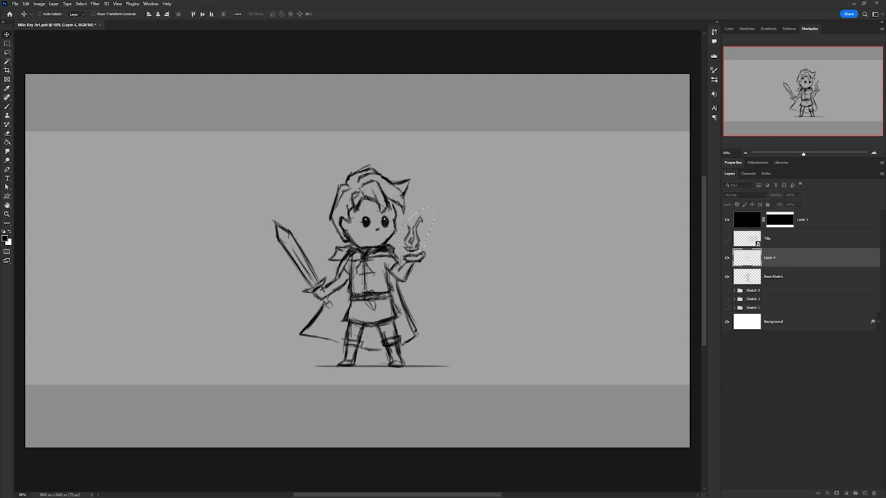
key("Return")
left_click_drag(413, 235, 414, 216)
Group Layer 4 with Base Sketch and name the group 'Milo Base Sketch'
key("b")
key("e")
key("alt+bracketright")
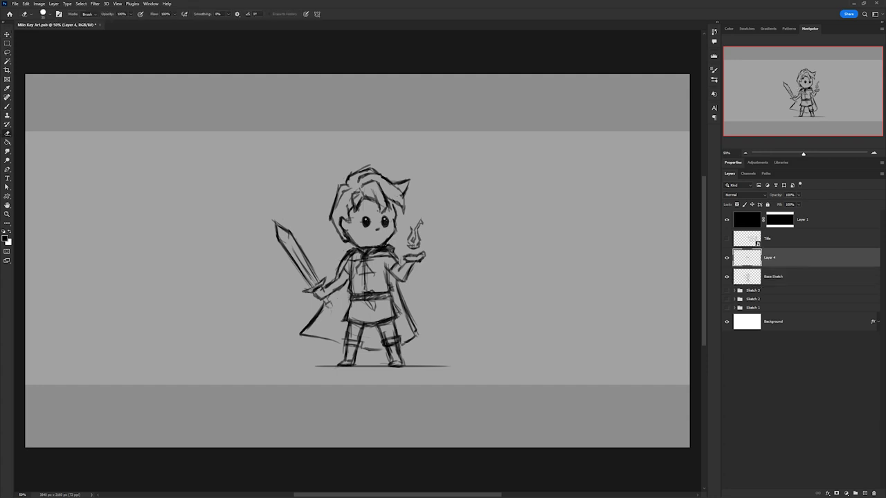
key("ctrl+g")
key("b")
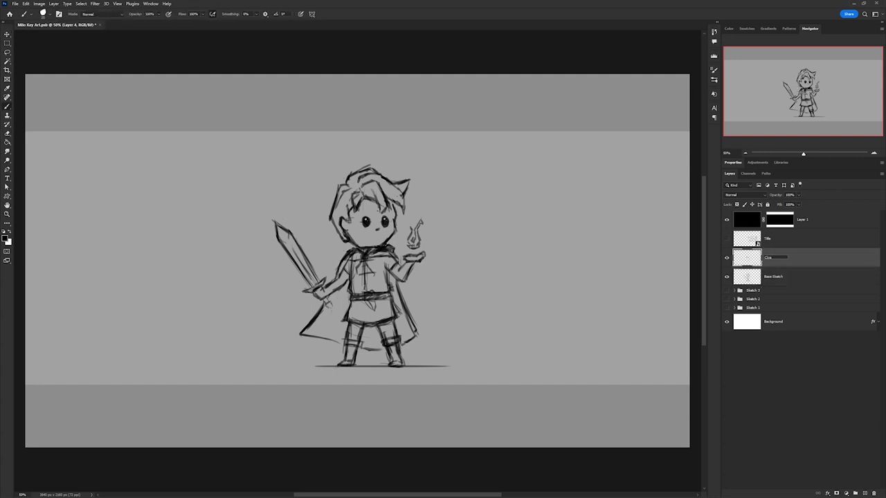
type("Milo Base Sketch")
key("Return")
key("v")
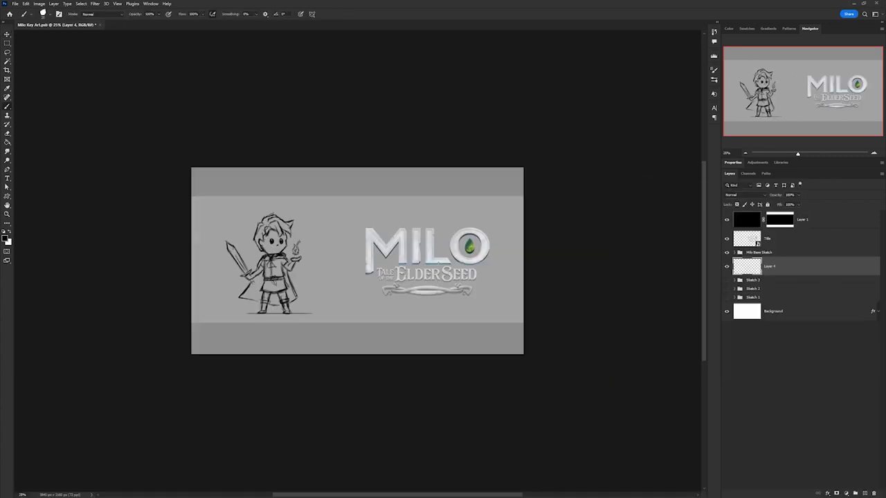
Sketch mountain ridges, a ground line at the left and strokes between character and ridge
mouse_move(521, 232)
left_mouse_down()
mouse_move(338, 288)
mouse_move(522, 315)
left_mouse_up()
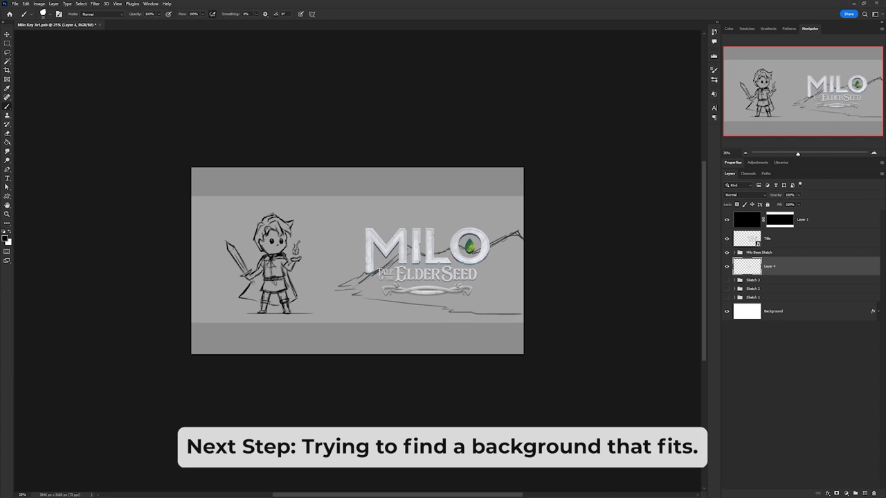
left_click_drag(205, 290, 261, 288)
mouse_move(317, 264)
left_mouse_down()
mouse_move(364, 212)
mouse_move(362, 200)
mouse_move(331, 285)
left_mouse_up()
mouse_move(347, 241)
left_mouse_down()
mouse_move(311, 269)
mouse_move(339, 278)
left_mouse_up()
mouse_move(298, 222)
left_mouse_down()
mouse_move(322, 240)
mouse_move(291, 262)
mouse_move(305, 253)
mouse_move(288, 284)
left_mouse_up()
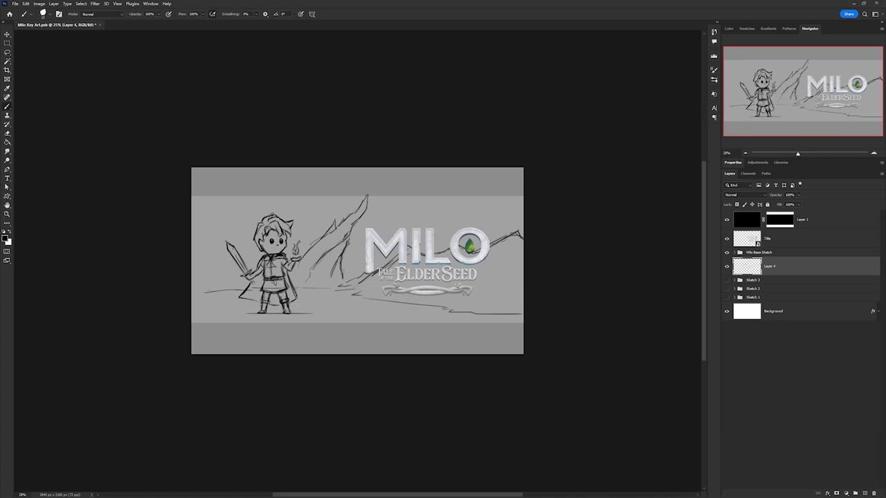
Hide the Milo Base Sketch group and add jagged mountain strokes and tree branches
left_click(727, 251)
mouse_move(305, 215)
left_mouse_down()
mouse_move(320, 230)
mouse_move(278, 248)
left_mouse_up()
mouse_move(351, 224)
left_mouse_down()
mouse_move(375, 206)
mouse_move(373, 190)
left_mouse_up()
left_click_drag(335, 229, 361, 204)
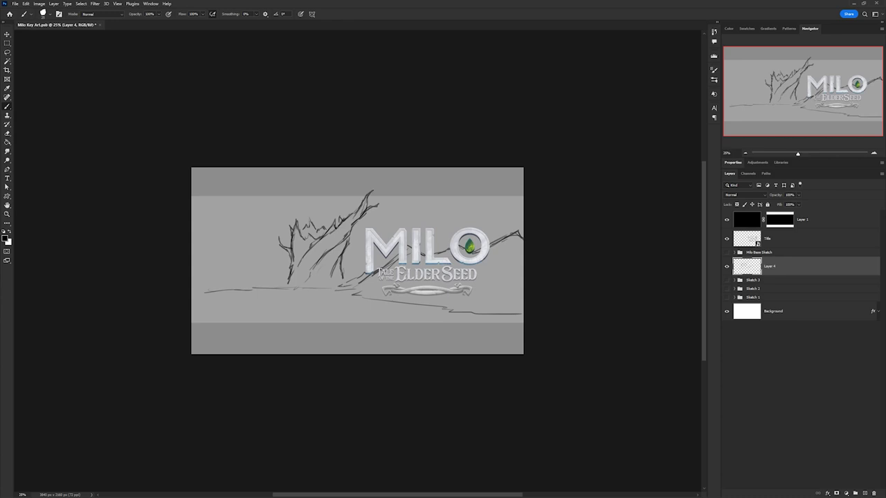
Move the tree strokes into place, shifting the sketch about 30 px right
key("v")
left_click_drag(271, 211, 376, 236)
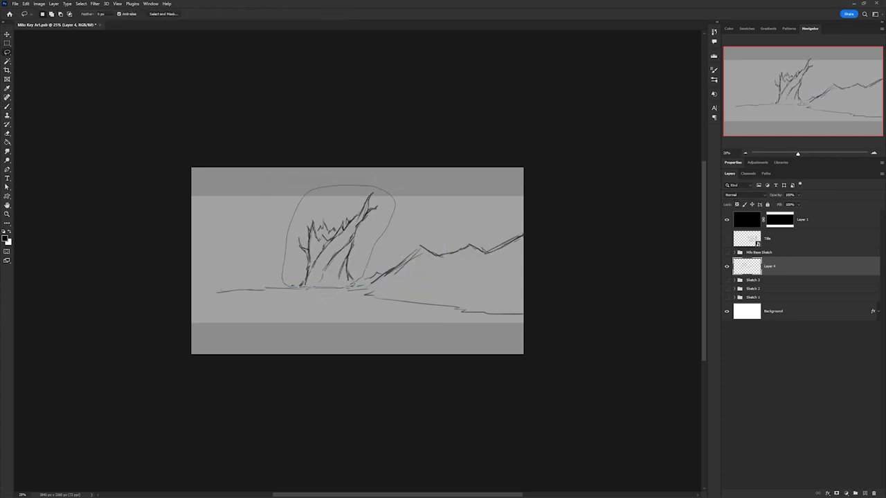
key("ctrl+d")
left_click_drag(376, 235, 397, 235)
Add a long ground curve from the left edge and outline a rock left of the tree
key("b")
mouse_move(253, 278)
left_mouse_down()
mouse_move(299, 284)
mouse_move(419, 266)
left_mouse_up()
left_click_drag(194, 264, 370, 304)
mouse_move(379, 289)
left_mouse_down()
mouse_move(315, 341)
mouse_move(396, 303)
left_mouse_up()
Draw a winding river to the bottom edge and add grass and rock strokes
mouse_move(400, 308)
left_mouse_down()
mouse_move(377, 332)
mouse_move(400, 346)
left_mouse_up()
mouse_move(393, 314)
left_mouse_down()
mouse_move(371, 342)
mouse_move(337, 352)
left_mouse_up()
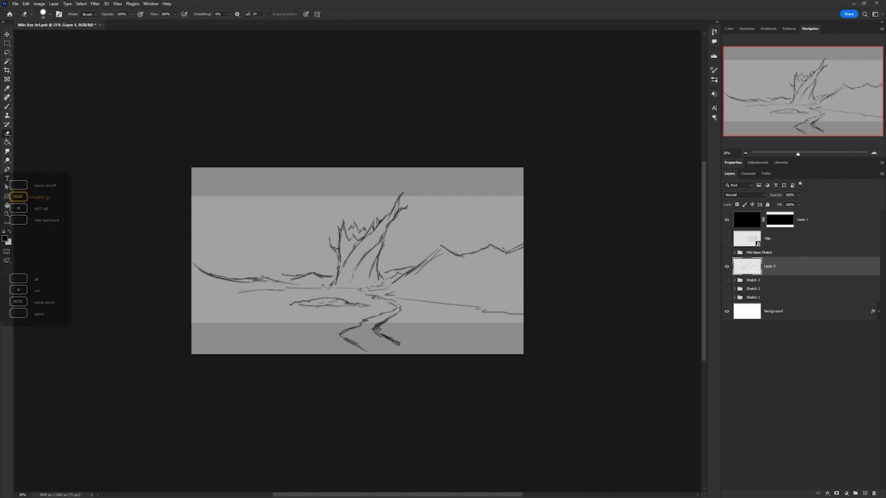
left_click_drag(432, 315, 498, 307)
mouse_move(453, 310)
left_mouse_down()
mouse_move(493, 297)
mouse_move(518, 311)
left_mouse_up()
left_click_drag(216, 298, 260, 289)
Show the Milo Base Sketch group and hide the Layer 4 landscape sketch
left_click(727, 252)
left_click(726, 238)
left_click(727, 266)
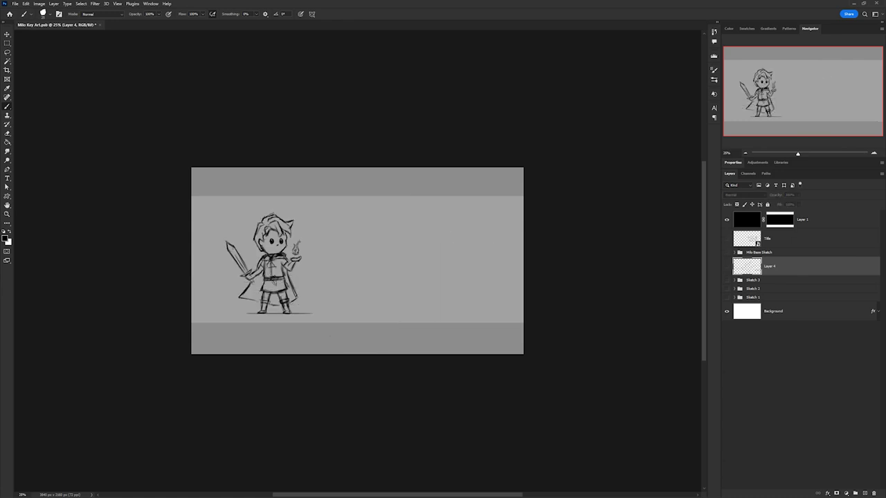
On a new layer, sketch the ground line under the character's feet with rocks on it
key("ctrl+shift+alt+n")
left_click_drag(195, 308, 241, 306)
left_click_drag(216, 316, 509, 316)
left_click_drag(359, 305, 382, 273)
mouse_move(368, 305)
left_mouse_down()
mouse_move(396, 286)
mouse_move(416, 312)
mouse_move(388, 270)
mouse_move(360, 302)
left_mouse_up()
key("e")
key("b")
mouse_move(415, 308)
left_mouse_down()
mouse_move(357, 303)
mouse_move(510, 309)
left_mouse_up()
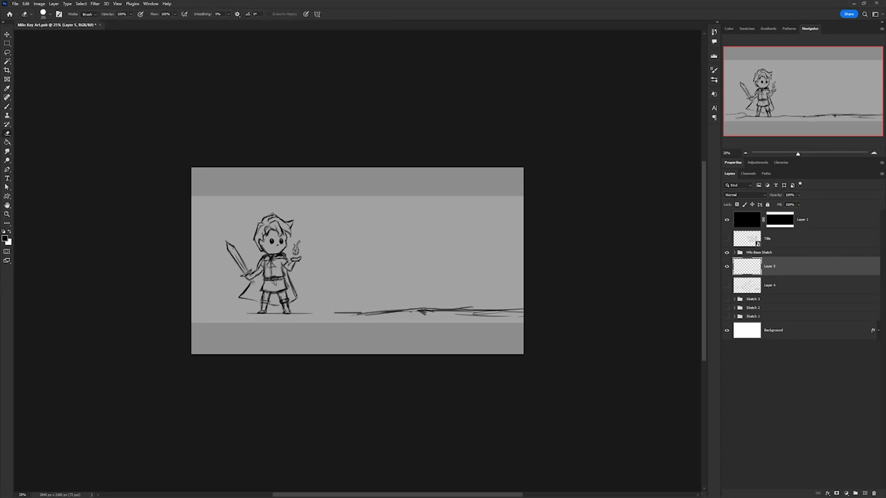
key("ctrl+z")
Sketch a tree trunk with roots and grass tufts behind the swordsman
mouse_move(322, 304)
left_mouse_down()
mouse_move(367, 204)
mouse_move(368, 308)
left_mouse_up()
left_click_drag(357, 273, 360, 311)
left_click_drag(371, 301, 383, 291)
left_click_drag(331, 287, 341, 203)
left_click_drag(341, 207, 310, 179)
Draw the tree's branches and leafy canopy, then shift the tree sketch slightly
left_click_drag(343, 221, 361, 195)
left_click_drag(368, 230, 384, 173)
left_click_drag(350, 208, 366, 176)
mouse_move(370, 239)
left_mouse_down()
mouse_move(403, 213)
mouse_move(458, 206)
left_mouse_up()
left_click_drag(413, 195, 431, 192)
mouse_move(312, 191)
left_mouse_down()
mouse_move(264, 192)
mouse_move(353, 169)
mouse_move(458, 169)
left_mouse_up()
mouse_move(338, 236)
left_mouse_down()
mouse_move(310, 315)
mouse_move(315, 290)
left_mouse_up()
key("v")
left_click_drag(373, 276, 233, 275)
key("b")
Sketch a faceted rock at the right with detail along its top
mouse_move(420, 297)
left_mouse_down()
mouse_move(476, 282)
mouse_move(491, 297)
left_mouse_up()
left_click_drag(418, 298, 420, 308)
left_click_drag(492, 303, 479, 317)
left_click_drag(468, 315, 437, 317)
left_click_drag(418, 301, 467, 295)
mouse_move(440, 293)
left_mouse_down()
mouse_move(470, 303)
mouse_move(421, 309)
left_mouse_up()
left_click_drag(418, 302, 404, 315)
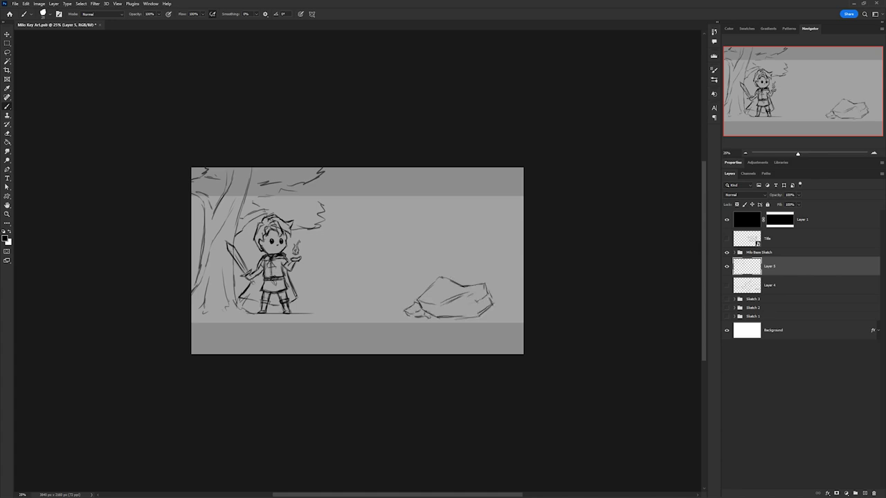
left_click_drag(432, 278, 490, 302)
left_click_drag(489, 283, 491, 303)
Add bushes around the rock and long foreground ground lines, erasing their left ends
left_click_drag(350, 284, 346, 266)
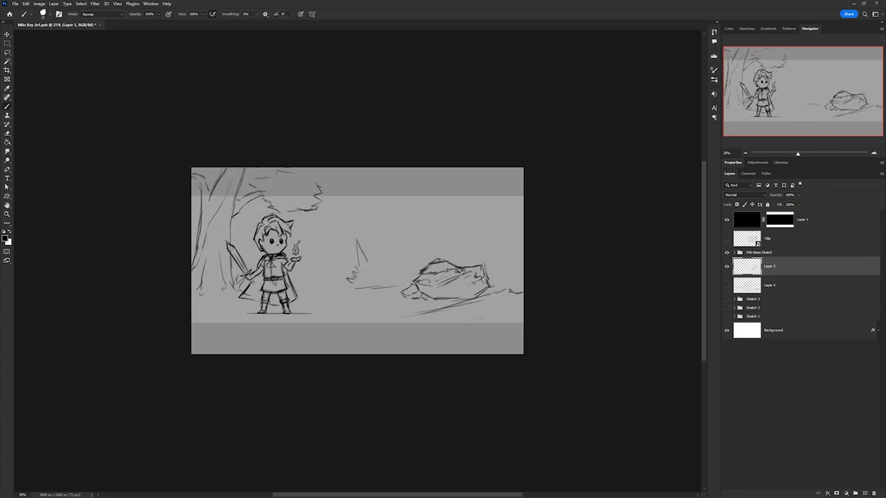
left_click_drag(390, 239, 478, 262)
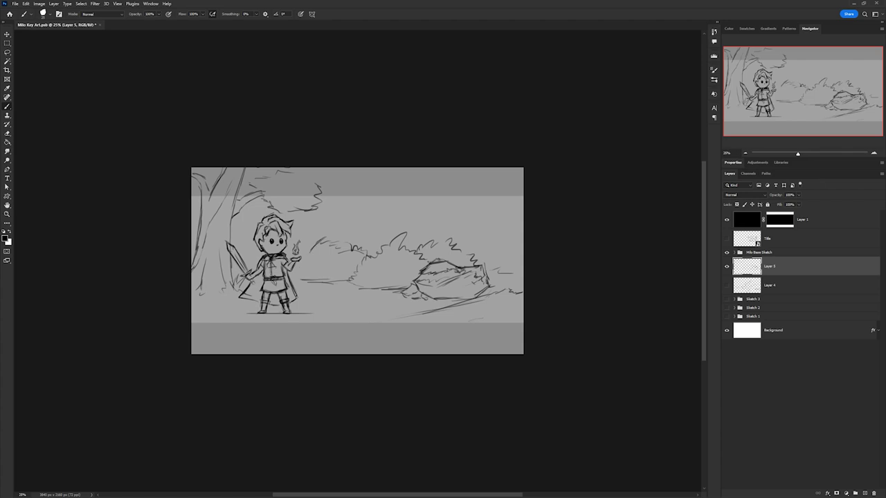
mouse_move(342, 324)
left_mouse_down()
mouse_move(512, 308)
mouse_move(346, 339)
left_mouse_up()
mouse_move(267, 337)
left_mouse_down()
mouse_move(439, 342)
mouse_move(513, 309)
left_mouse_up()
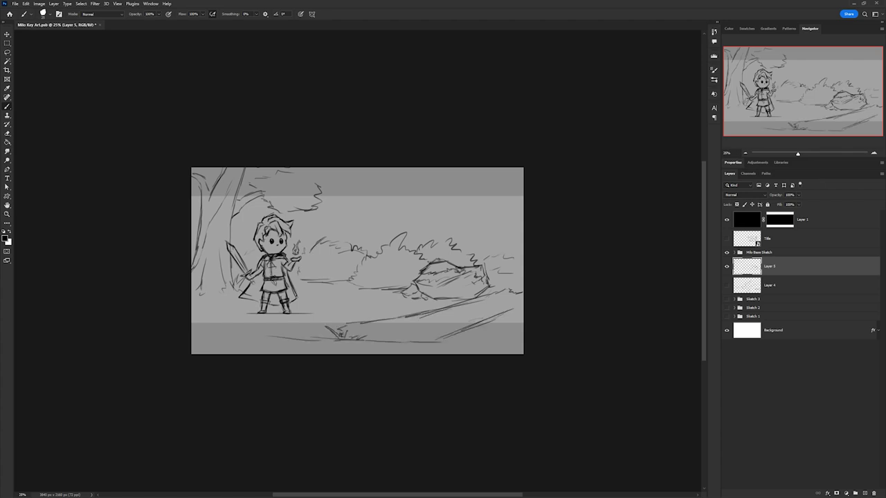
left_click_drag(281, 338, 398, 344)
key("e")
left_click_drag(315, 243, 317, 280)
Add a layer below the scene sketch and set a 15% brush opacity for soft trunks
key("b")
key("ctrl+shift+alt+n")
key("F5")
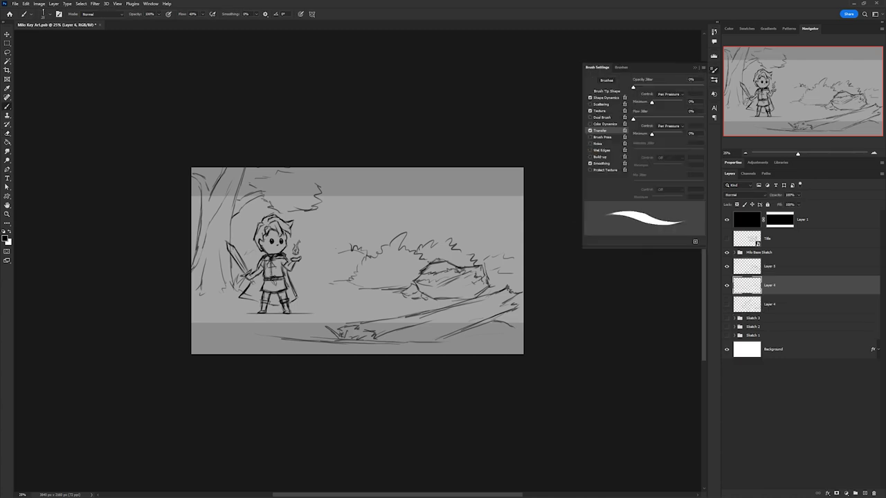
key("F5")
left_click_drag(325, 215, 328, 261)
key("ctrl+z")
key("1")
key("5")
Paint soft background tree trunks across the forest, then hide that layer
left_click_drag(333, 187, 336, 251)
left_click_drag(378, 191, 376, 250)
left_click_drag(425, 193, 427, 254)
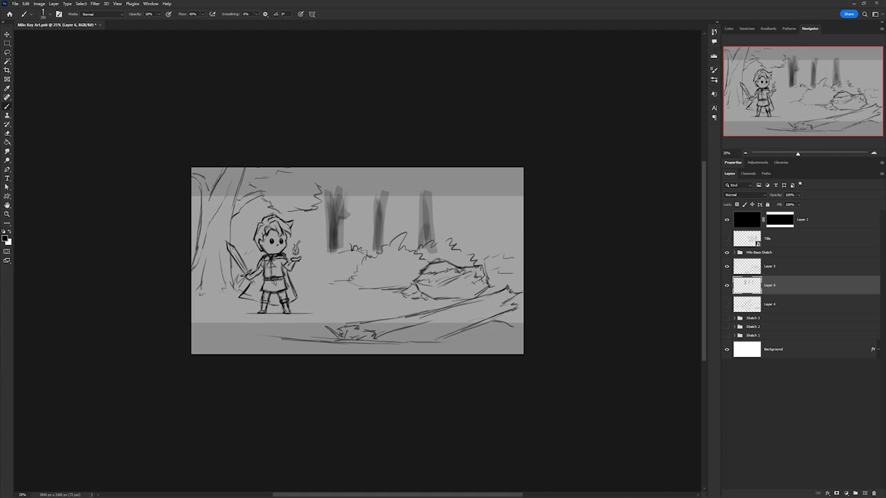
left_click_drag(479, 191, 476, 257)
left_click_drag(450, 196, 450, 245)
left_click_drag(407, 169, 411, 213)
left_click_drag(380, 169, 380, 222)
left_click_drag(252, 170, 252, 231)
left_click_drag(512, 178, 513, 231)
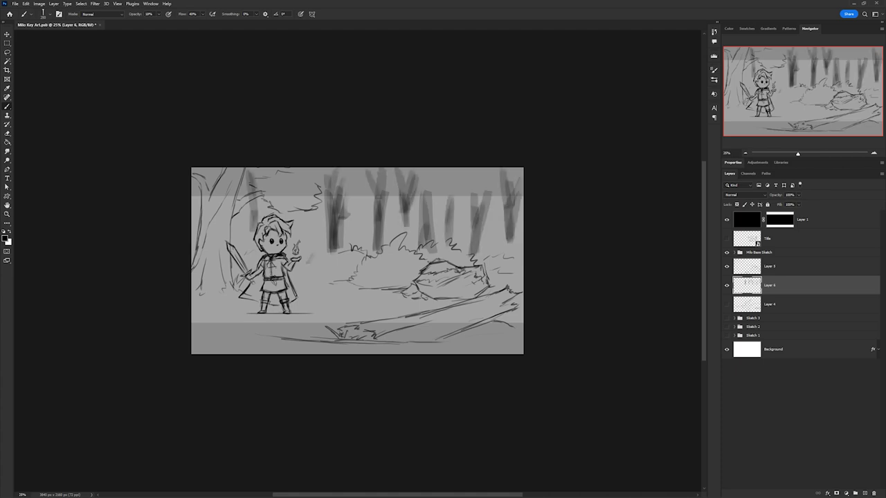
left_click(727, 285)
On a new layer, draw crisp background tree trunks with a hard sketching brush
left_click(863, 493)
right_click(692, 69)
double_click(623, 138)
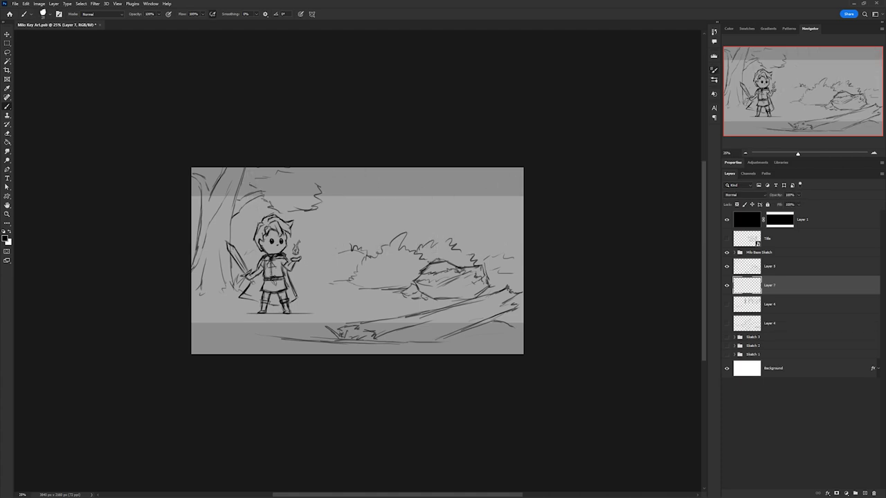
left_click_drag(476, 178, 474, 231)
left_click_drag(492, 177, 485, 227)
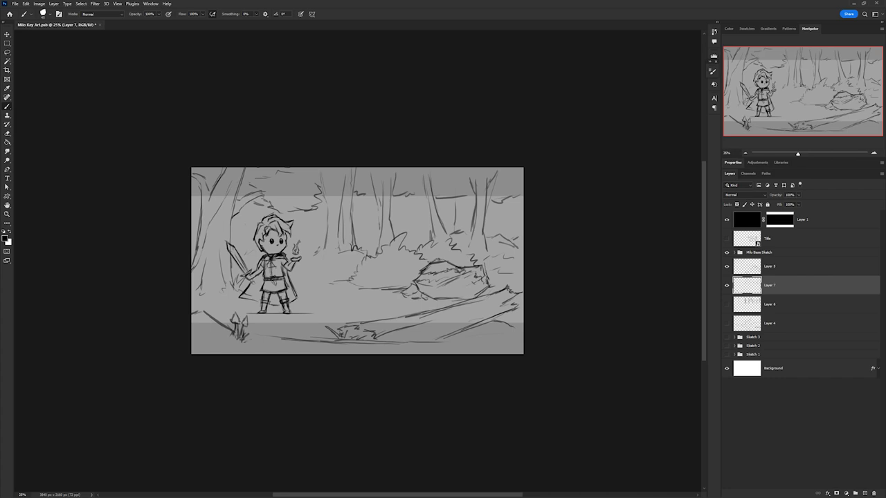
Enlarge the Milo Base Sketch group slightly and shift the swordsman right
key("alt+bracketright")
key("alt+bracketright")
key("ctrl+t")
left_click_drag(304, 211, 321, 202)
left_click_drag(270, 263, 277, 265)
key("Return")
Return to Layer 6 with the Brush tool and check the brush settings
key("alt+bracketleft")
key("alt+bracketleft")
key("alt+bracketleft")
key("b")
key("F5")
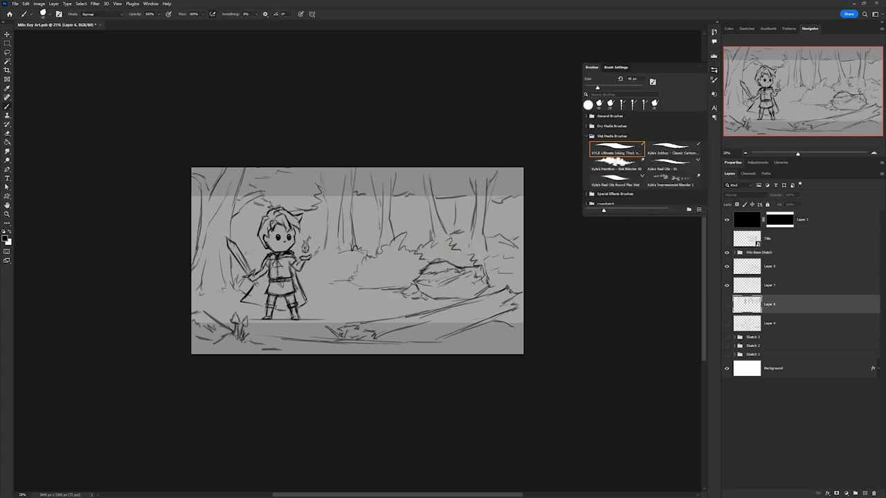
key("F5")
Fill a new 'Background Color' layer with dark teal
key("ctrl+shift+alt+n")
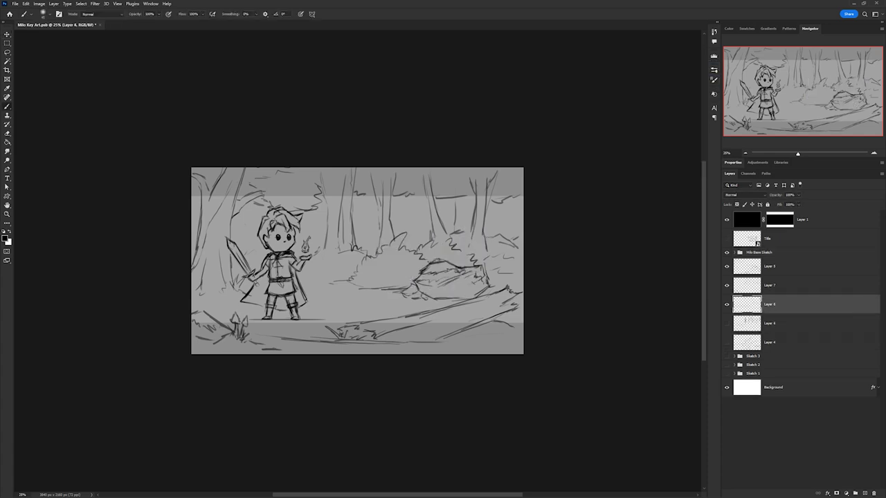
left_click(7, 143)
left_click(5, 238)
left_click_drag(252, 139, 252, 118)
key("Return")
key("alt+BackSpace")
key("Return")
On a new layer above the teal, paint a soft green glow around the swordsman
key("ctrl+shift+alt+n")
left_click(5, 238)
key("Return")
key("b")
left_click_drag(277, 243, 332, 290)
left_click_drag(228, 326, 415, 208)
left_click(5, 238)
key("Return")
left_click_drag(297, 304, 442, 208)
Paint a light glow near the character's hand on another new layer
left_click(727, 238)
key("ctrl+shift+alt+n")
left_click(5, 239)
key("Return")
left_click_drag(291, 263, 319, 208)
Dim the green glow to 48%, hide the hand glow, and group the colour layers as 'Color'
left_click(727, 323)
left_click(769, 323)
left_click_drag(771, 194, 758, 195)
left_click(727, 304)
left_click(775, 342, "shift")
key("ctrl+g")
Add a new layer in the Color group with 60% brush opacity and a lighter green colour
key("ctrl+shift+alt+n")
key("6")
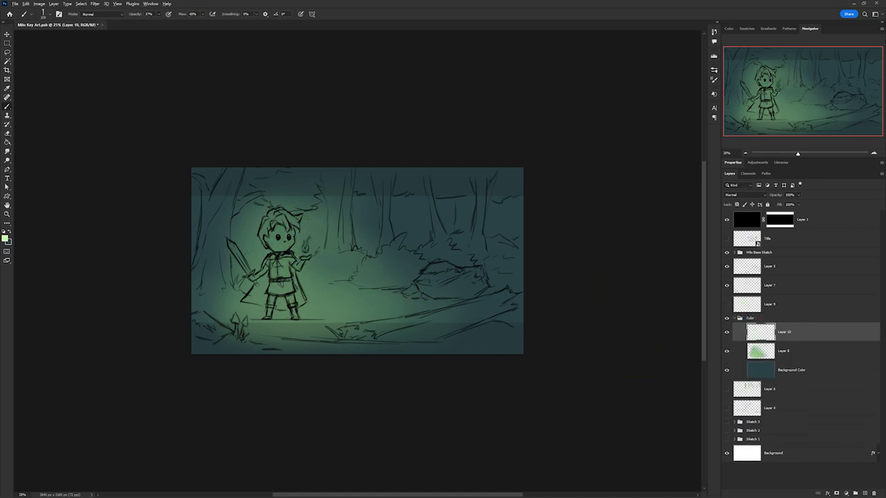
left_click(6, 238)
left_click(187, 111)
left_click(311, 87)
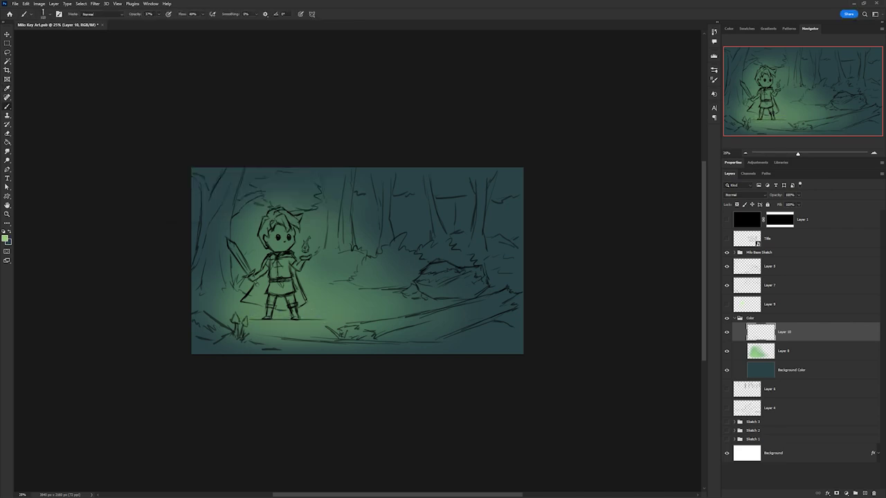
key("F5")
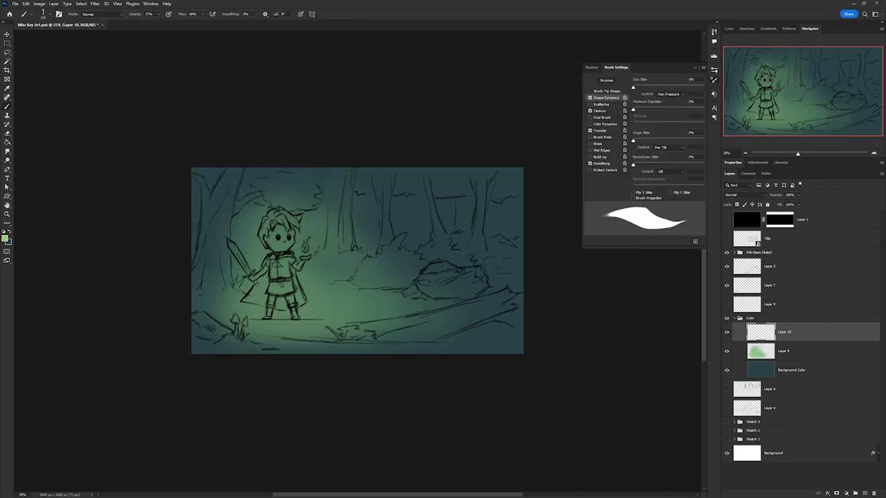
key("F5")
key("l")
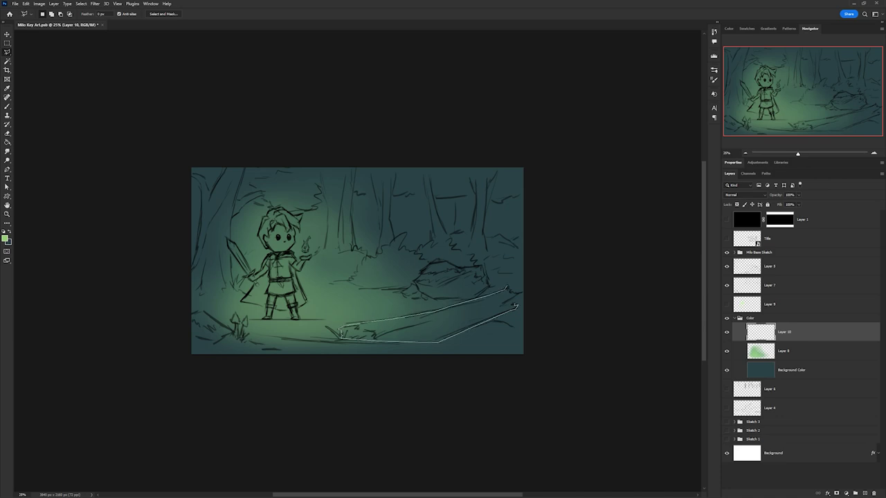
Lasso the foreground log and fill it brown on Layer 10
left_click_drag(511, 296, 516, 305)
key("g")
key("F6")
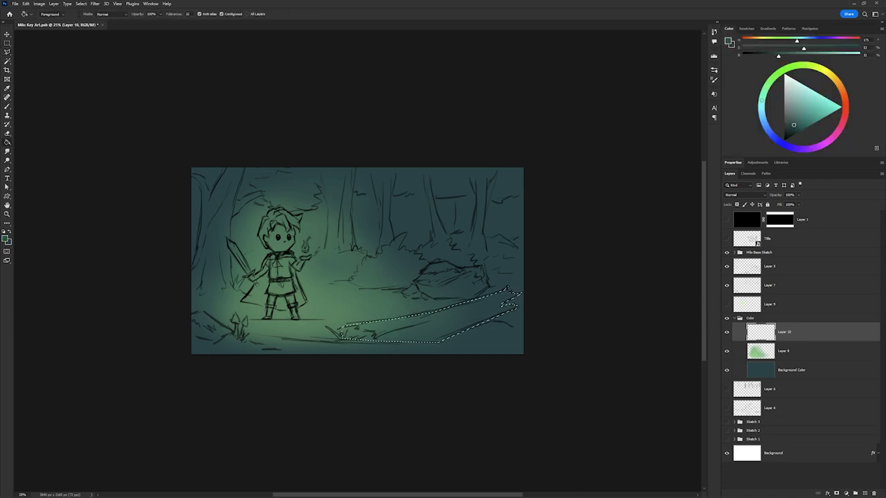
key("alt+BackSpace")
key("ctrl+d")
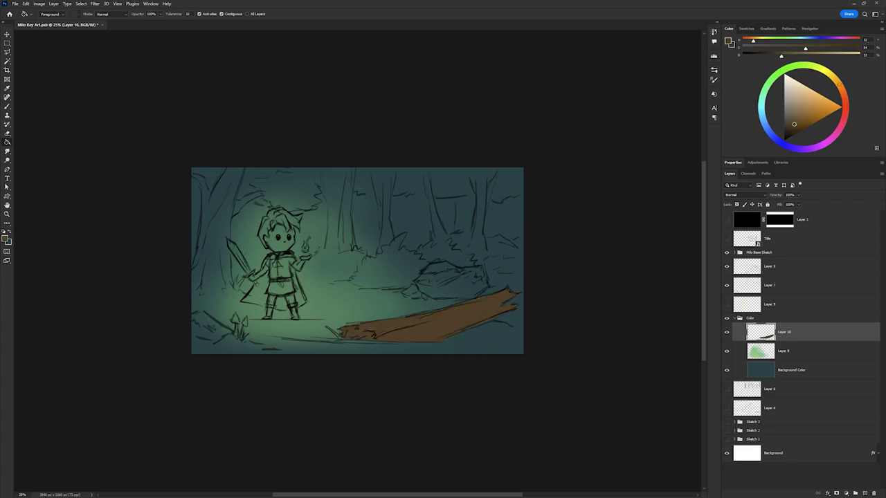
key("ctrl+z")
key("ctrl+z")
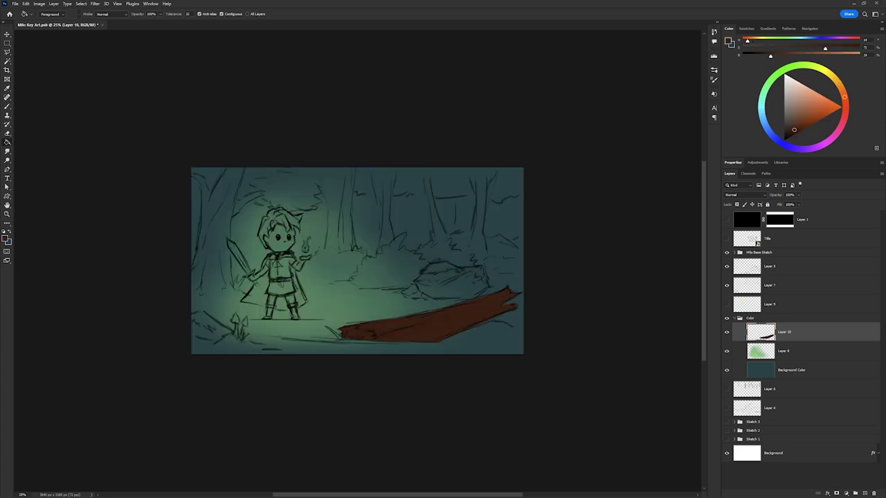
On a new layer, highlight the log's top and hide the tree, rock and bush sketch
key("ctrl+shift+alt+n")
key("b")
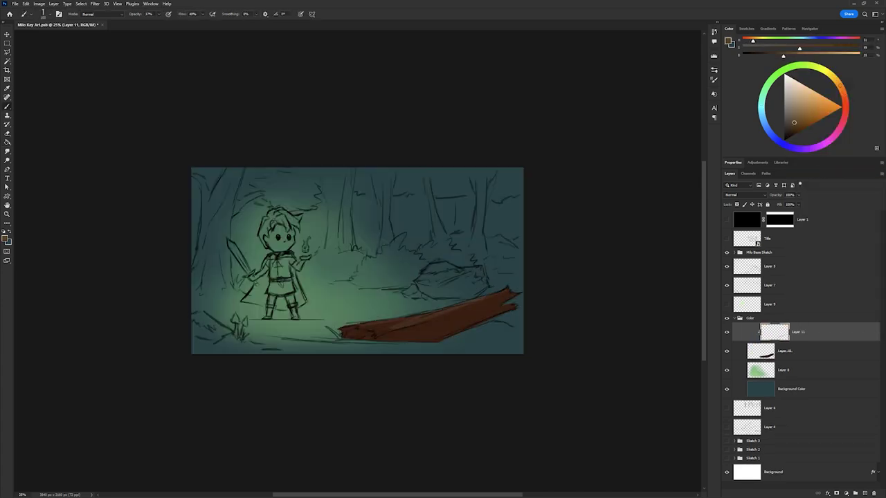
left_click_drag(505, 291, 350, 336)
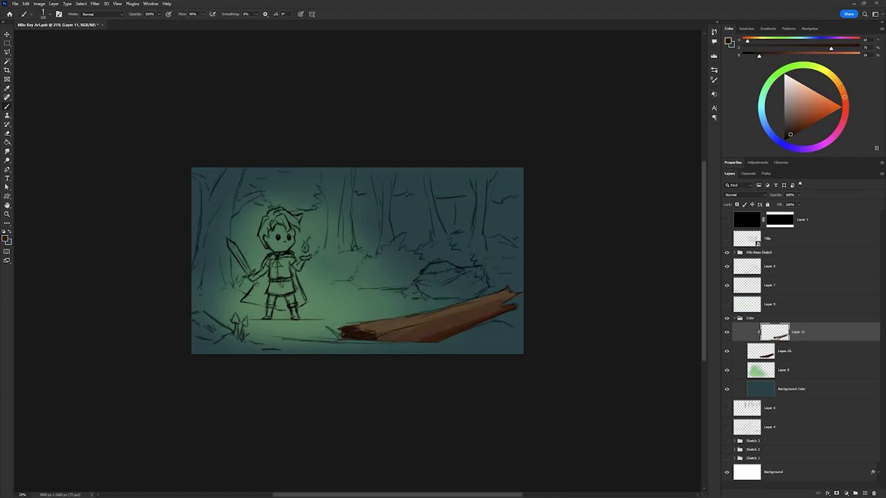
left_click(727, 266)
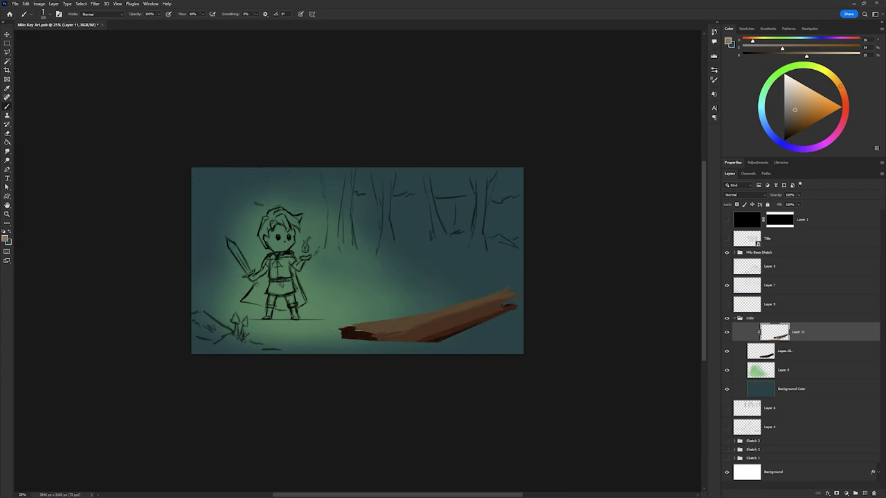
left_click(362, 327, "alt")
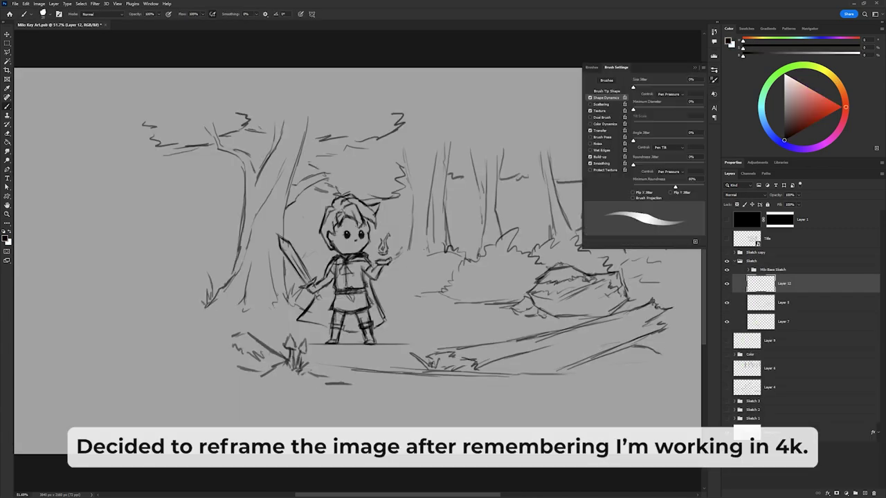
Sketch a long trunk, grass tufts and more tree trunks along the left edge
mouse_move(615, 349)
left_mouse_down()
mouse_move(551, 385)
mouse_move(560, 393)
left_mouse_up()
left_click_drag(164, 169, 180, 281)
left_click_drag(183, 248, 197, 243)
left_click_drag(199, 245, 215, 244)
left_click_drag(162, 179, 163, 194)
mouse_move(142, 206)
left_mouse_down()
mouse_move(153, 301)
mouse_move(143, 275)
left_mouse_up()
left_click_drag(141, 258, 118, 309)
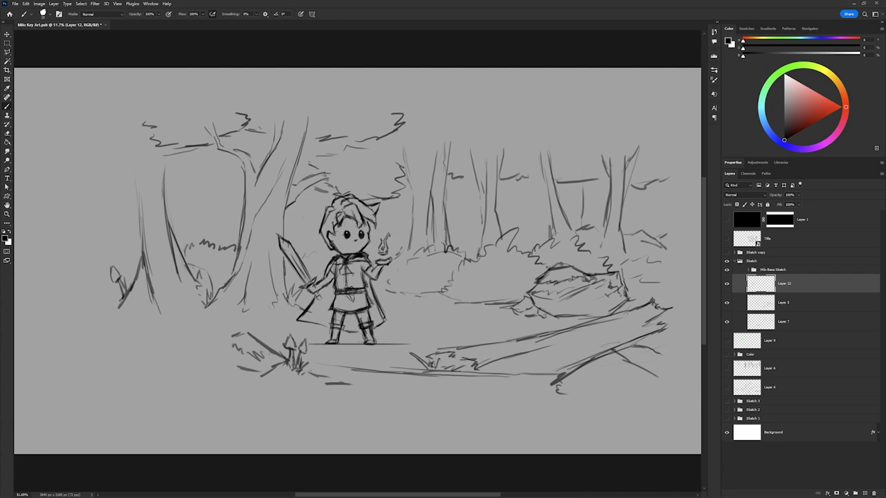
Add a far-left trunk with a diagonal branch and more left trunk and branch lines
left_click_drag(136, 210, 146, 307)
left_click_drag(104, 170, 135, 245)
left_click_drag(78, 153, 127, 181)
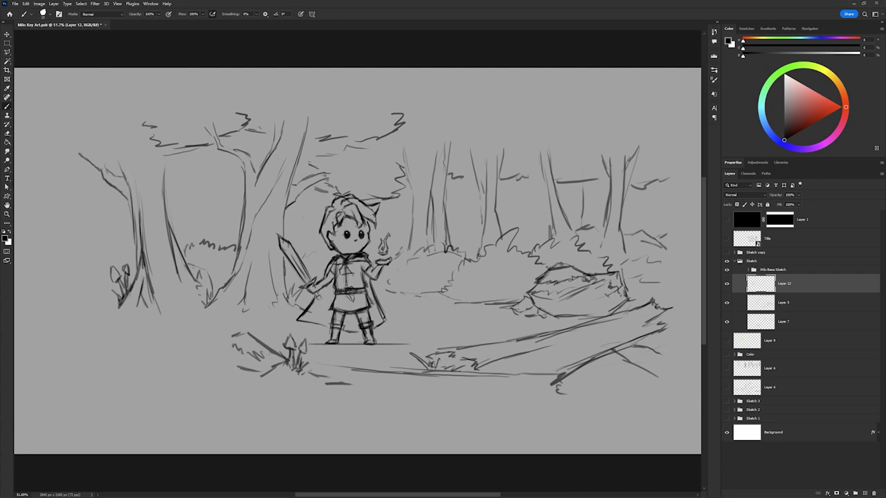
left_click_drag(151, 145, 147, 209)
left_click_drag(173, 157, 166, 181)
left_click_drag(178, 180, 173, 206)
left_click_drag(188, 177, 233, 188)
left_click_drag(162, 269, 181, 317)
left_click_drag(175, 270, 199, 315)
left_click_drag(151, 290, 154, 308)
Sketch a lower-left bush and rock, extending the bush with a zigzag edge
left_click_drag(49, 283, 122, 332)
left_click_drag(178, 375, 166, 451)
left_click_drag(25, 388, 142, 413)
mouse_move(28, 379)
left_mouse_down()
mouse_move(60, 422)
mouse_move(147, 419)
mouse_move(139, 416)
left_mouse_up()
key("e")
key("b")
left_click_drag(34, 279, 23, 294)
left_click_drag(108, 325, 142, 354)
left_click_drag(126, 351, 89, 372)
left_click_drag(155, 343, 199, 435)
left_click_drag(92, 189, 92, 246)
Add trunks and branches at upper left, among the middle trees and at upper right
left_click_drag(92, 161, 94, 214)
left_click_drag(108, 184, 105, 257)
left_click_drag(83, 166, 21, 148)
left_click_drag(61, 115, 14, 129)
left_click_drag(34, 93, 48, 104)
left_click_drag(216, 188, 220, 248)
left_click_drag(234, 179, 229, 230)
left_click_drag(231, 212, 227, 250)
mouse_move(562, 84)
left_mouse_down()
mouse_move(695, 155)
mouse_move(662, 218)
left_mouse_up()
left_click_drag(661, 157, 671, 284)
left_click(810, 29)
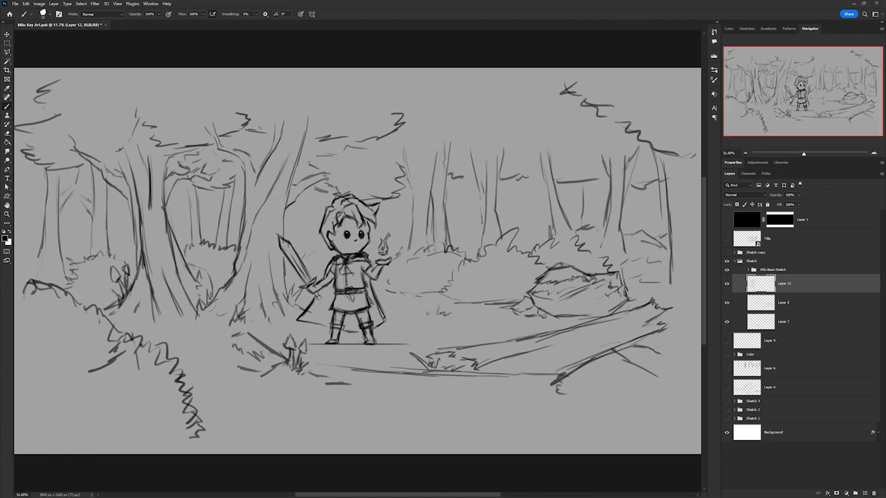
Sketch a foreground rock with grass, ground lines below the character, and a lower-right bush
left_click_drag(201, 373, 284, 405)
left_click_drag(313, 380, 292, 401)
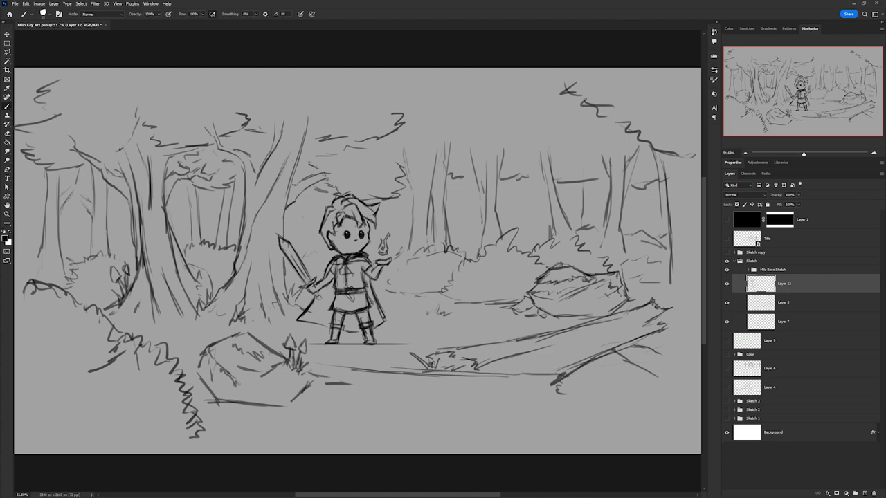
left_click_drag(201, 363, 213, 396)
left_click_drag(281, 392, 299, 393)
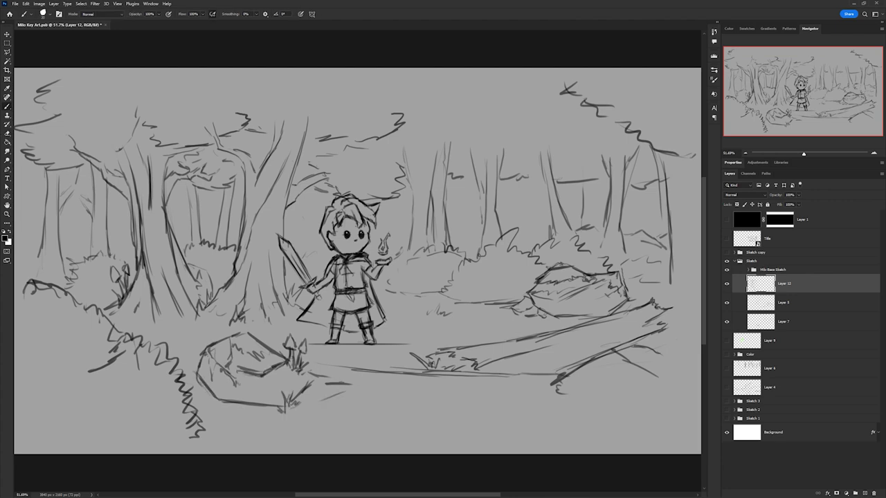
left_click_drag(315, 371, 427, 374)
left_click_drag(306, 408, 474, 415)
left_click_drag(502, 418, 560, 417)
left_click_drag(473, 414, 469, 439)
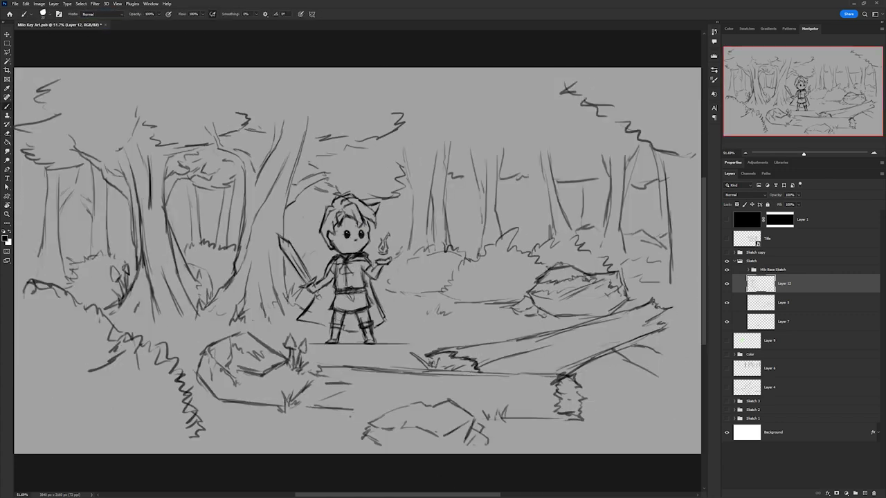
left_click_drag(573, 410, 599, 437)
left_click_drag(605, 404, 695, 358)
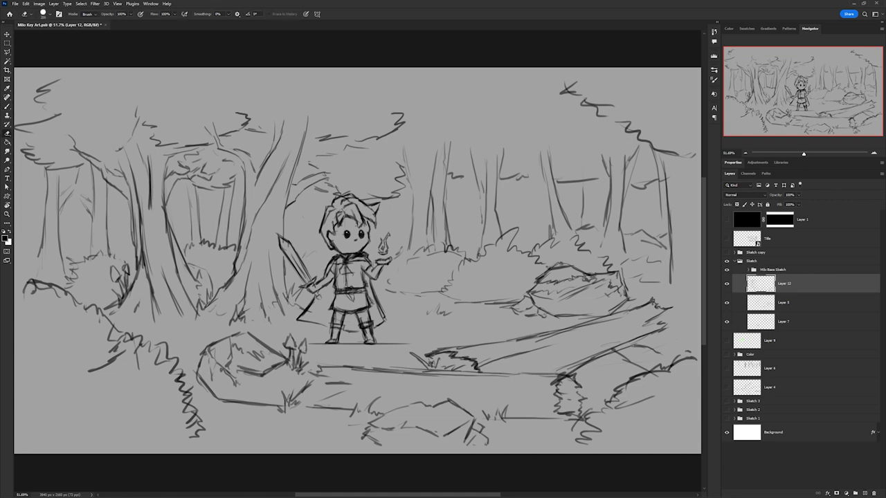
Erase the stray ground stroke below the character sketch
key("e")
left_click_drag(316, 371, 414, 370)
left_click(754, 269)
left_click_drag(333, 371, 421, 371)
left_click(803, 302)
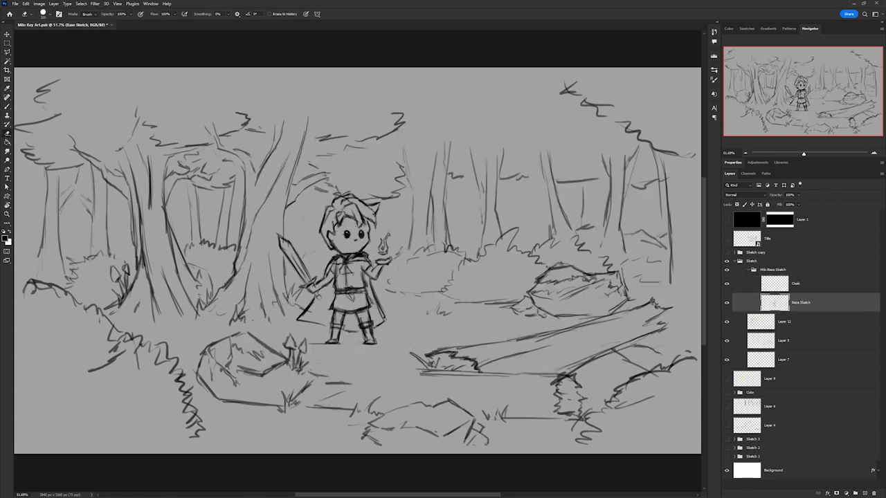
left_click(754, 269)
Toggle the character sketch, Layer 12 and Layer 5 on and off to compare strokes
left_click(727, 269)
left_click(782, 303)
left_click(727, 302)
left_click(727, 283)
left_click(783, 283)
Redraw the ground line and grass along the log's underside
key("b")
left_click_drag(457, 395, 568, 371)
mouse_move(466, 399)
left_mouse_down()
mouse_move(517, 365)
mouse_move(607, 371)
left_mouse_up()
key("ctrl+z")
key("ctrl+z")
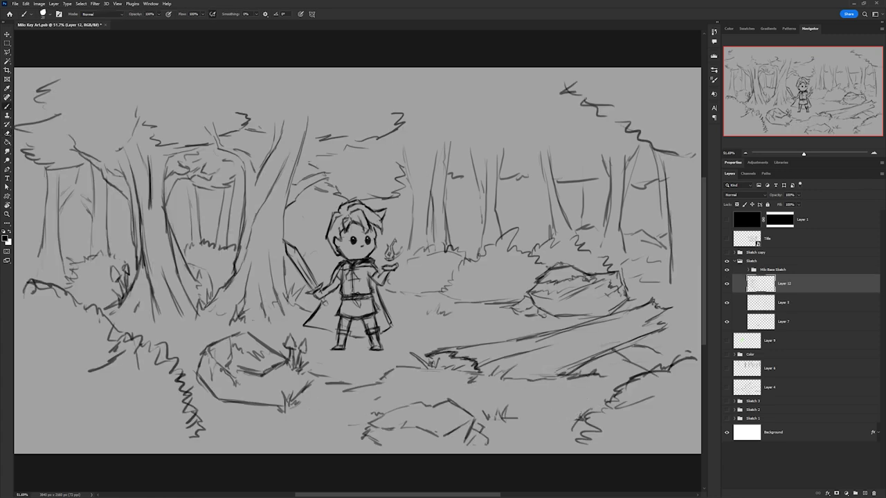
Draw four diagonal light rays on a new layer, hide it, and add a layer beneath
key("ctrl+shift+alt+n")
left_click_drag(605, 119, 447, 317)
left_click_drag(498, 75, 235, 238)
left_click_drag(618, 125, 509, 302)
left_click_drag(547, 103, 406, 248)
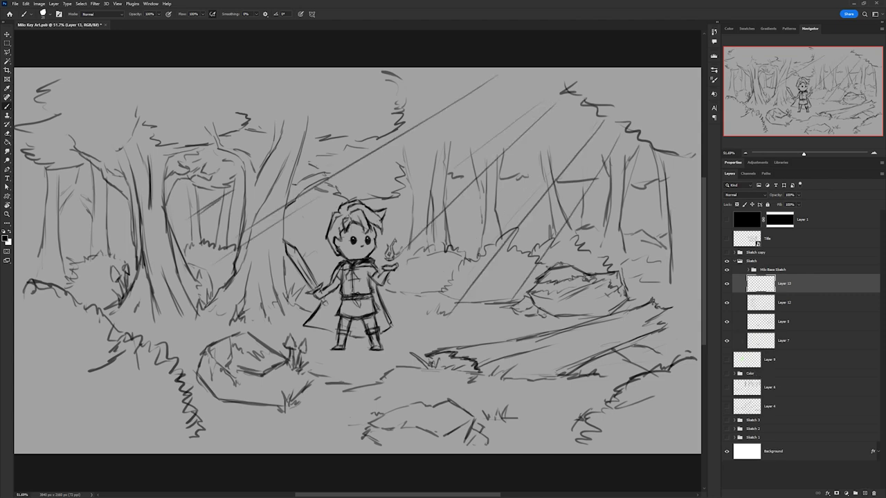
key("ctrl+comma")
key("ctrl+shift+alt+n")
key("ctrl+bracketleft")
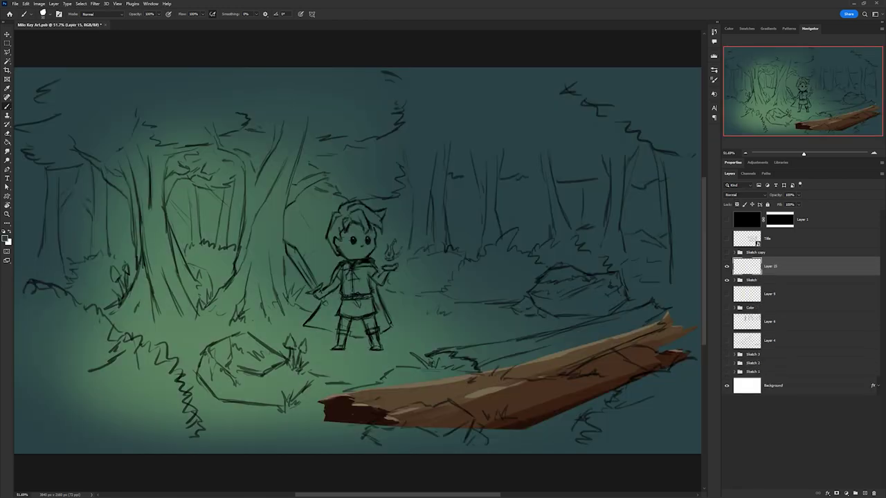
Dab teal, green, dark blue, yellow-green, yellow and brown swatches in the top-right corner
right_click(568, 63)
left_click(654, 89)
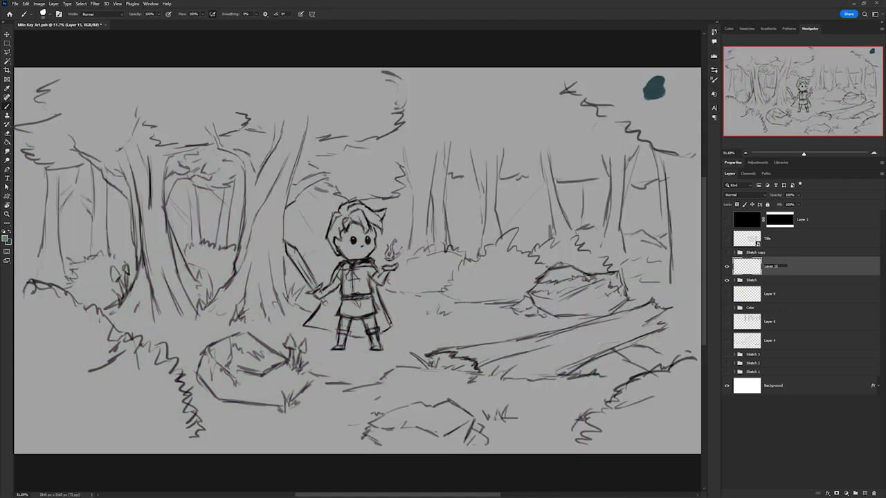
left_click(638, 90)
left_click(666, 98)
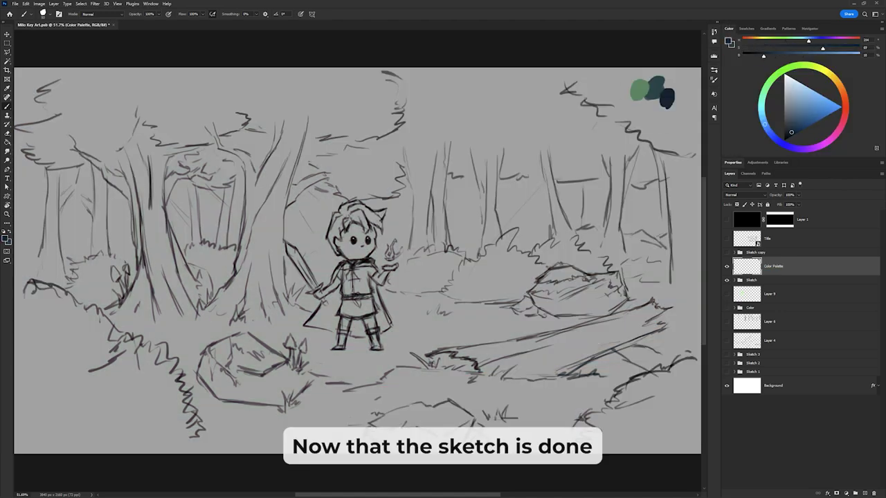
left_click(643, 99)
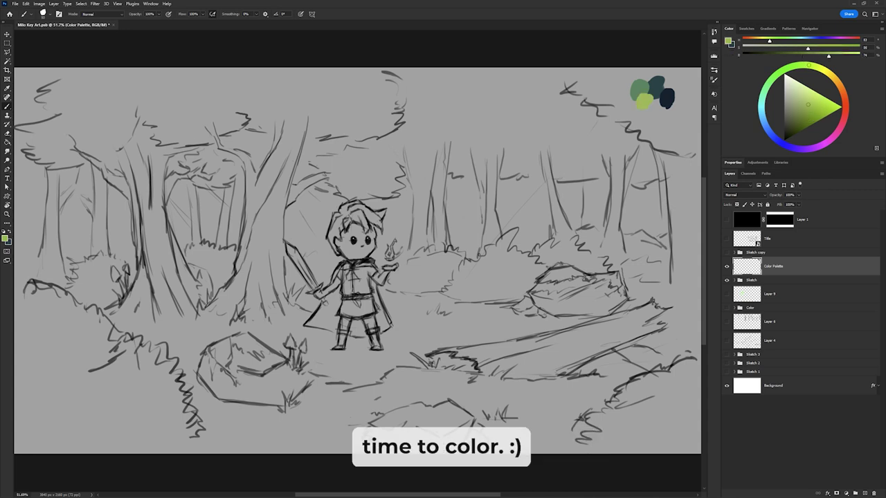
left_click(595, 87)
left_click(614, 89)
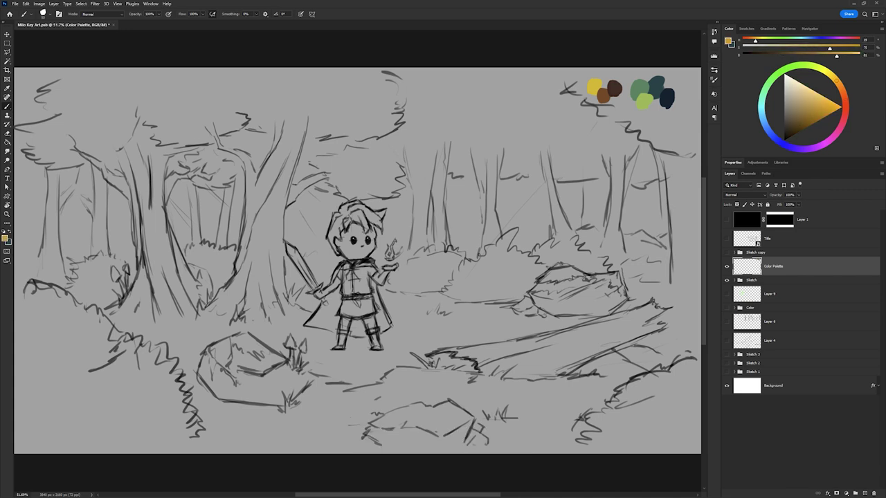
Add blue, light blue, navy, rust and lighter orange swatches to the palette
left_click(679, 135)
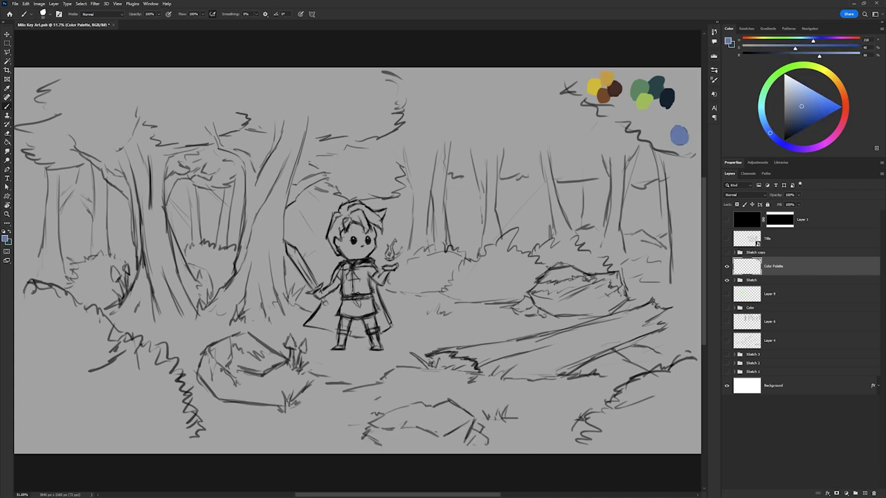
left_click(667, 131)
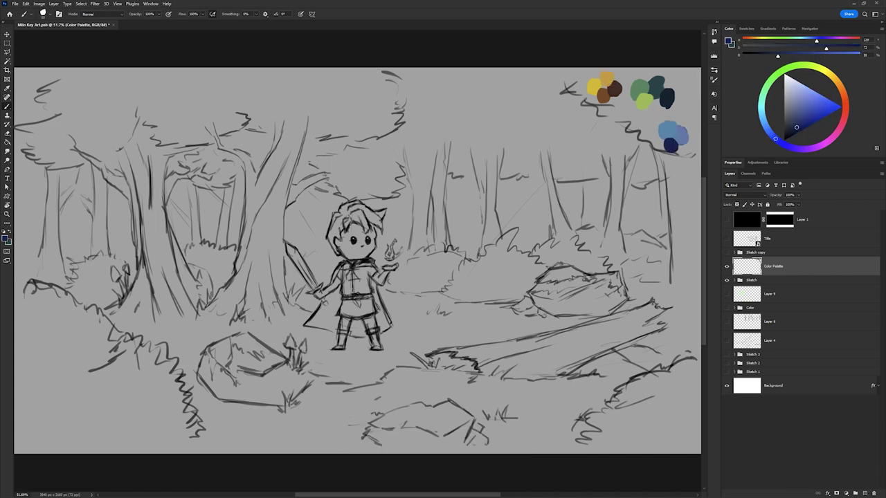
mouse_move(778, 141)
left_mouse_down()
mouse_move(844, 95)
mouse_move(803, 123)
left_mouse_up()
left_click(541, 95)
left_click_drag(844, 92, 831, 68)
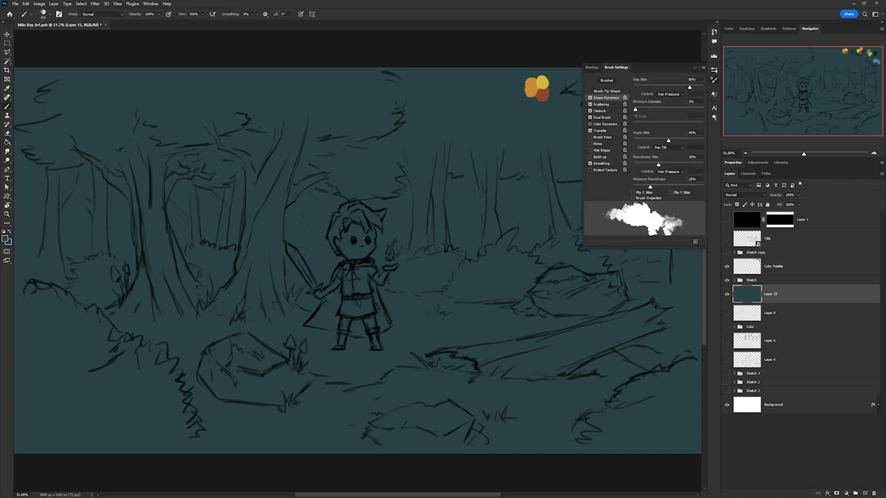
Test a green glow under the character twice, undoing both attempts
key("F5")
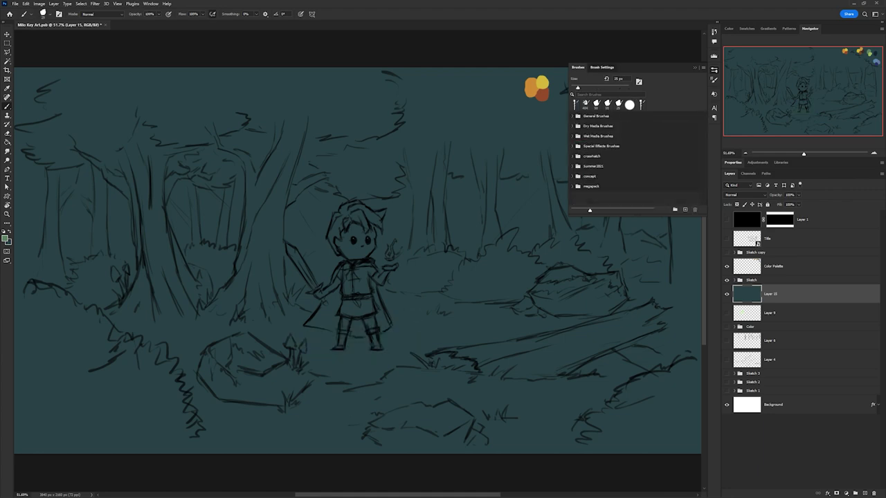
mouse_move(315, 342)
left_mouse_down()
mouse_move(402, 348)
mouse_move(290, 342)
mouse_move(415, 339)
left_mouse_up()
key("ctrl+z")
left_click_drag(284, 346, 464, 332)
key("ctrl+z")
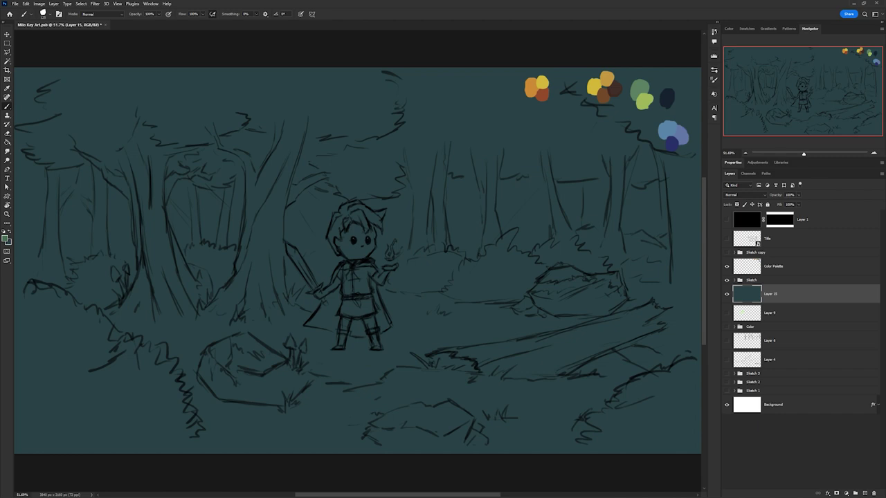
Choose the Knockabout Variant brush from the brush library
key("F5")
scroll(630, 160, "down", 3)
left_click(659, 141)
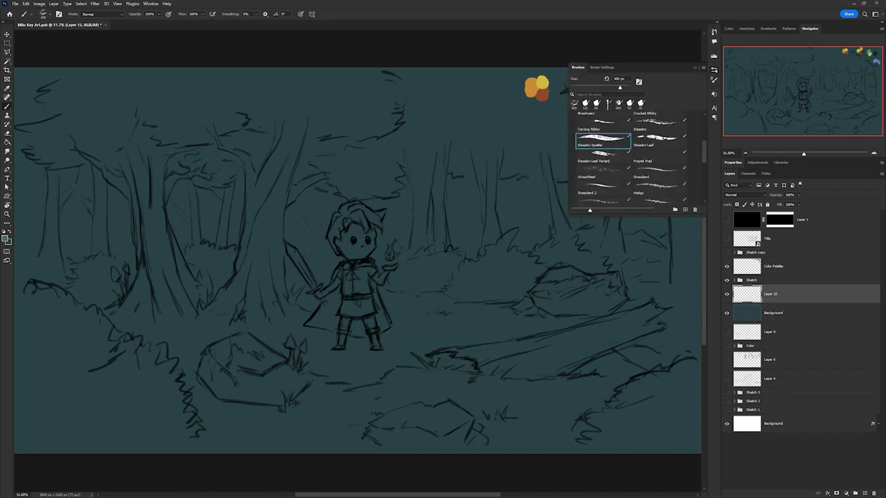
Test green patches, then pick an Inkbox brush from the Wet Media brush sets
left_click_drag(450, 326, 505, 298)
key("ctrl+z")
left_click_drag(415, 346, 526, 325)
key("ctrl+z")
scroll(630, 160, "up", 5)
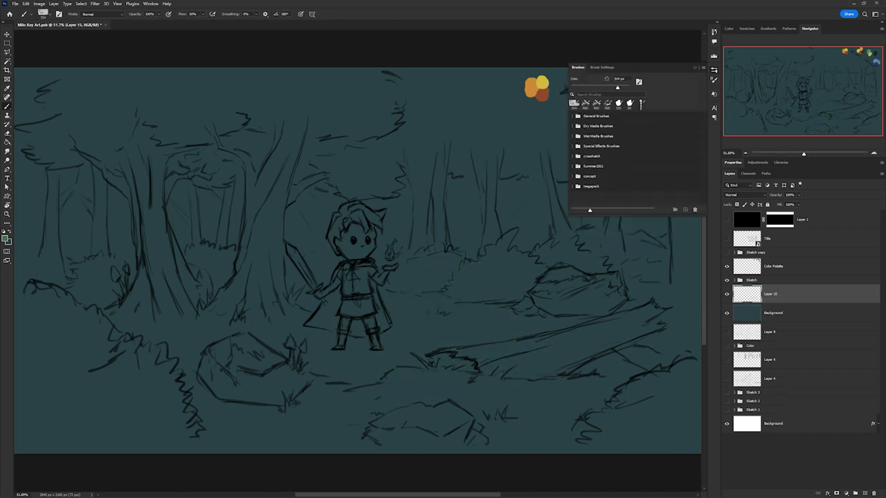
left_click(599, 136)
left_click(578, 135)
scroll(630, 159, "down", 3)
left_click(665, 184)
Test strokes with the Inkbox brushes and choose the 20smooth brush
left_click_drag(415, 339, 485, 304)
key("ctrl+z")
scroll(629, 159, "down", 1)
left_click_drag(416, 346, 526, 312)
key("ctrl+z")
left_click(609, 167)
key("ctrl+z")
mouse_move(422, 360)
left_mouse_down()
mouse_move(495, 305)
mouse_move(478, 301)
left_mouse_up()
scroll(629, 159, "down", 3)
Try the Belgian Comics and Brayer Boss 2 brushes, painting a 250 px green patch under the character
left_click(665, 188)
key("ctrl+z")
left_click_drag(429, 346, 492, 296)
key("ctrl+z")
scroll(630, 159, "down", 3)
left_click(666, 168)
left_click_drag(415, 341, 552, 242)
key("ctrl+z")
left_click_drag(277, 352, 499, 321)
On a new layer, block in the foreground log, bushes and rocks in dark teal
key("F5")
key("ctrl+shift+alt+n")
left_click_drag(457, 360, 685, 311)
key("ctrl+z")
key("F6")
left_click_drag(443, 353, 686, 308)
left_click_drag(484, 401, 692, 416)
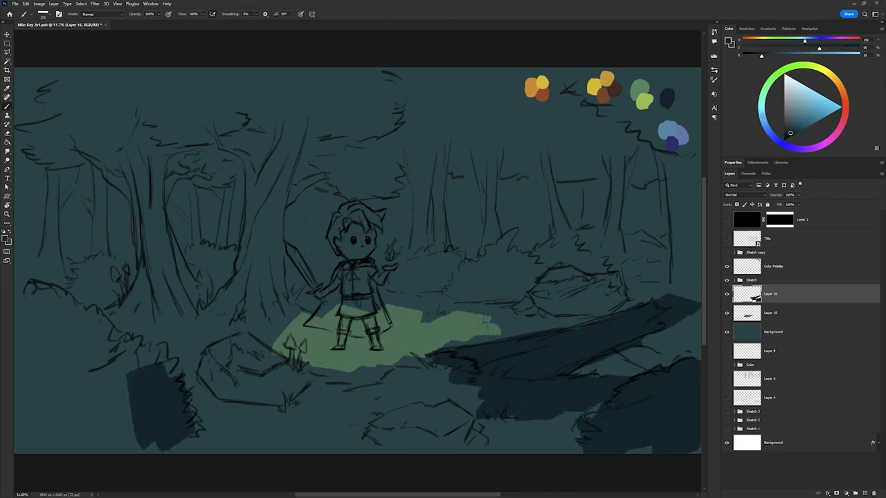
left_click_drag(173, 443, 41, 298)
left_click_drag(366, 447, 595, 416)
left_click_drag(200, 339, 304, 401)
left_click_drag(197, 432, 381, 450)
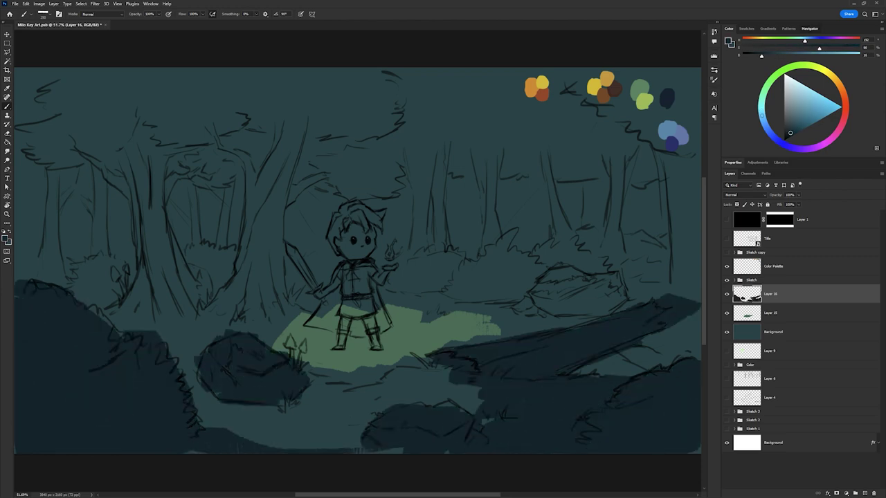
key("F6")
Paint green ground with a yellow-green patch around the feet on Layer 15, hide it, then add Layer 17
key("alt+[")
left_click_drag(256, 374, 485, 308)
left_click_drag(443, 339, 557, 319)
left_click_drag(111, 325, 249, 346)
left_click_drag(190, 326, 436, 322)
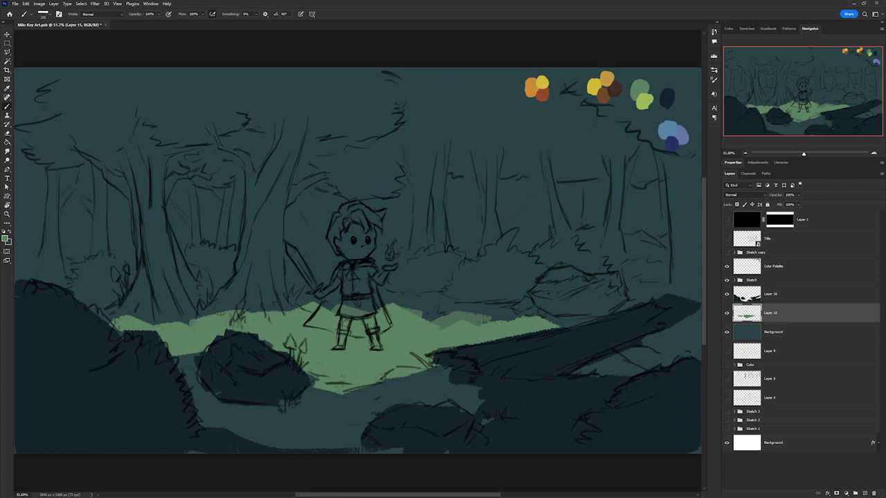
left_click_drag(575, 374, 699, 339)
left_click_drag(291, 342, 429, 342)
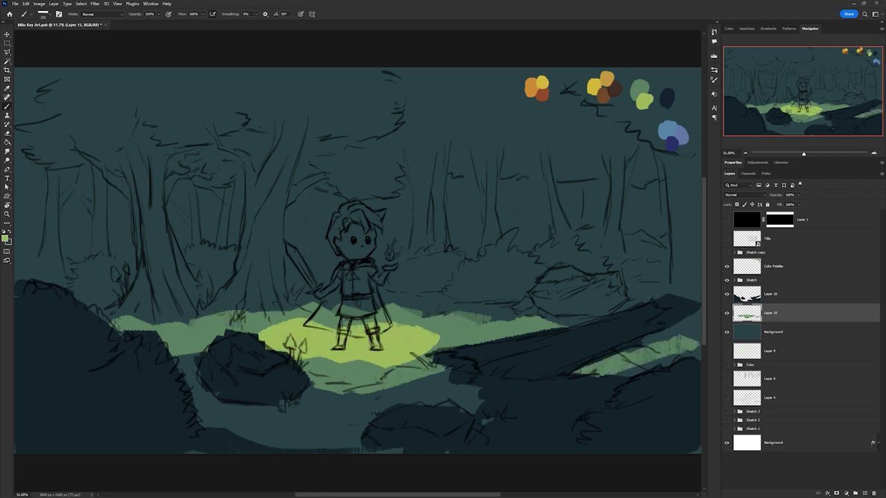
left_click_drag(726, 294, 727, 313)
key("ctrl+shift+alt+n")
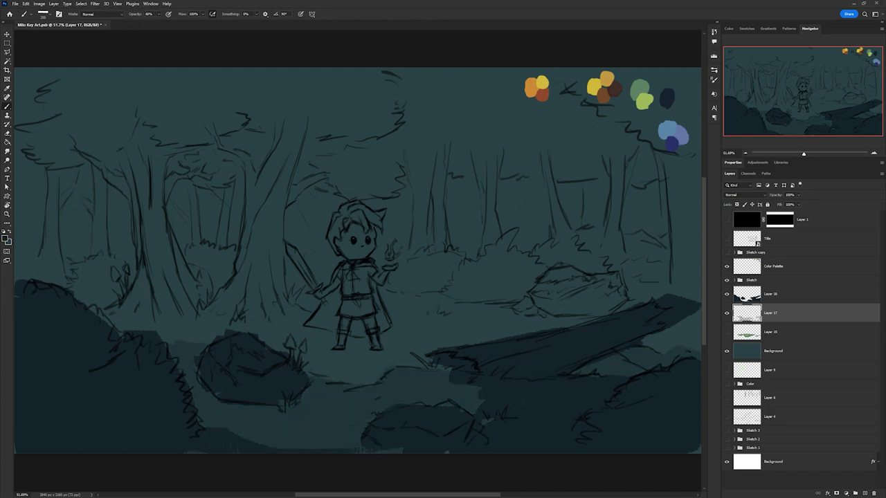
Paint a yellow-green band across the trees above the teal backdrop and dark teal tree shapes on a new layer
left_click(774, 350)
key("ctrl+shift+alt+n")
mouse_move(394, 221)
left_mouse_down()
mouse_move(692, 214)
mouse_move(21, 208)
left_mouse_up()
left_click_drag(367, 180, 477, 152)
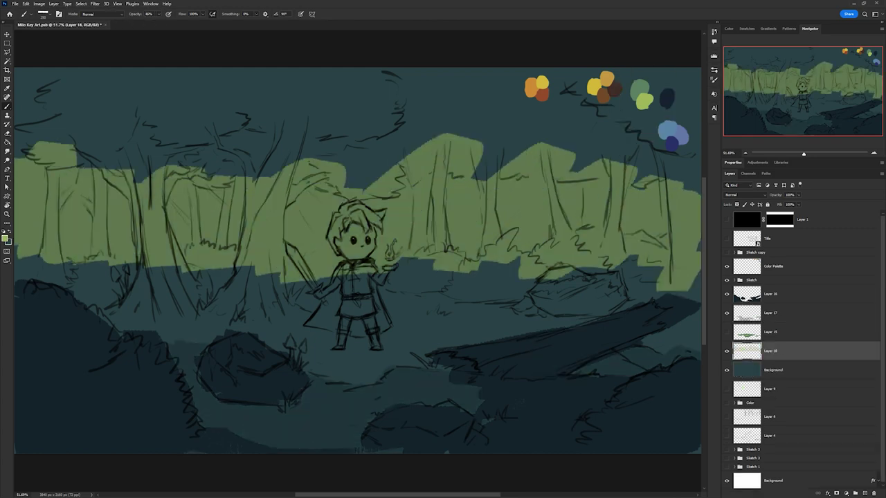
key("ctrl+shift+alt+n")
left_click_drag(519, 263, 595, 256)
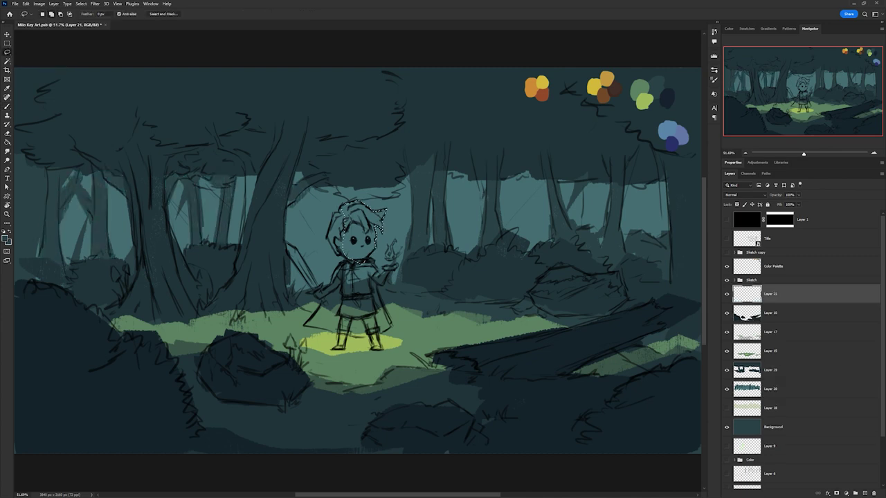
Lasso the swordsman and his sword and fill the silhouette dark
mouse_move(343, 284)
left_mouse_down()
mouse_move(319, 284)
mouse_move(393, 268)
mouse_move(388, 319)
left_mouse_up()
left_click_drag(309, 290, 313, 294)
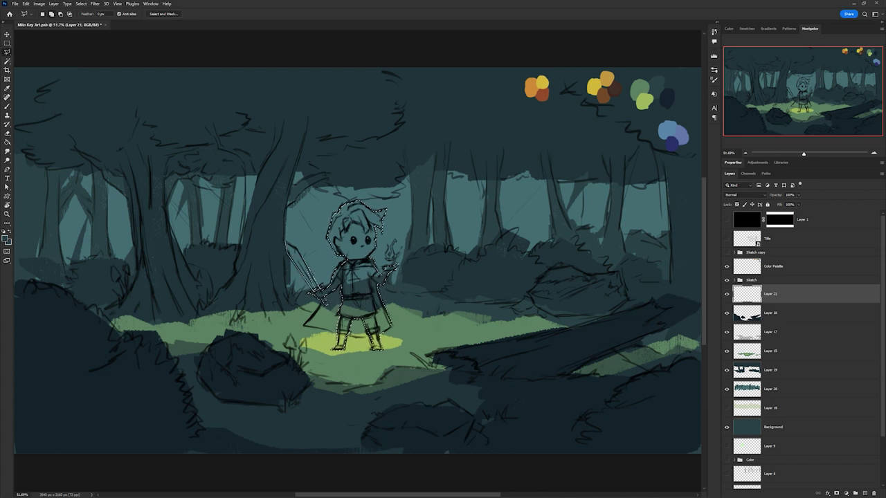
key("alt+BackSpace")
key("ctrl+z")
key("alt+BackSpace")
key("ctrl+d")
Move Layer 15 below Layer 19 and lasso the log's underside
key("v")
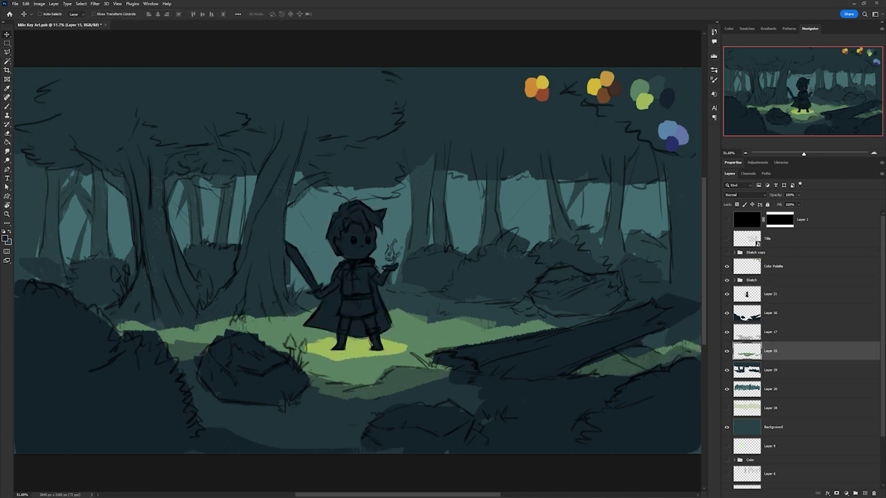
key("b")
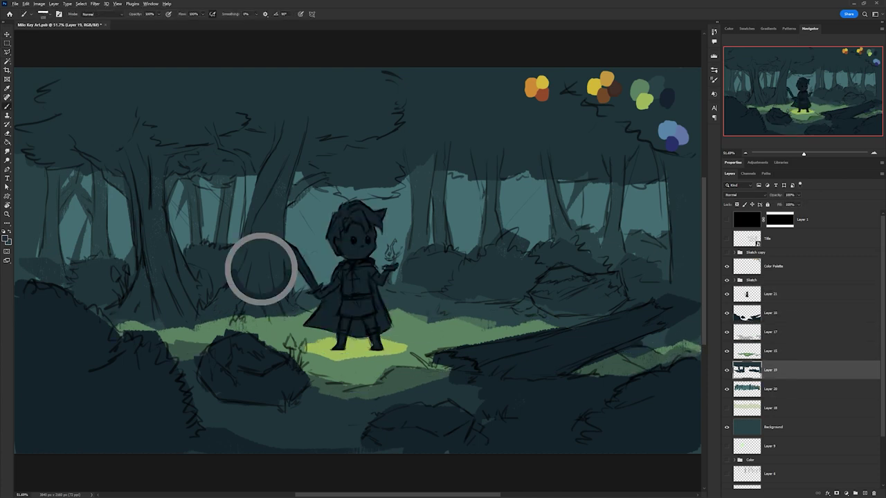
key("ctrl+bracketleft")
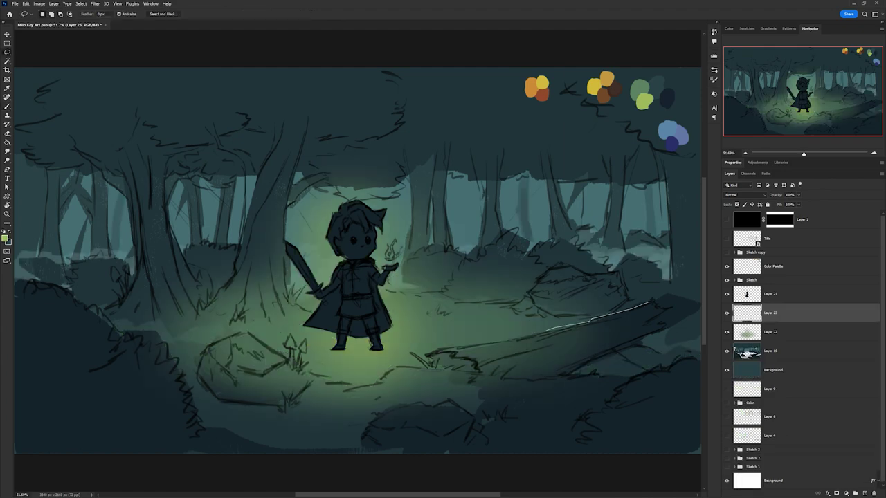
mouse_move(546, 329)
left_mouse_down()
mouse_move(670, 326)
mouse_move(653, 300)
left_mouse_up()
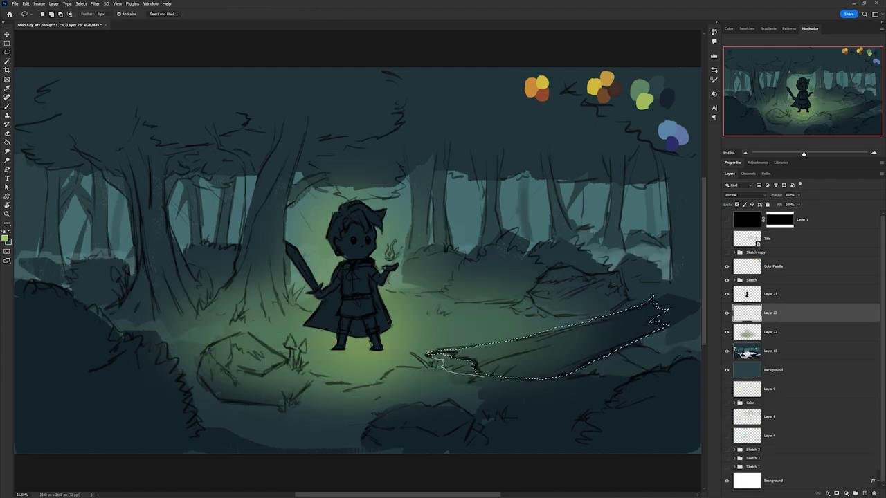
Fill the log selection brown and toggle the sketch lines to check colours
key("alt+BackSpace")
key("ctrl+d")
left_click(865, 492)
left_click(726, 280)
Shade the log's left end a darker brown inside a selection
left_click_drag(431, 356, 430, 355)
key("b")
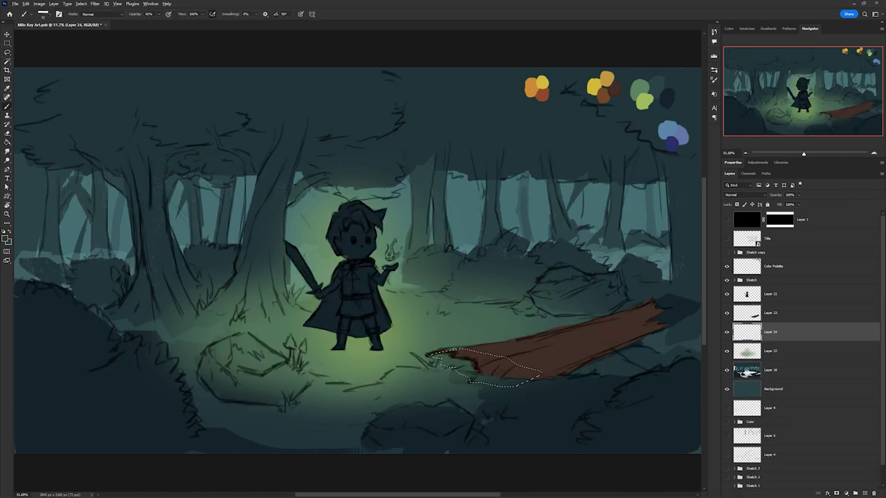
key("F6")
left_click(433, 357, "alt")
mouse_move(430, 354)
left_mouse_down()
mouse_move(477, 377)
mouse_move(450, 365)
left_mouse_up()
key("ctrl+d")
Add a layer clipped to the log and repaint it lighter orange-brown
key("ctrl+shift+alt+n")
key("ctrl+bracketright")
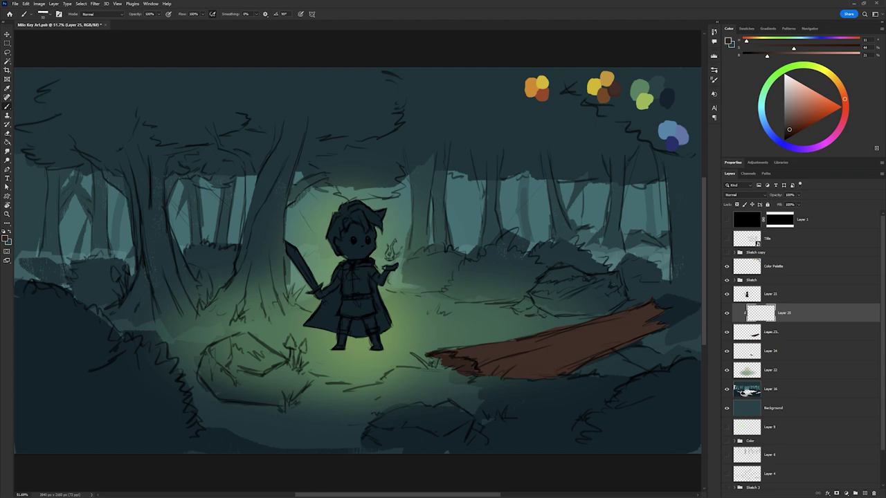
mouse_move(657, 311)
left_mouse_down()
mouse_move(540, 365)
mouse_move(658, 298)
left_mouse_up()
key("ctrl+shift+d")
key("l")
Paint lighter brown streaks along the log's top, hide the sketch, and add a new layer
left_click_drag(546, 340, 661, 299)
key("b")
left_click_drag(526, 353, 664, 305)
key("ctrl+d")
left_click(727, 280)
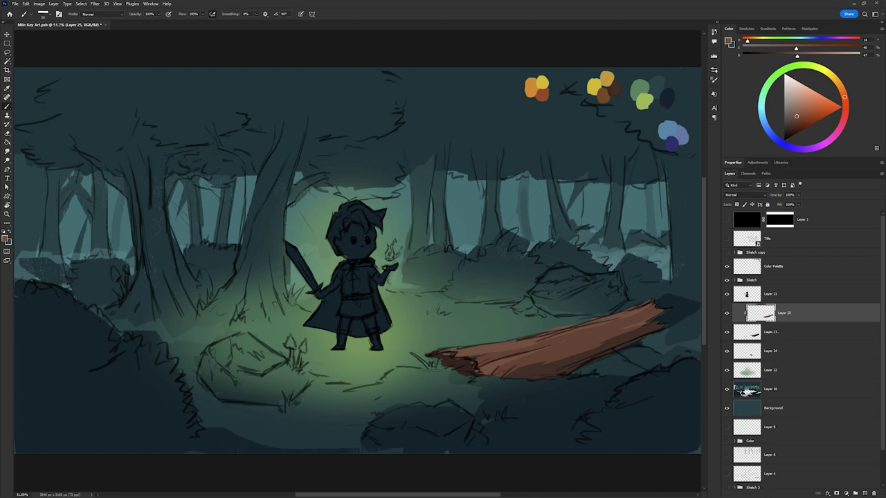
key("ctrl+shift+alt+n")
Lasso the left foreground rock and fill it dark grey
key("l")
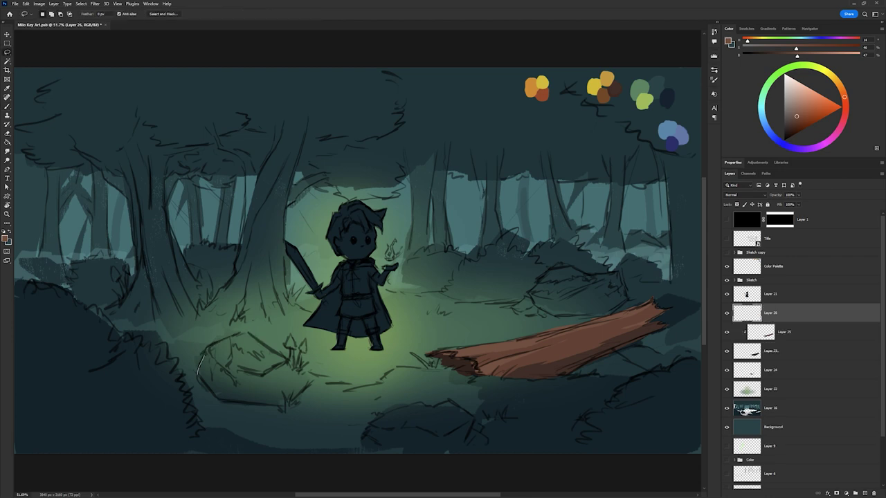
left_click_drag(284, 404, 284, 404)
left_click(326, 317, "alt")
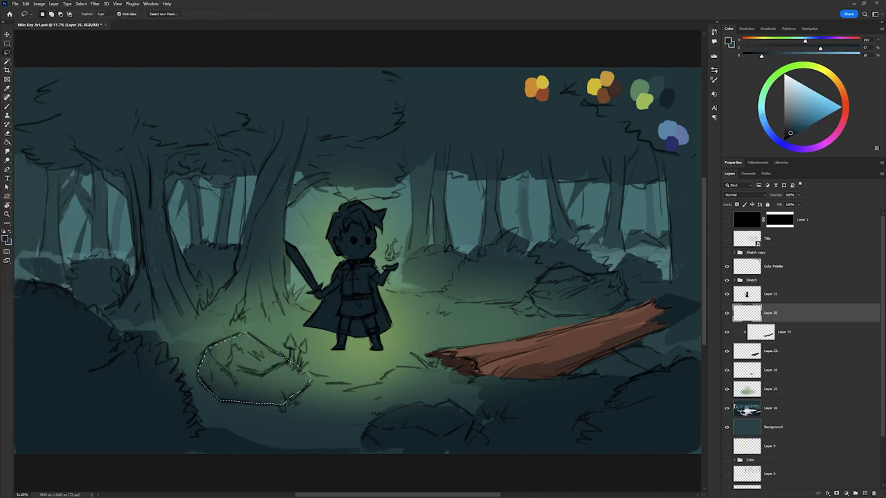
key("alt+BackSpace")
key("ctrl+d")
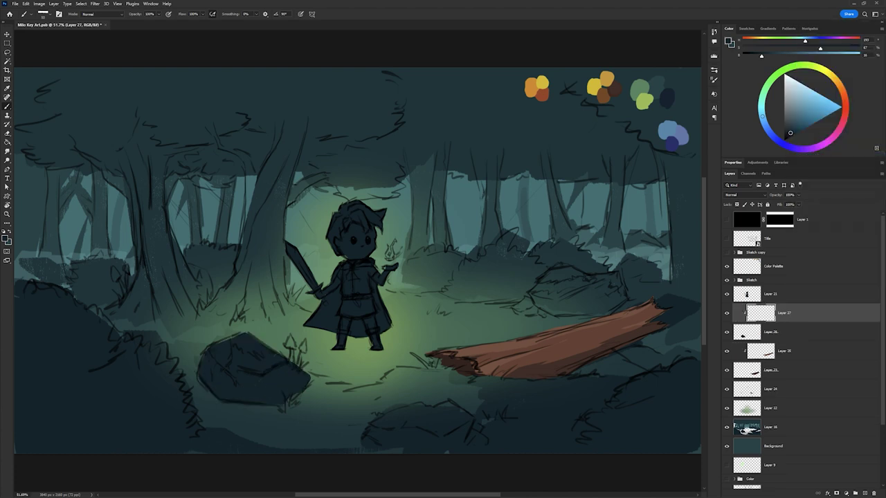
Brush lighter top faces on a clipped rock layer and rename Layer 21 to Milo Base
key("ctrl+shift+alt+n")
key("ctrl+alt+g")
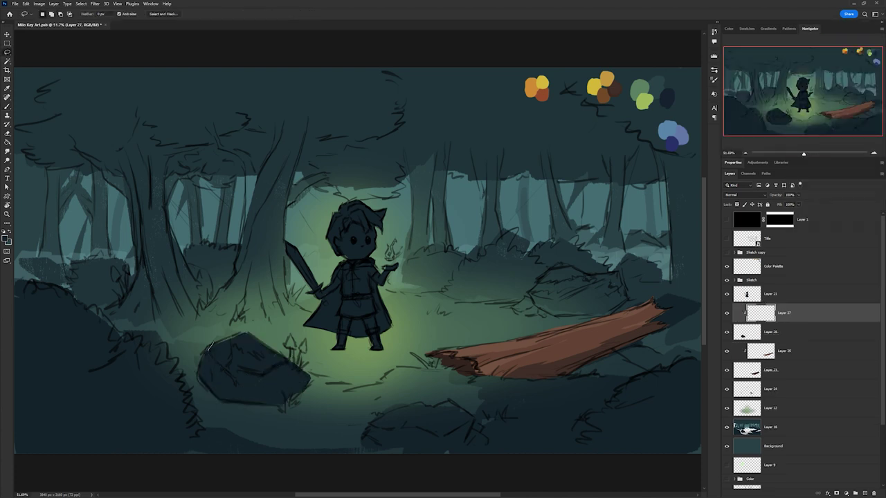
mouse_move(275, 367)
left_mouse_down()
mouse_move(209, 345)
mouse_move(287, 374)
left_mouse_up()
key("b")
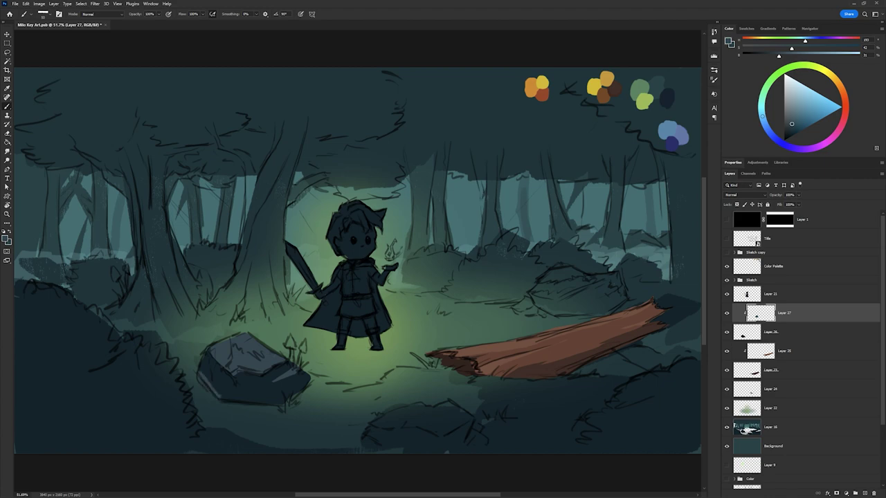
key("l")
key("b")
double_click(770, 294)
type("Milo Base")
left_click(770, 333)
Lasso and fill small pale mushrooms beside the rock, ready for an orange cap
key("l")
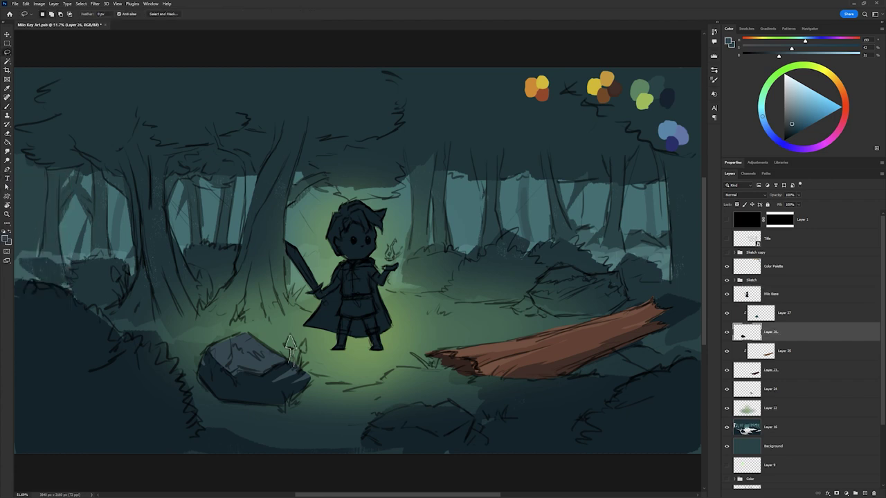
left_click_drag(291, 346, 304, 342)
key("alt+bracketright")
key("m")
key("b")
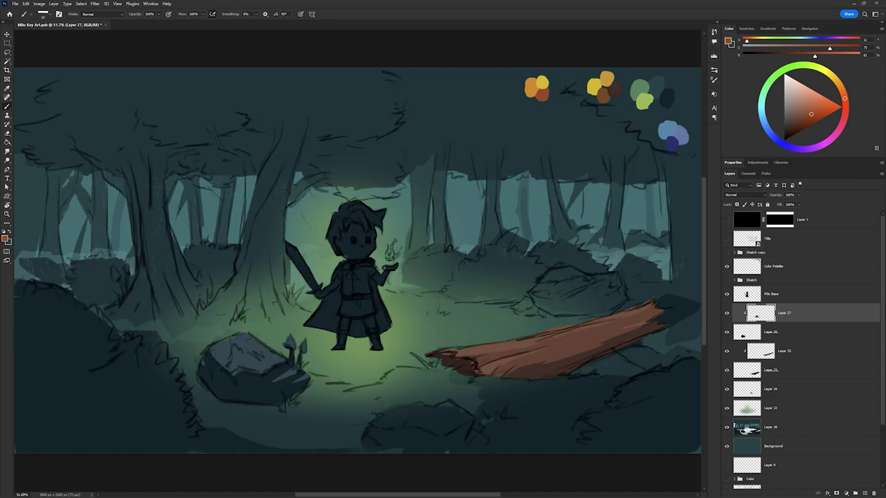
Lasso the boy's tunic on a new clipped layer and fill it orange
key("ctrl+shift+alt+n")
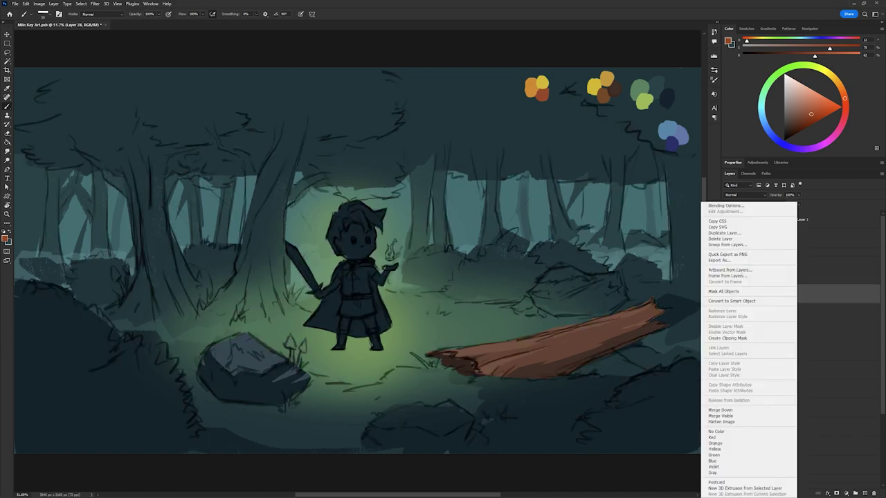
key("l")
key("ctrl+plus")
left_click_drag(380, 313, 334, 274)
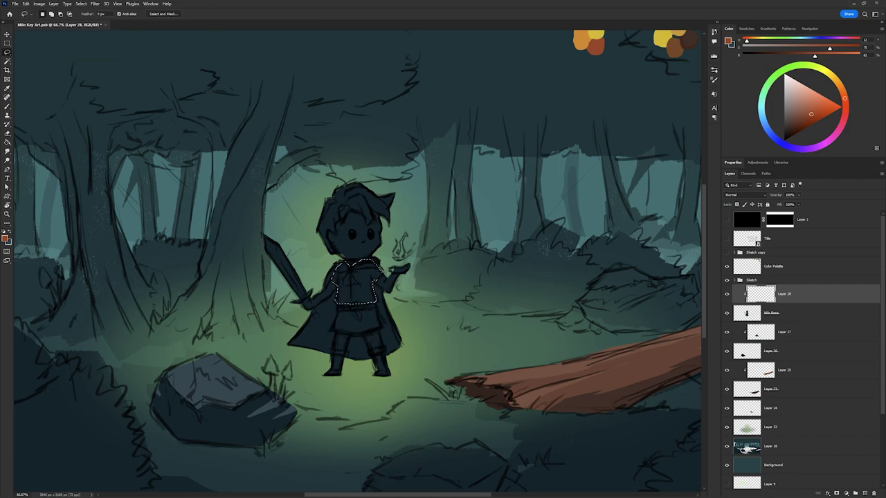
mouse_move(349, 261)
left_mouse_down()
mouse_move(356, 335)
mouse_move(334, 335)
left_mouse_up()
key("g")
left_click(298, 349)
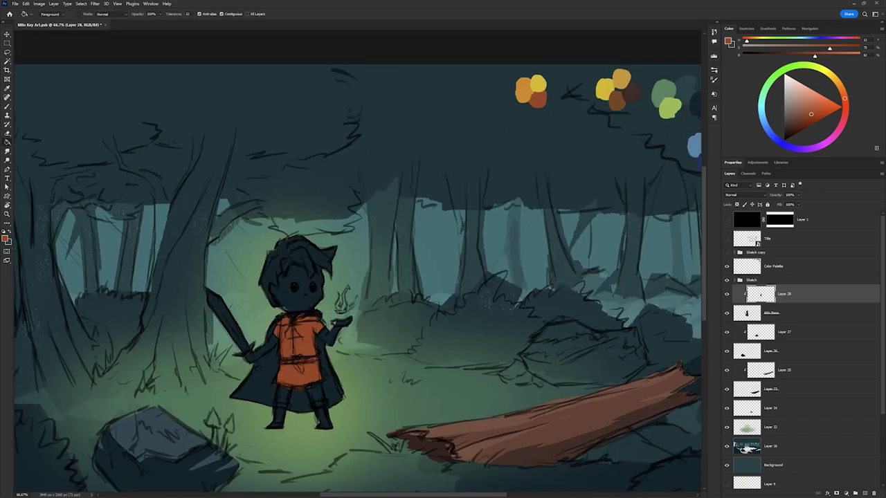
Fill the boy's face and hands with a skin tone on a layer below Layer 29
key("b")
key("ctrl+shift+alt+n")
left_click(320, 366, "alt")
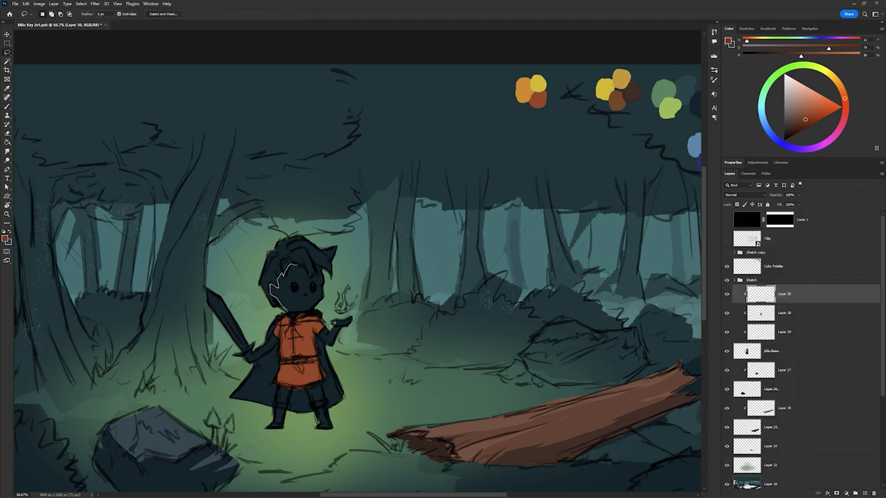
left_click_drag(276, 305, 317, 312)
key("g")
left_click(800, 114)
left_click(297, 287)
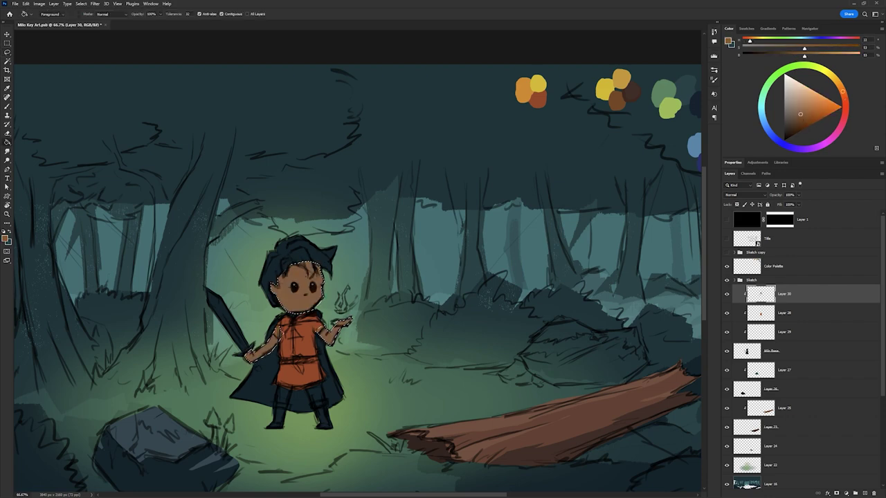
left_click_drag(761, 294, 762, 332)
left_click(727, 280)
key("b")
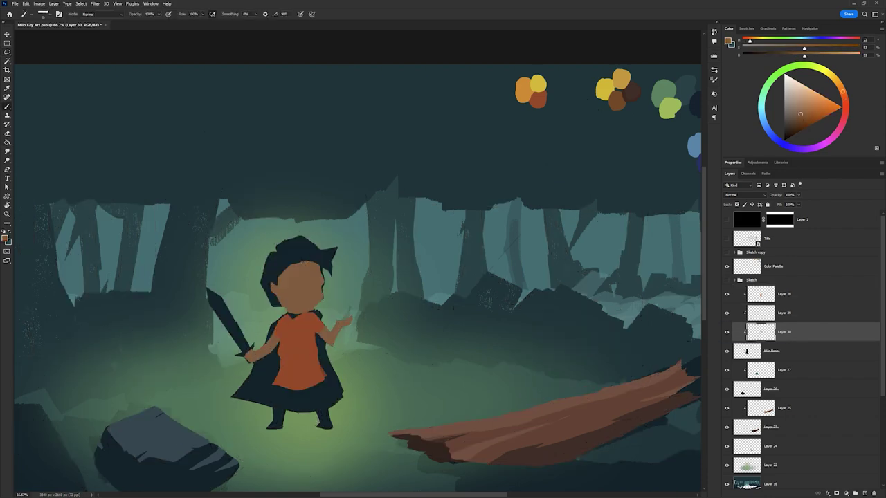
key("e")
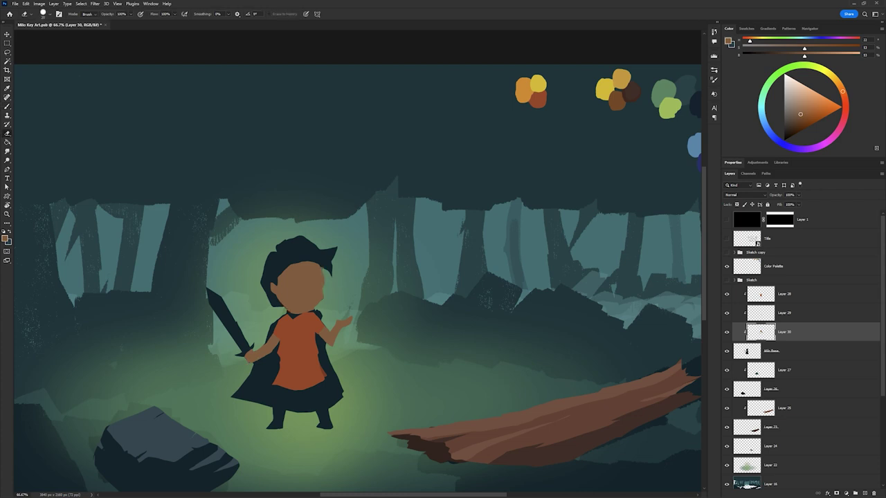
Lasso the hair on a new layer and fill it brown
key("ctrl+shift+alt+n")
key("x")
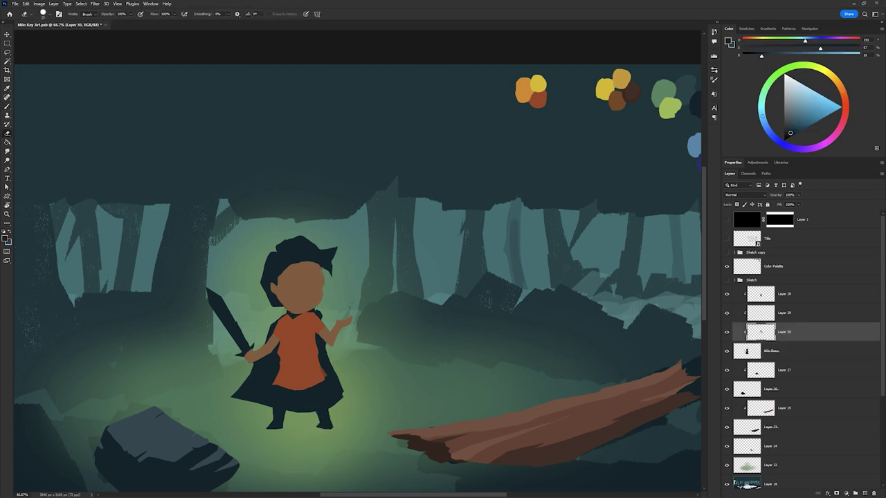
left_click(727, 280)
key("l")
left_click_drag(273, 251, 276, 307)
left_click_drag(335, 253, 275, 307)
key("i")
left_click(616, 97)
key("alt+BackSpace")
key("ctrl+d")
Add a brown hair fringe over the boy's face
key("l")
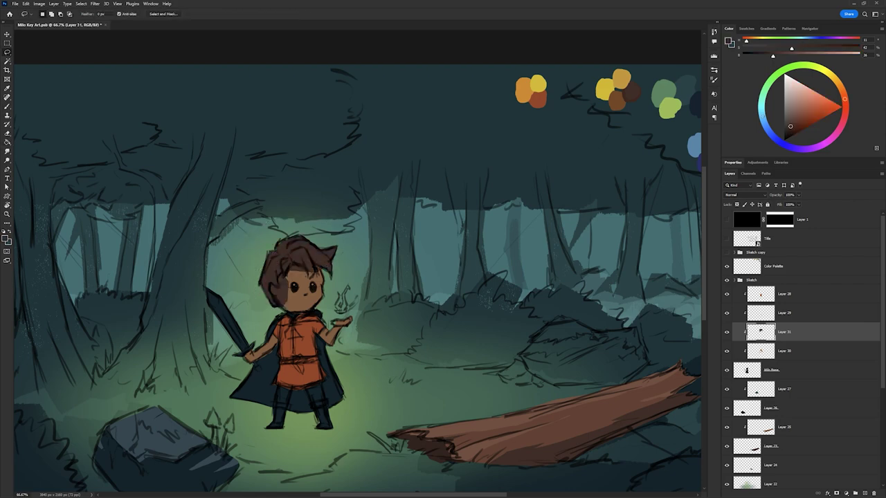
left_click_drag(310, 263, 273, 296)
key("alt+BackSpace")
key("ctrl+d")
Tidy the hair edges with the eraser, then pick the tunic orange colour
key("b")
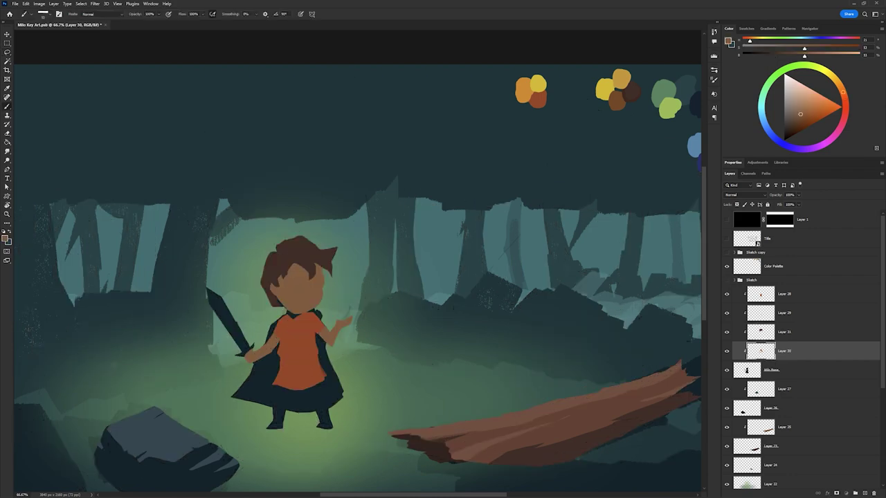
key("alt+bracketright")
key("e")
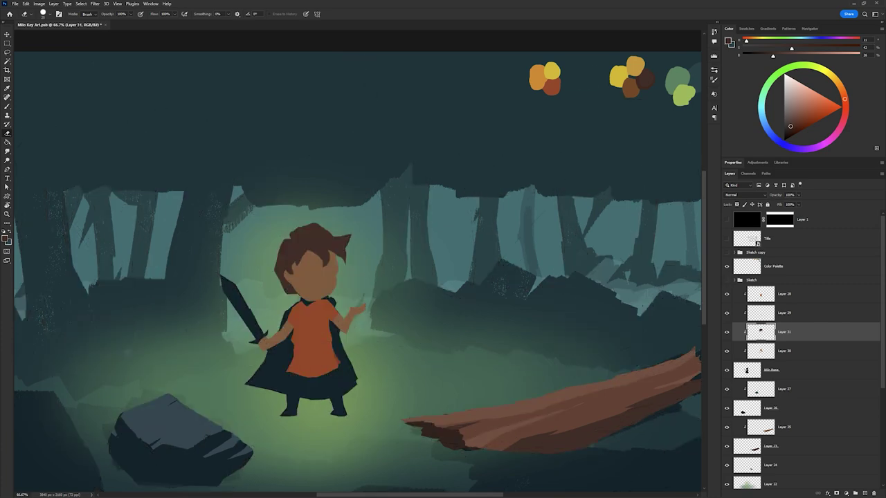
key("b")
left_click(313, 338, "alt")
key("alt+bracketright")
key("alt+bracketright")
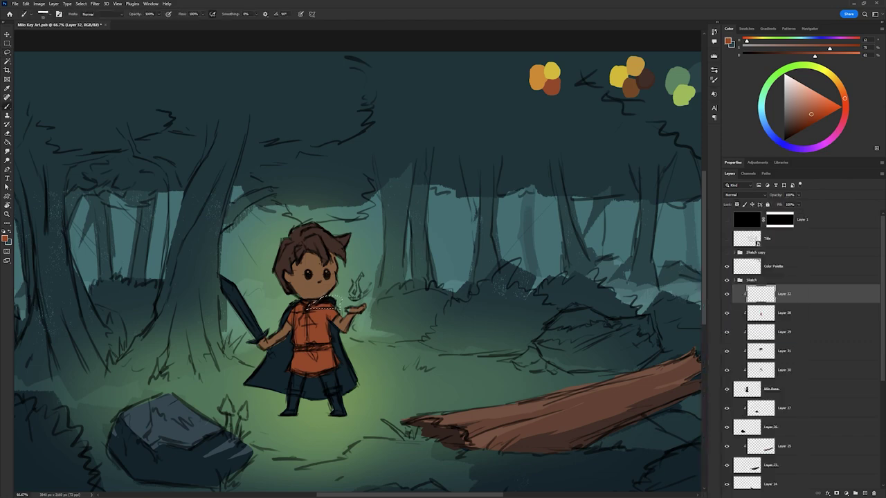
Lasso the sword on a new layer above Milo Base and paint the blade light grey
key("x")
key("l")
left_click(771, 389)
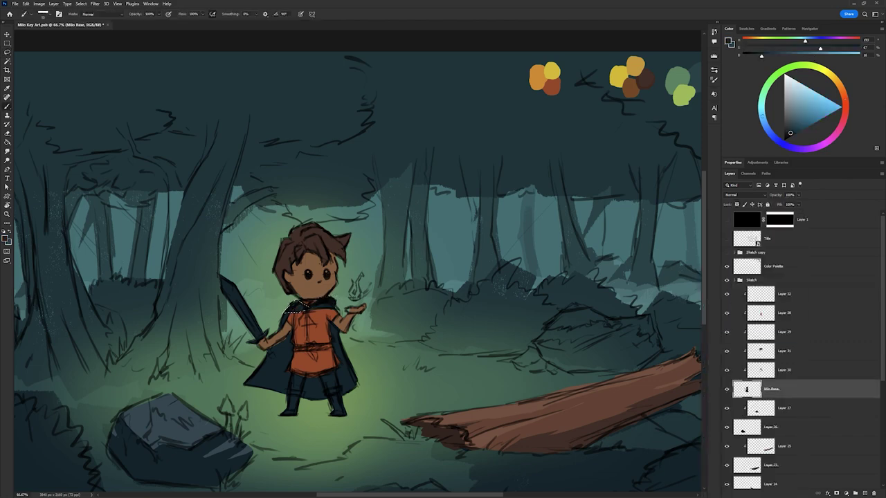
key("b")
key("ctrl+shift+alt+n")
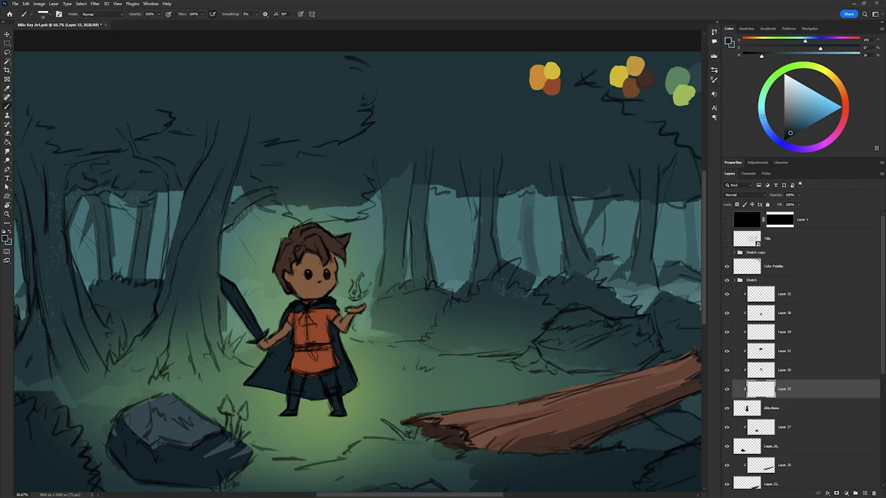
key("l")
key("b")
mouse_move(220, 244)
left_mouse_down()
mouse_move(201, 267)
mouse_move(260, 333)
left_mouse_up()
key("x")
left_click(727, 279)
Paint the sword hilt dark, moving between Milo Base, Layer 30 and the sword layer
key("alt+bracketleft")
key("e")
key("l")
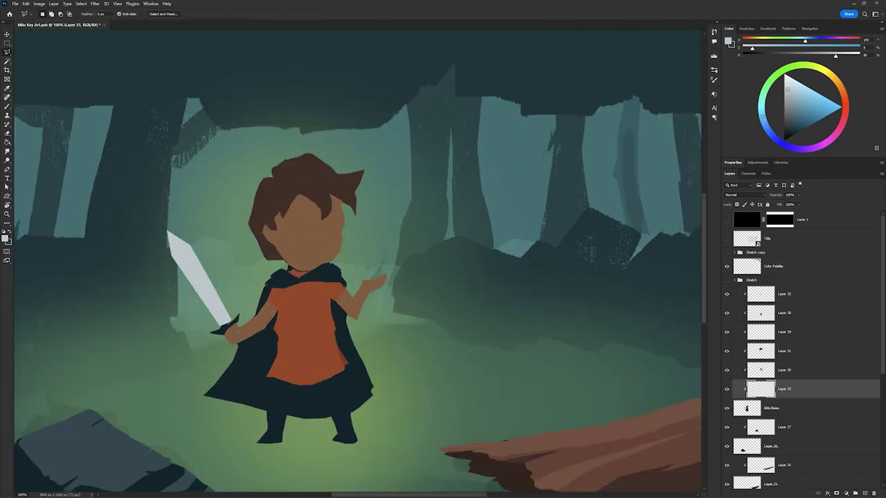
key("alt+bracketleft")
key("l")
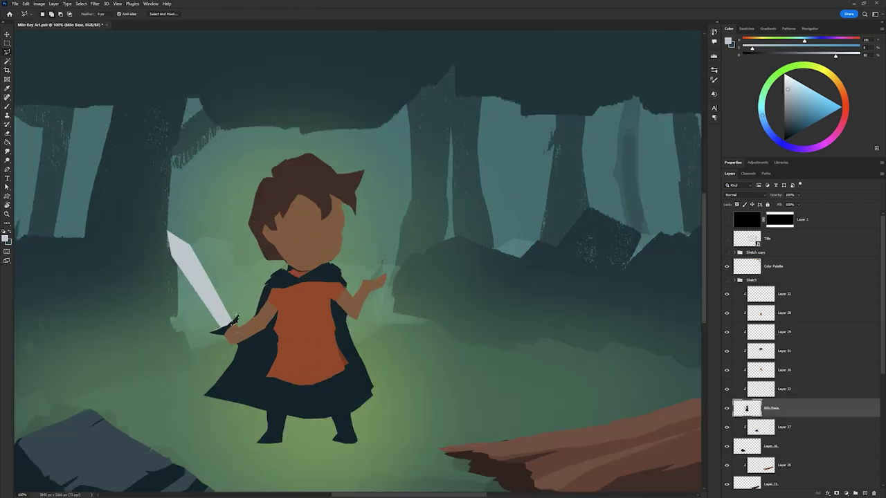
key("b")
key("alt+bracketright")
key("alt+bracketright")
key("l")
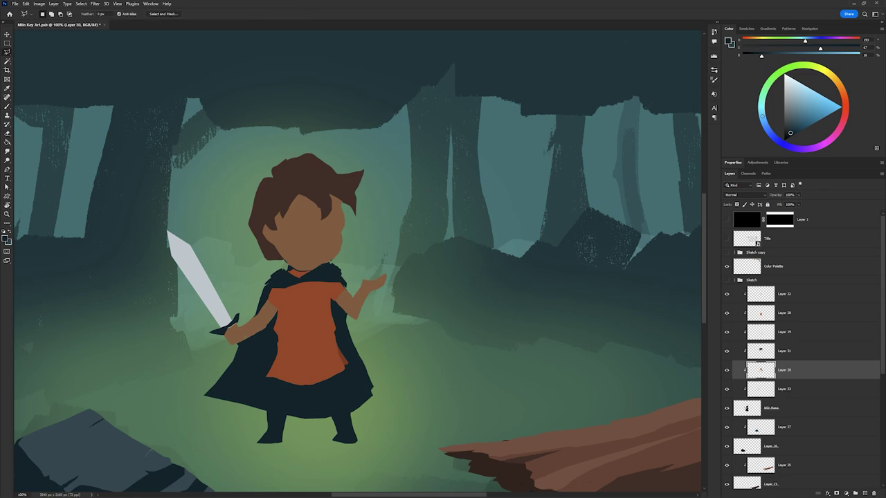
key("x")
key("alt+bracketleft")
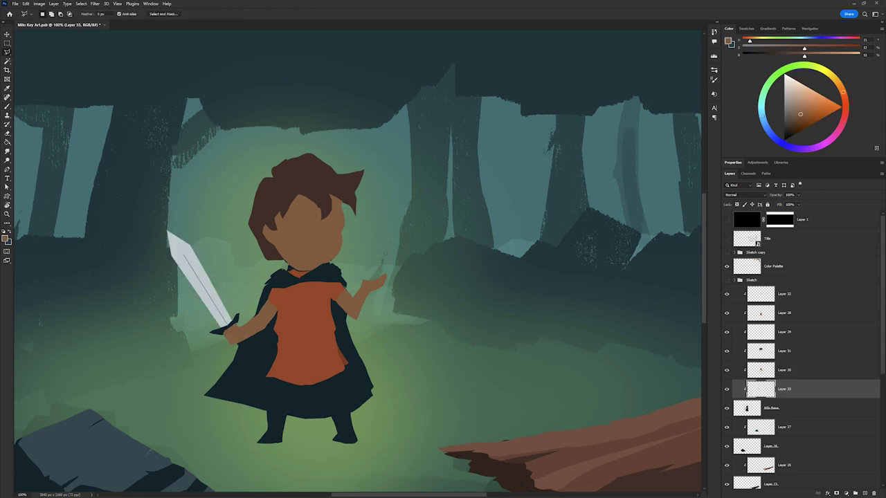
key("b")
Lighten both sword edges with pale blue-grey, then select the legs for leggings and boots
left_click(178, 258, "alt")
left_click_drag(173, 256, 223, 323)
key("l")
key("b")
left_click(201, 270, "alt")
left_click_drag(186, 244, 232, 320)
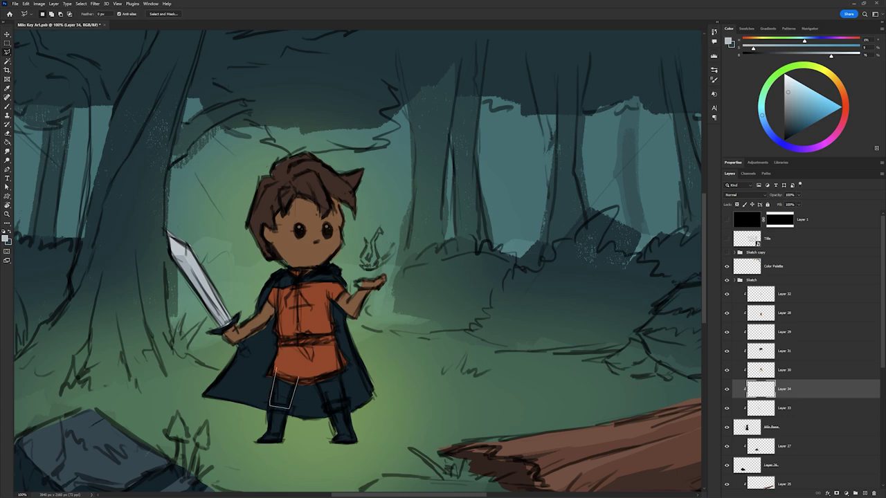
left_click_drag(315, 367, 313, 371)
key("b")
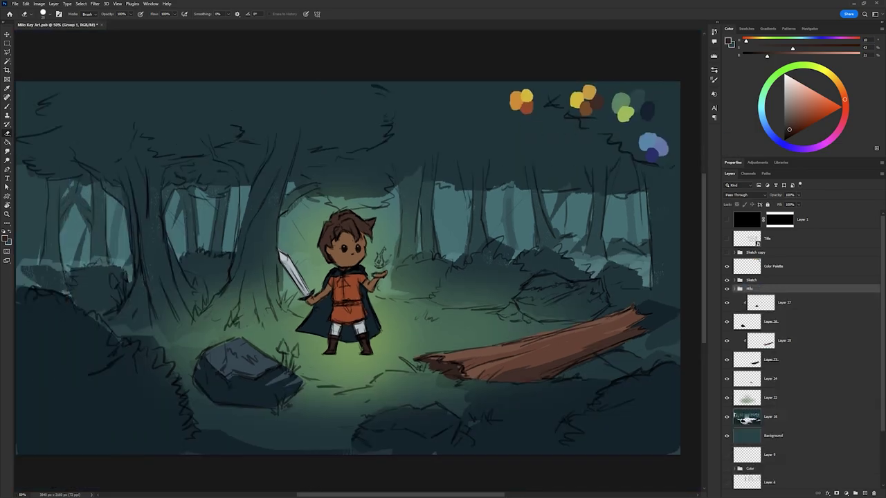
Paint a brown tree trunk left of the boy and fill a brown branch shape
key("b")
left_click_drag(247, 187, 216, 303)
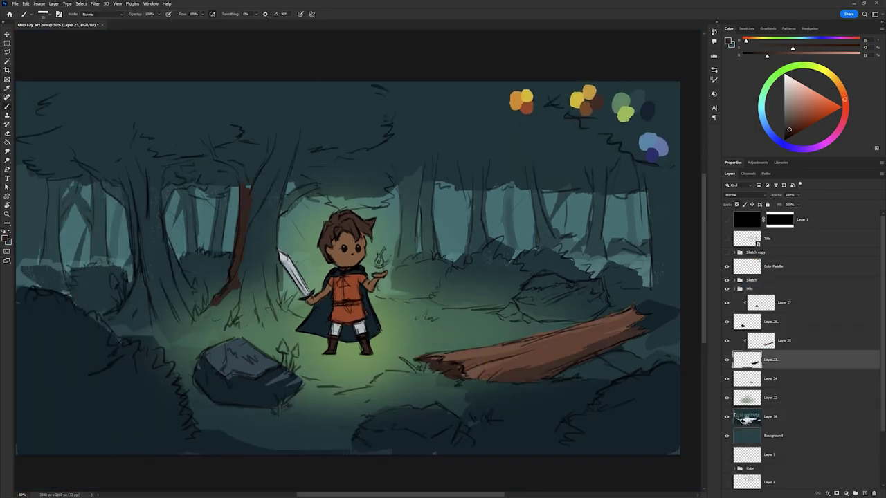
left_click_drag(252, 229, 198, 324)
left_click_drag(291, 121, 262, 250)
left_click_drag(284, 207, 280, 319)
left_click_drag(260, 235, 250, 332)
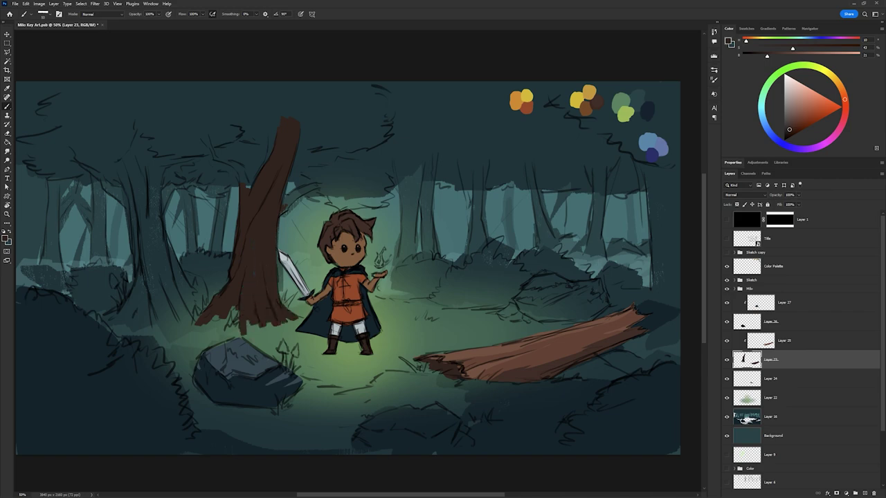
key("l")
key("alt+BackSpace")
key("ctrl+d")
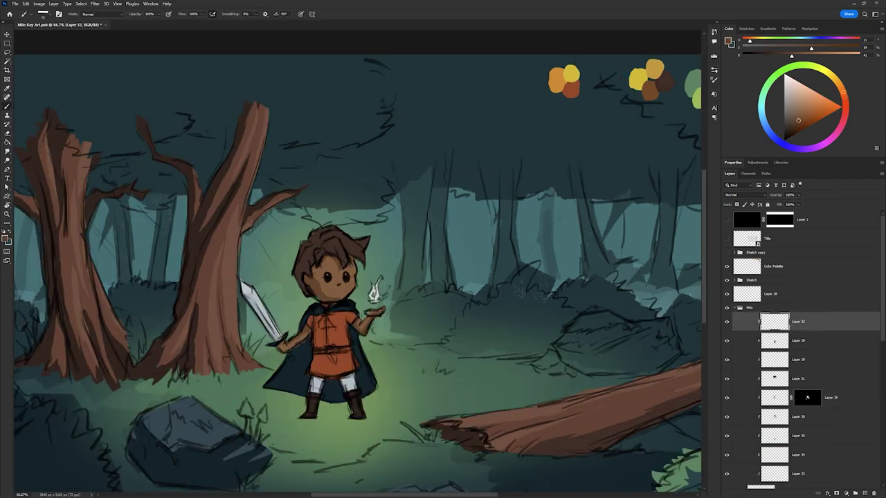
Paint two dark eye dots with small white highlights on the boy's face
key("ctrl+plus")
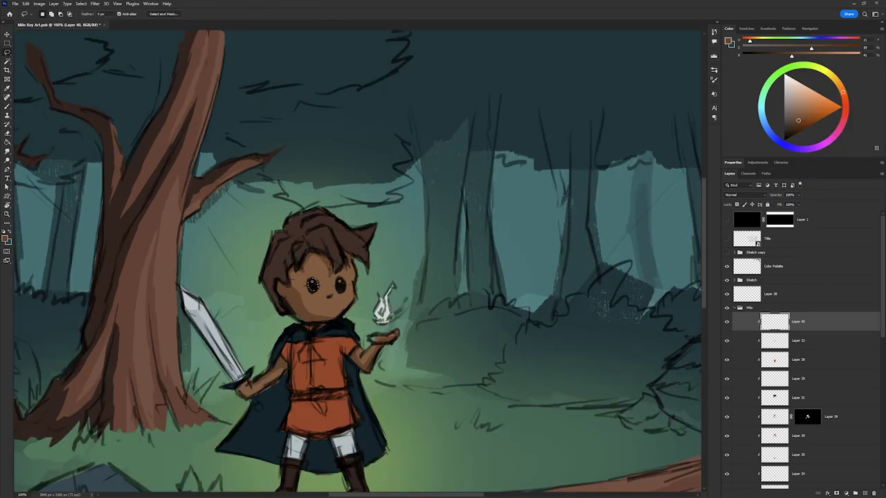
key("b")
left_click(310, 283)
left_click(339, 283)
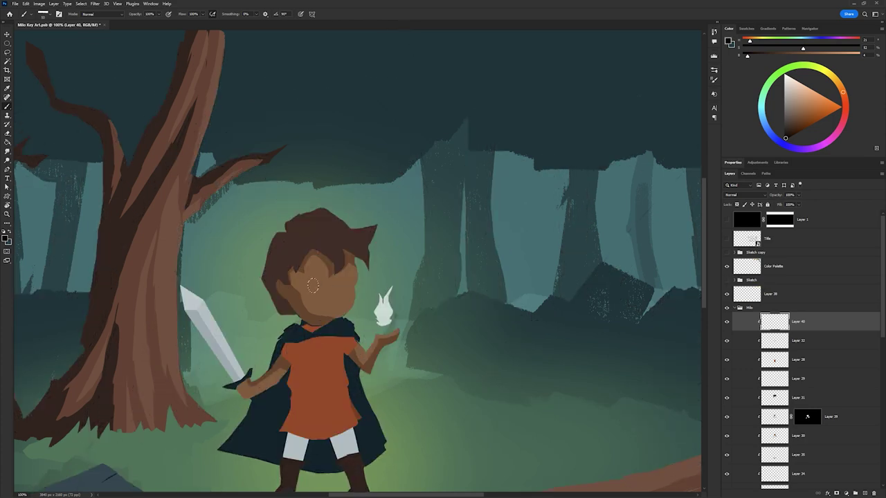
left_click(313, 285)
left_click(341, 285)
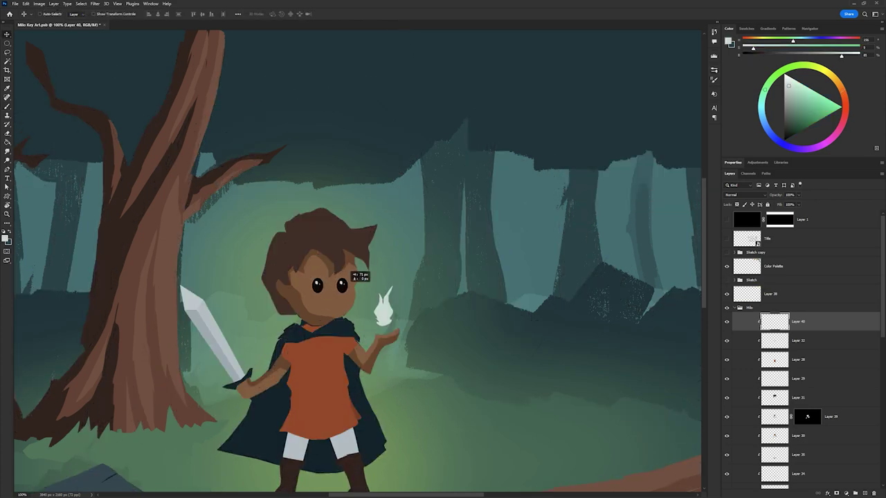
Return to the Milo Base layer and sample a brown from the face
scroll(796, 347, "down", 5)
left_click(784, 396)
key("l")
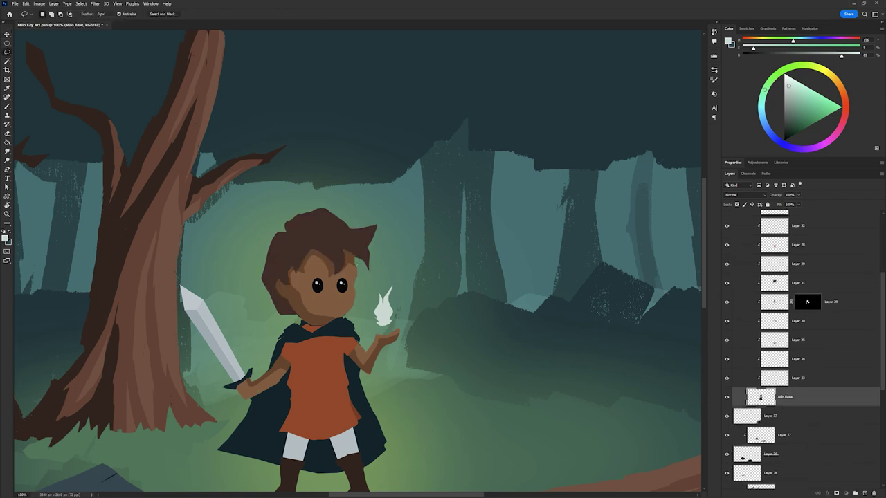
left_click(824, 302)
key("alt+bracketright")
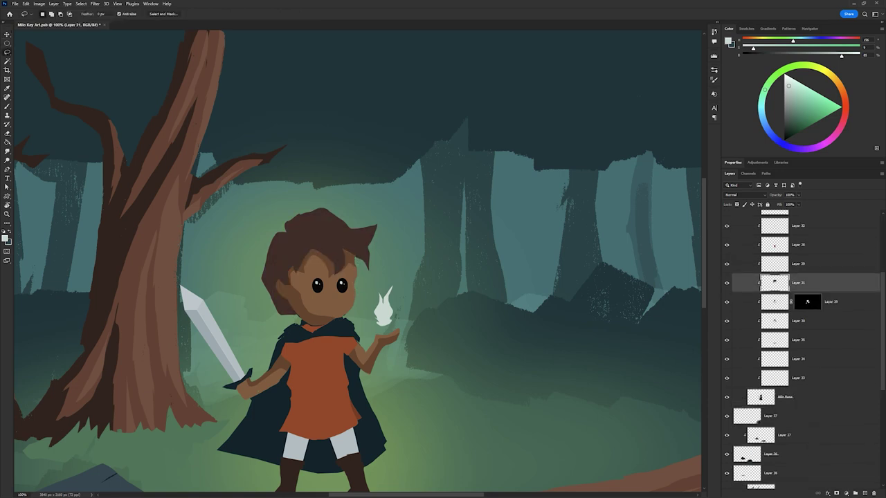
left_click(342, 315, "ctrl")
key("b")
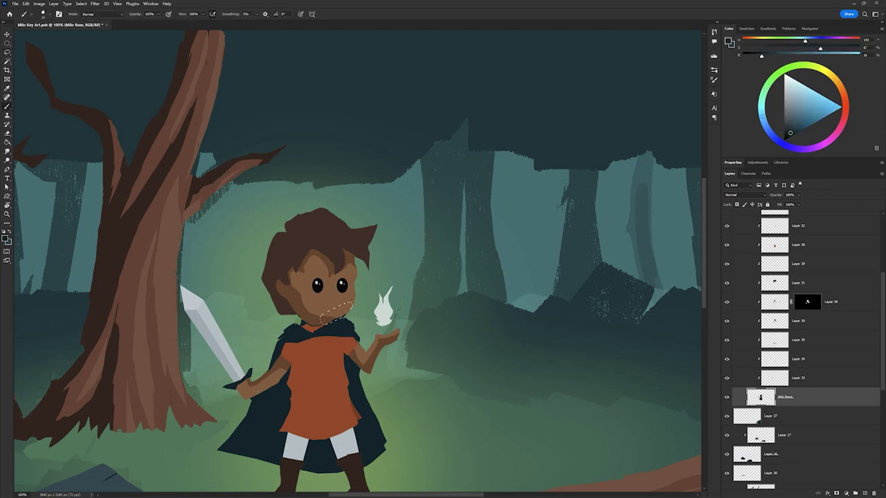
left_click(342, 315, "ctrl")
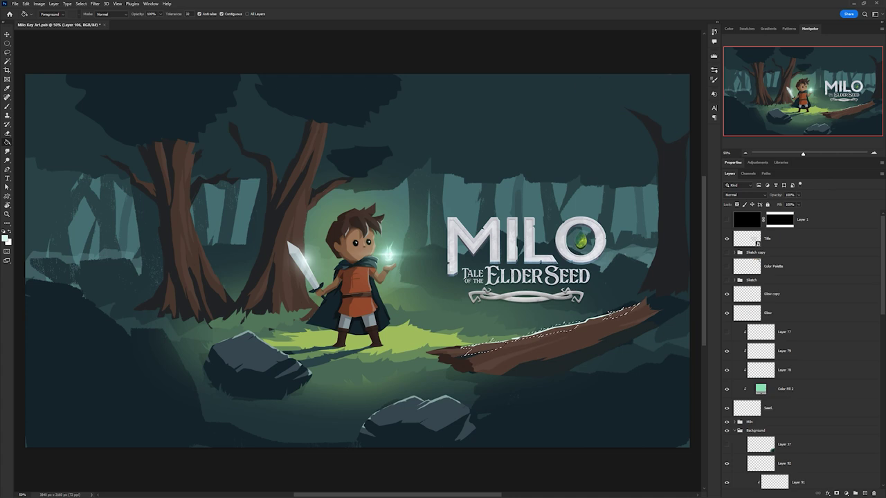
Lasso the grass along the log and brush it light green
scroll(796, 346, "down", 3)
key("l")
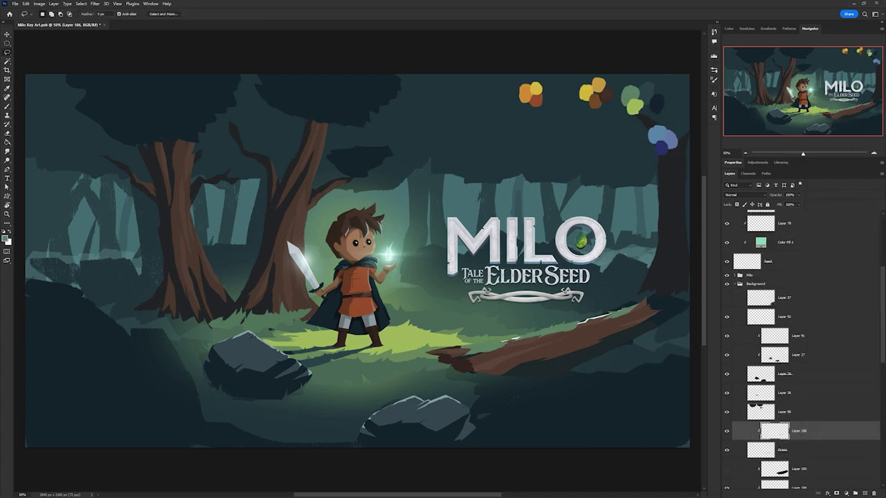
key("b")
key("alt+bracketleft")
Lasso the fallen log and add a dark Solid Color fill layer over it
key("l")
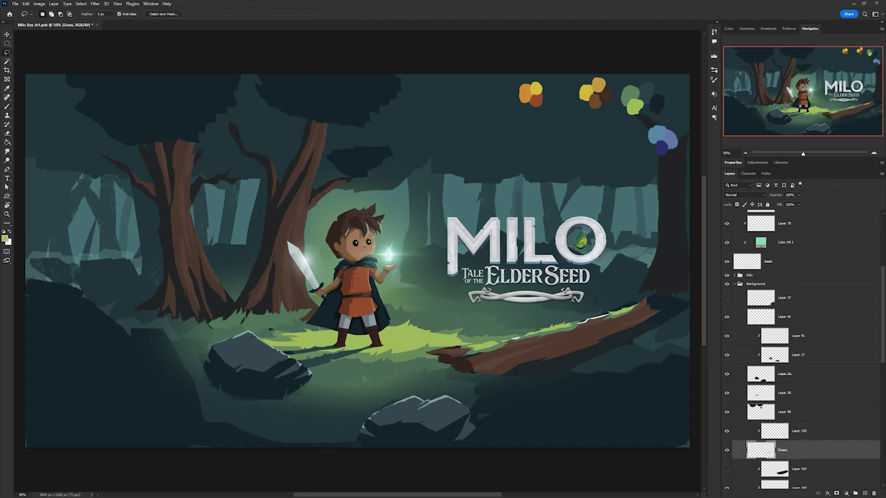
key("g")
left_click(846, 493)
left_click(846, 371)
left_click(310, 90)
Shade parts of the log with Paint Bucket fills on a clipped layer
key("ctrl+shift+alt+n")
key("ctrl+alt+g")
key("l")
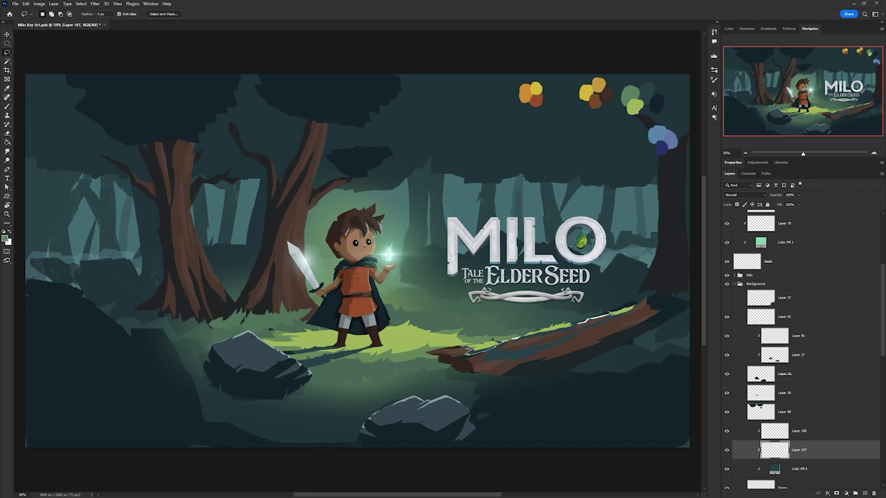
key("g")
key("ctrl+d")
key("alt+bracketright")
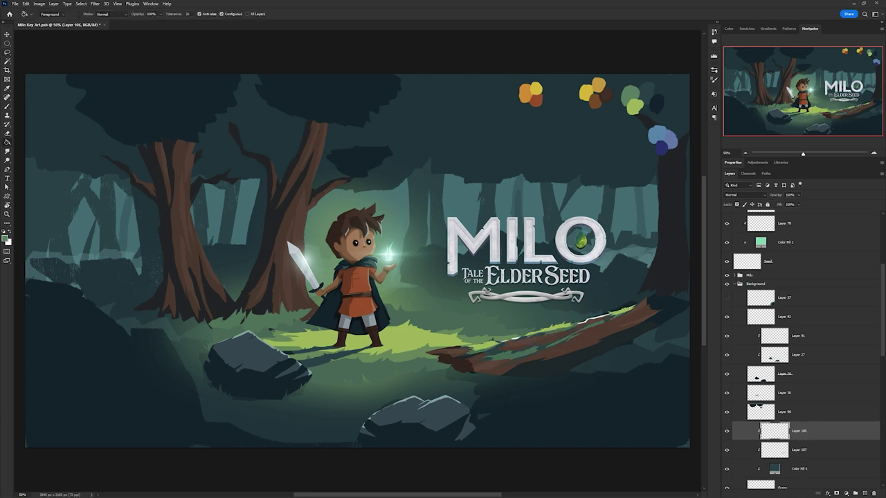
key("alt+bracketleft")
key("alt+bracketleft")
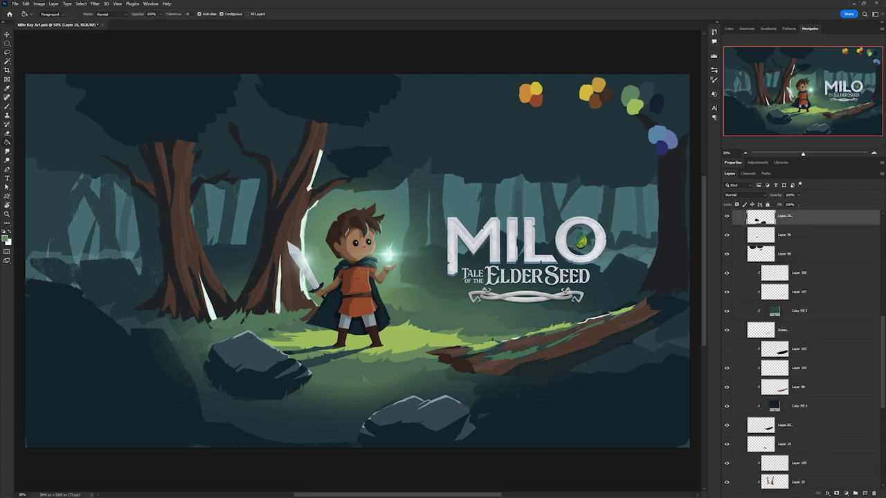
key("alt+bracketleft")
key("alt+bracketleft")
key("alt+bracketleft")
key("alt+bracketleft")
key("alt+bracketleft")
Fill a lassoed area around the tree roots on an unclipped layer above Layer 100
key("ctrl+shift+alt+n")
key("l")
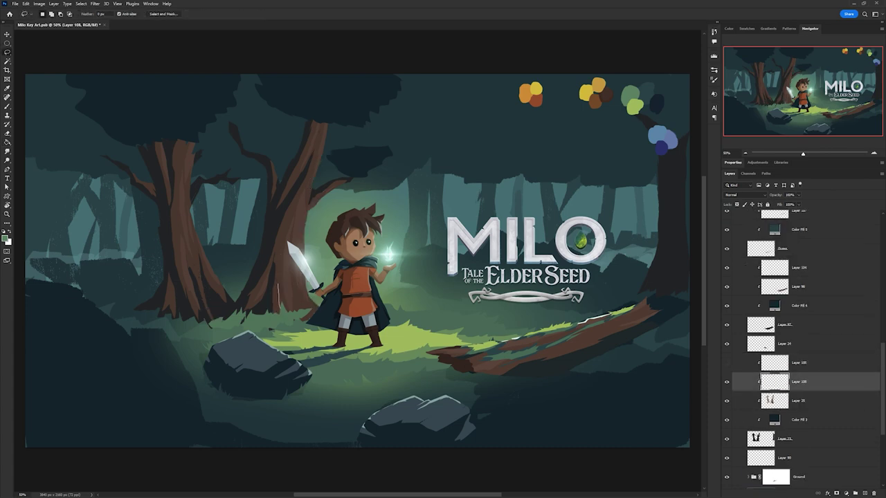
key("ctrl+alt+g")
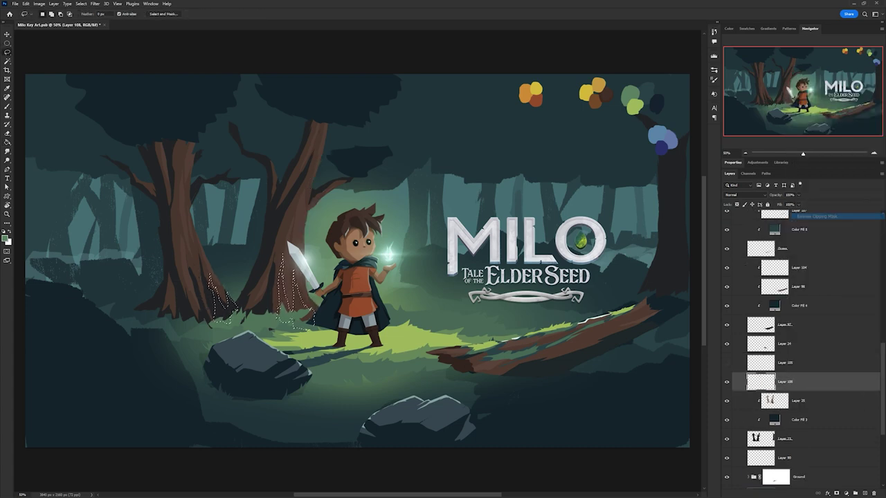
key("ctrl+bracketright")
key("g")
key("alt+BackSpace")
key("ctrl+d")
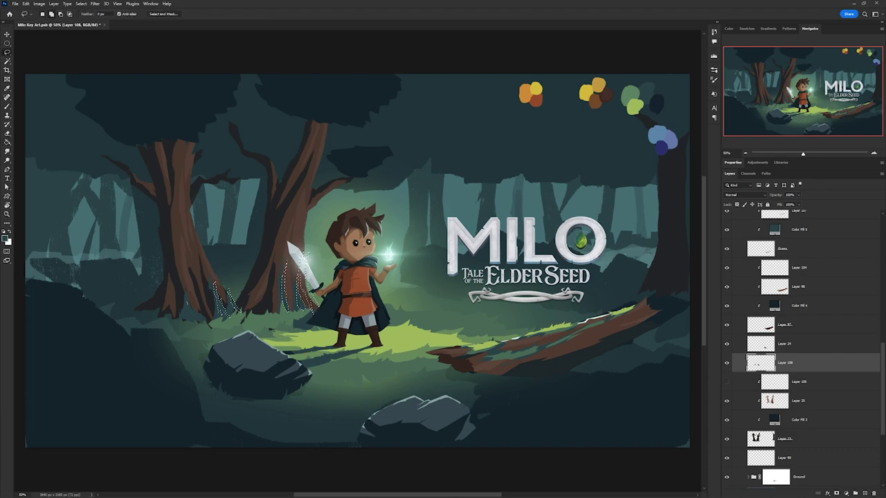
Fill lassoed grass tufts light green on new layers
key("g")
key("ctrl+shift+alt+n")
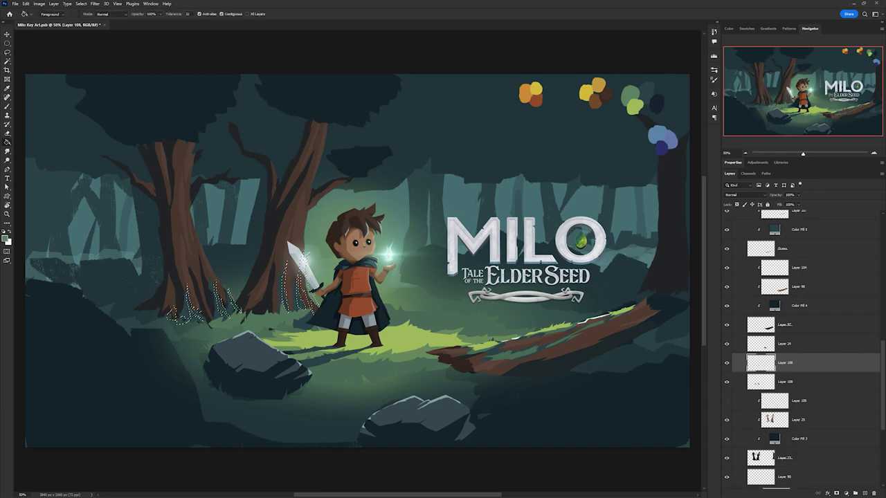
key("ctrl+shift+alt+n")
key("l")
key("alt+BackSpace")
key("ctrl+d")
key("v")
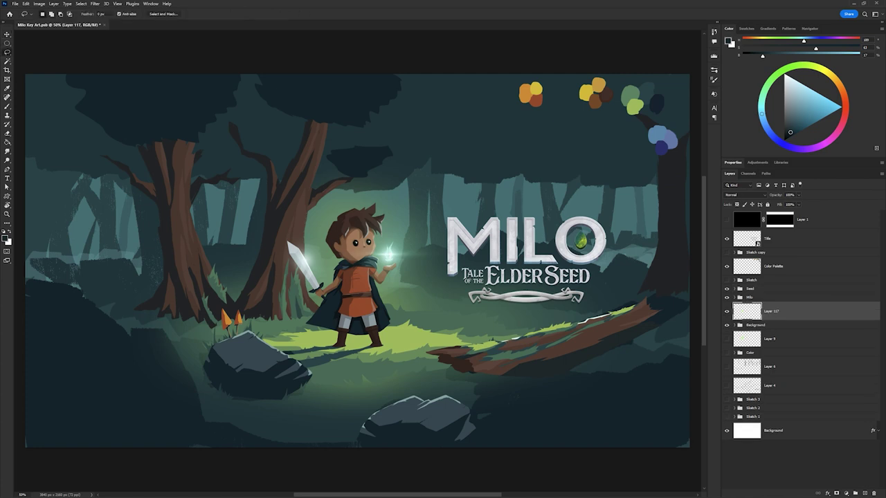
Outline a slanting light shaft and paint it with a soft yellow-green beam
left_click(500, 64)
left_click(639, 61)
double_click(387, 382)
key("b")
left_click(632, 105, "alt")
left_click_drag(485, 104, 593, 79)
key("l")
Lower the light beam layer's opacity to 79%
key("ctrl+d")
left_click(519, 76)
key("Escape")
key("7")
key("9")
Outline a second stripe beside the beam and paint it lighter
left_click(470, 70)
left_click(109, 334)
left_click(180, 332)
left_click(471, 70)
key("b")
left_click_drag(455, 70, 652, 168)
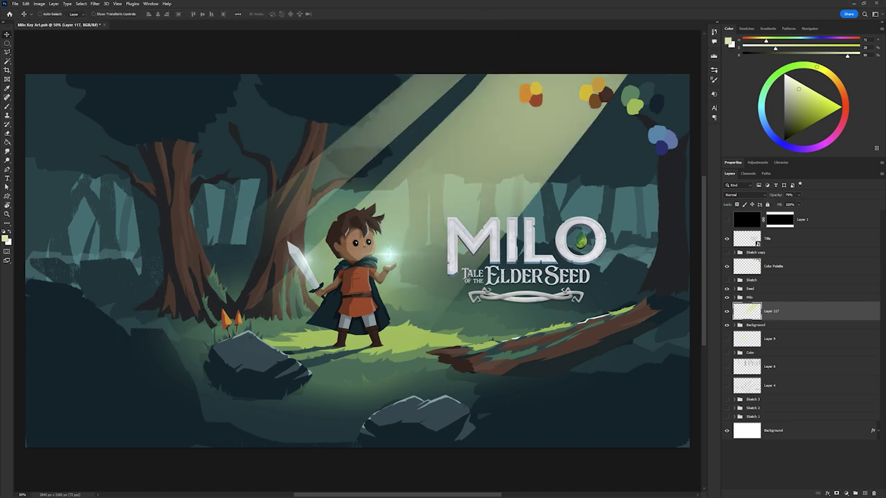
key("ctrl+j")
Fill two top-right canopy shapes with dark colour on new layers, then sample a grey-green
left_click(618, 157)
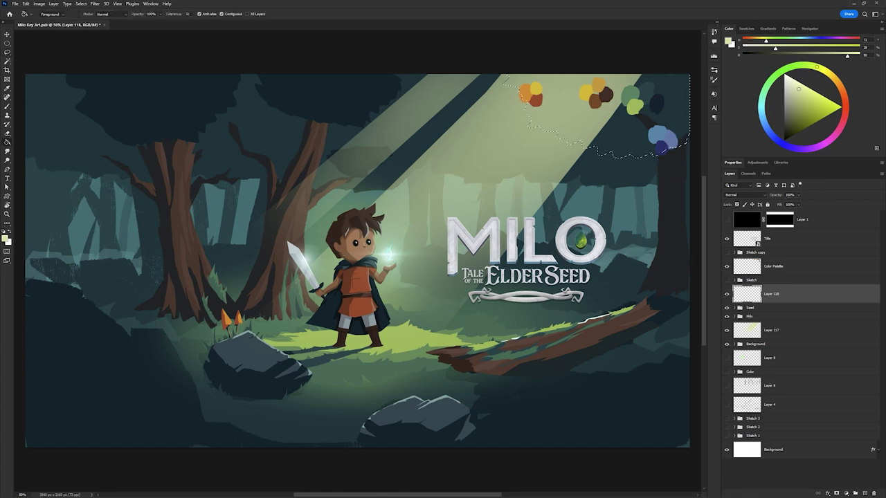
key("alt+BackSpace")
key("ctrl+shift+n")
left_click(425, 90)
left_click(489, 137)
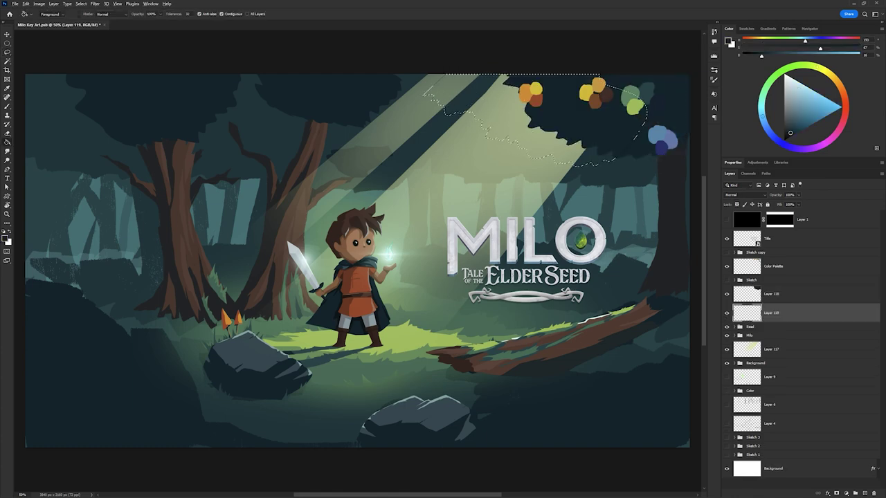
key("alt+BackSpace")
key("ctrl+d")
key("ctrl+shift+n")
key("b")
left_click(575, 190, "alt")
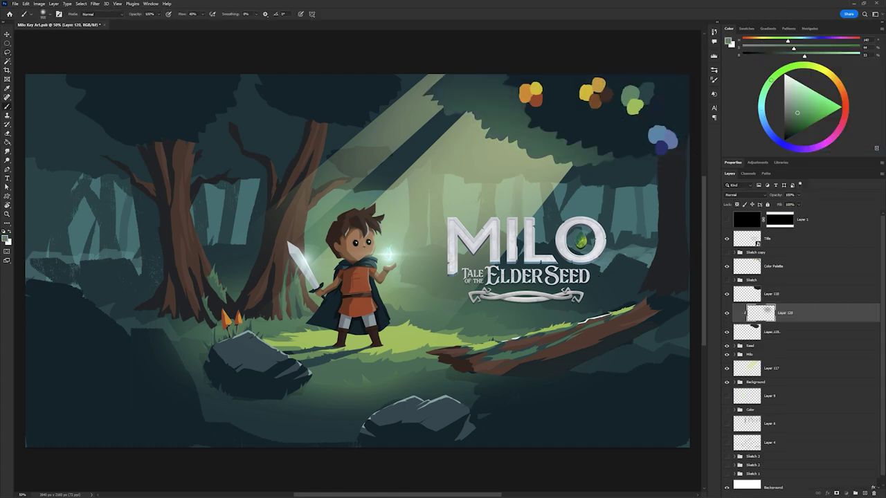
Add new canopy layers, pick teal, and choose the Hedgy Dense leafy brush
key("ctrl+shift+n")
left_click(653, 138, "alt")
key("v")
key("ctrl+shift+n")
key("b")
key("F5")
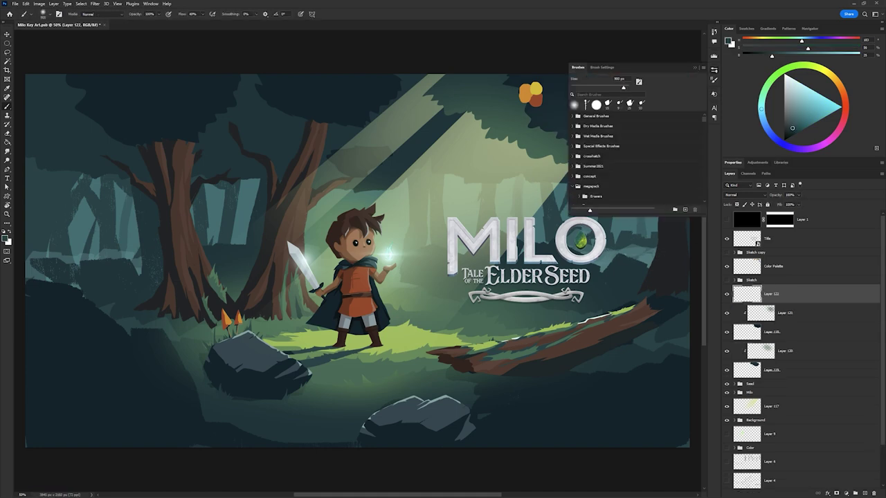
scroll(630, 160, "up", 5)
key("F5")
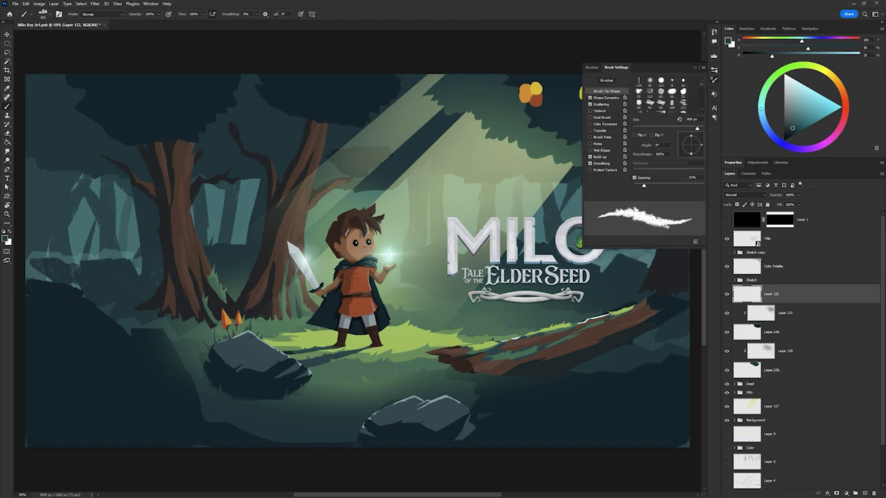
key("F5")
With the view rotated, paint dark leafy shapes along the canopy and clip a green-teal layer above
left_click_drag(484, 238, 254, 316)
left_click(349, 311, "alt")
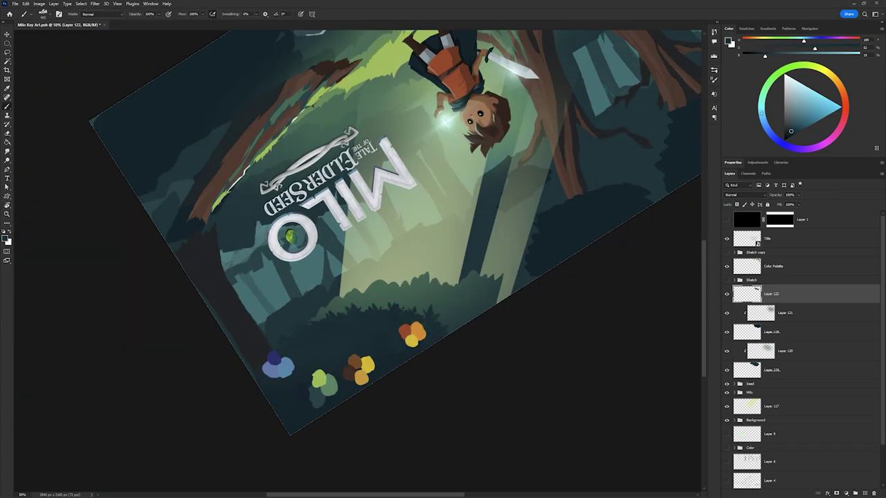
key("ctrl+shift+alt+n")
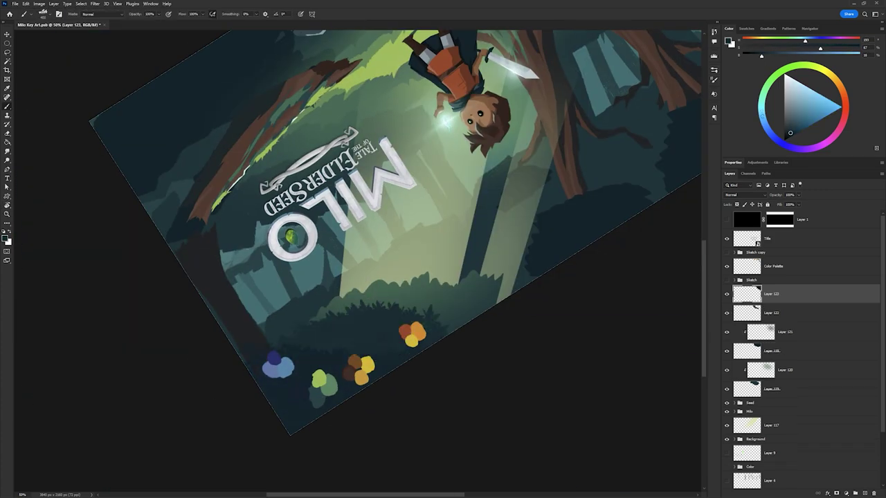
key("ctrl+shift+alt+n")
left_click_drag(346, 294, 457, 277)
key("ctrl+shift+alt+n")
key("ctrl+alt+g")
left_click(441, 284, "alt")
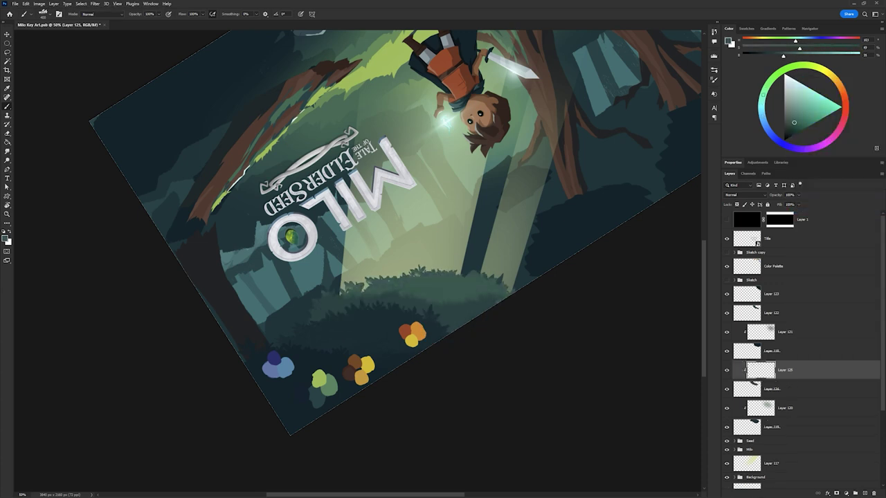
Rotate the view upside down again and add a new layer clipped to Layer 122
key("r")
key("Escape")
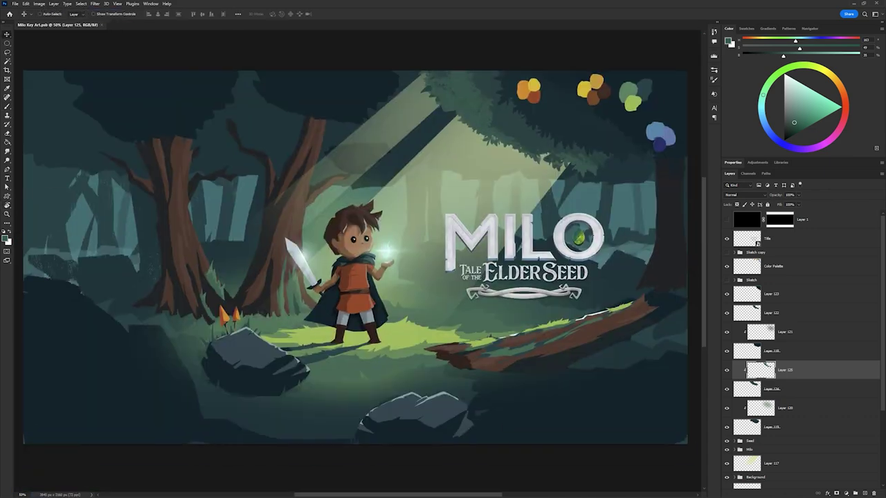
left_click_drag(485, 207, 228, 318)
key("b")
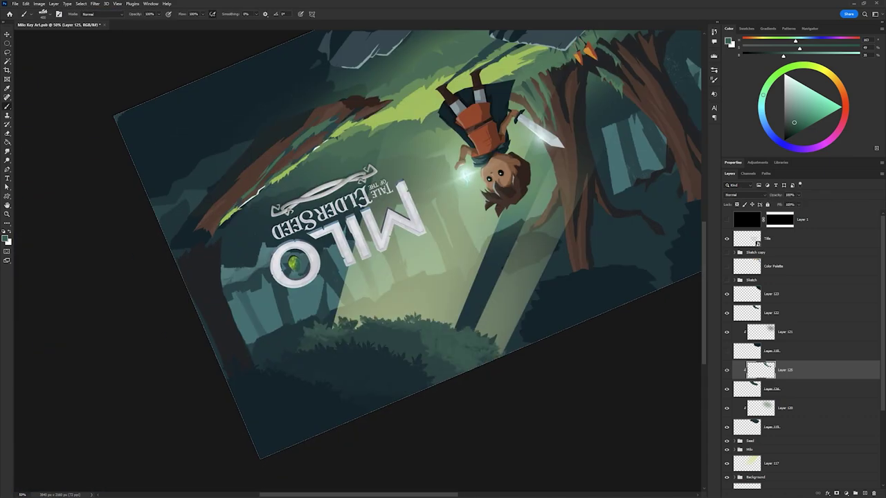
key("alt+bracketright")
key("alt+bracketright")
key("alt+bracketright")
key("ctrl+shift+alt+n")
key("ctrl+alt+g")
Paint dark sampled shading along the canopy edge, then reset the view upright
left_click(356, 359, "alt")
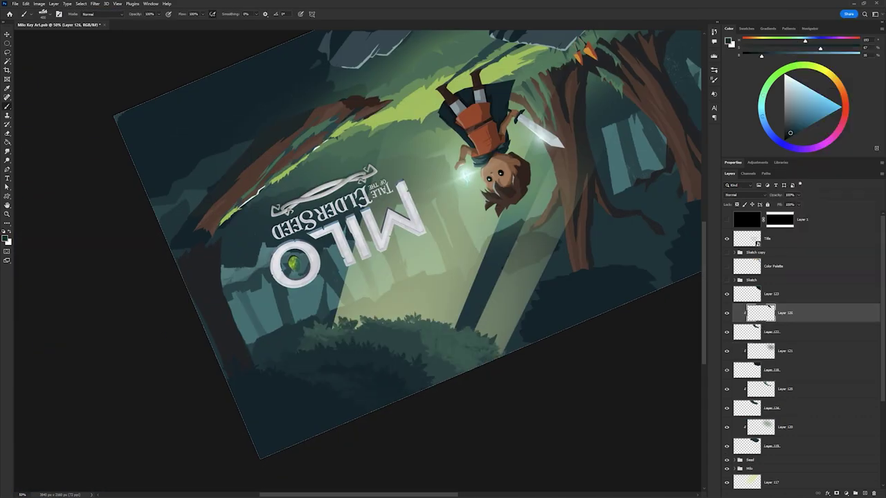
left_click(298, 418, "alt")
key("ctrl+shift+alt+n")
left_click_drag(340, 422, 235, 401)
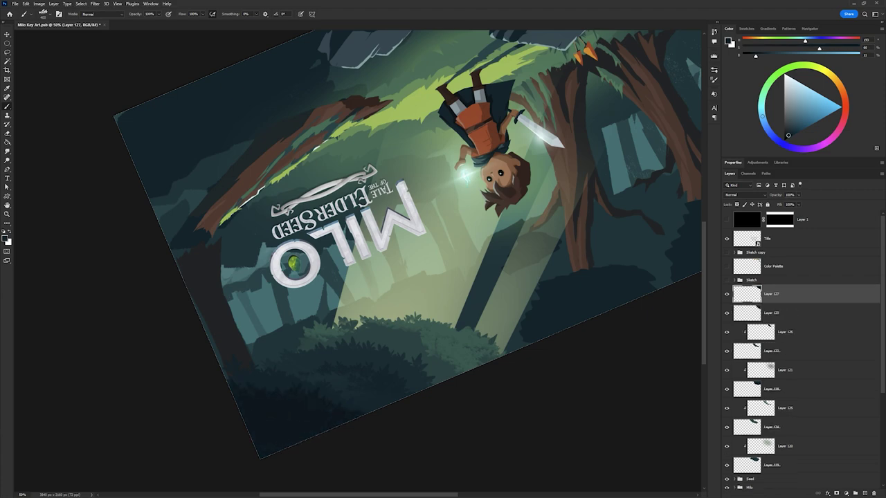
key("Escape")
key("ctrl+shift+alt+n")
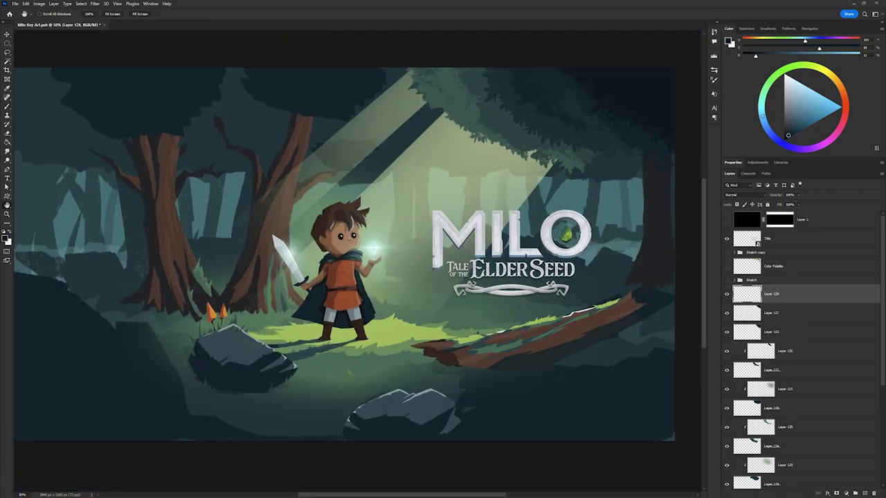
Start a freehand outline along the log on Layer 127, then abandon it and browse brush presets
key("alt+bracketleft")
key("l")
scroll(796, 346, "down", 3)
left_click(771, 407)
left_click_drag(676, 356, 612, 346)
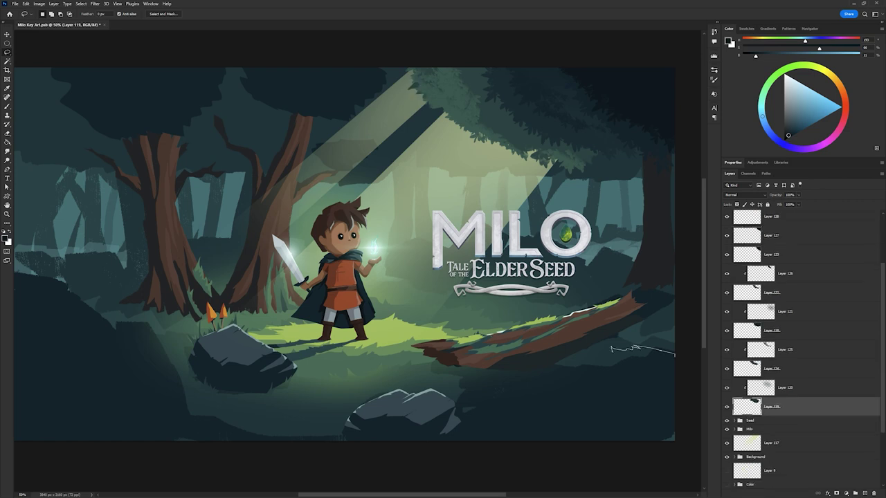
key("alt+bracketright")
key("b")
right_click(568, 66)
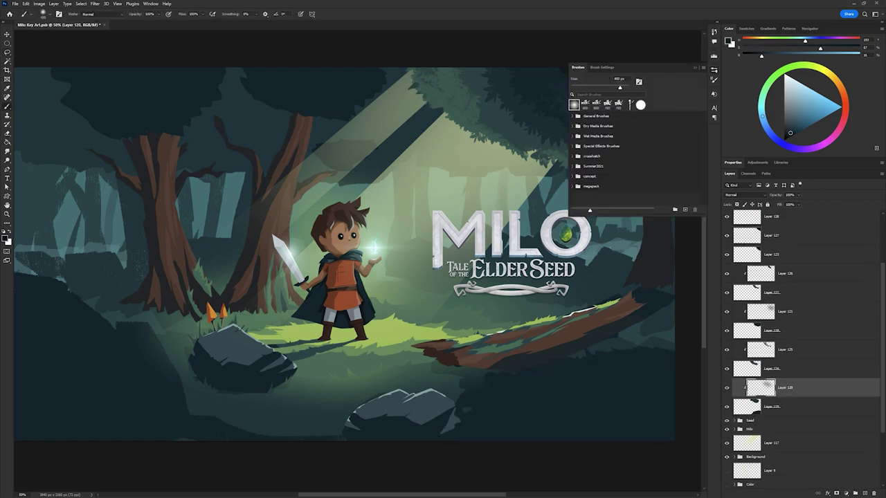
key("Escape")
On Layer 119, lasso the lower-left foliage area and fill it with colour
left_click(633, 130, "alt")
key("alt+bracketleft")
key("l")
left_click_drag(14, 288, 177, 318)
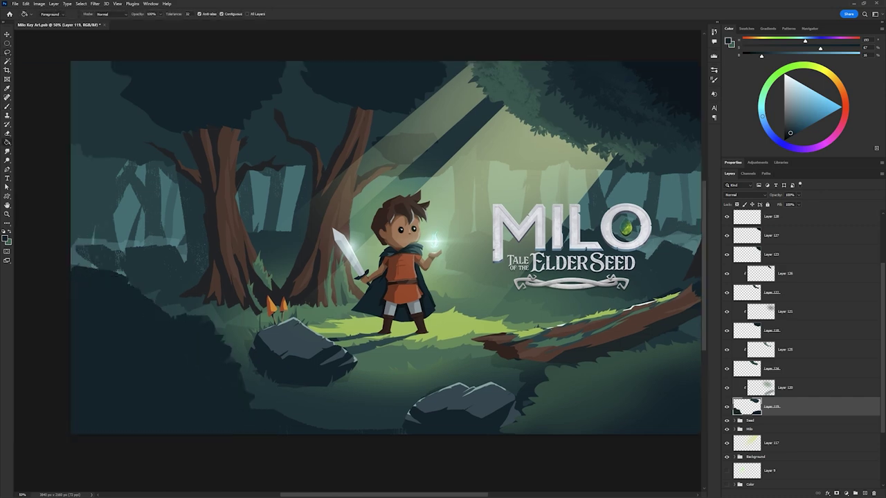
key("alt+bracketright")
key("b")
key("Delete")
key("ctrl+d")
key("alt+bracketright")
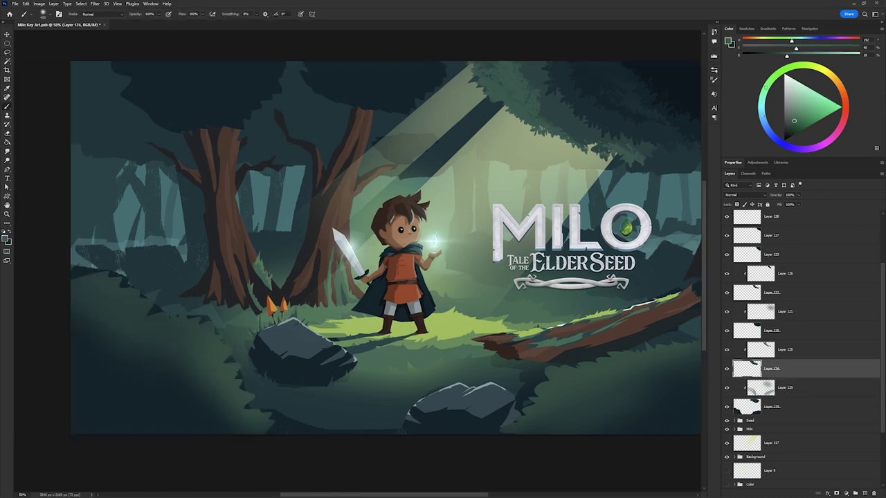
Sample a dark teal and choose a brush preset, rotating the view and then resetting it
left_click_drag(416, 242, 336, 225)
left_click(715, 70)
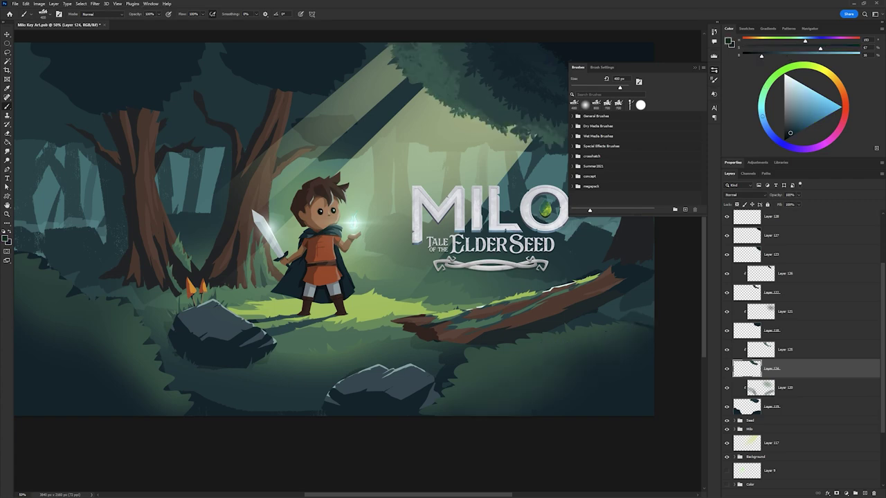
left_click(488, 368, "alt")
mouse_move(416, 173)
left_mouse_down()
mouse_move(242, 208)
mouse_move(207, 311)
left_mouse_up()
key("Escape")
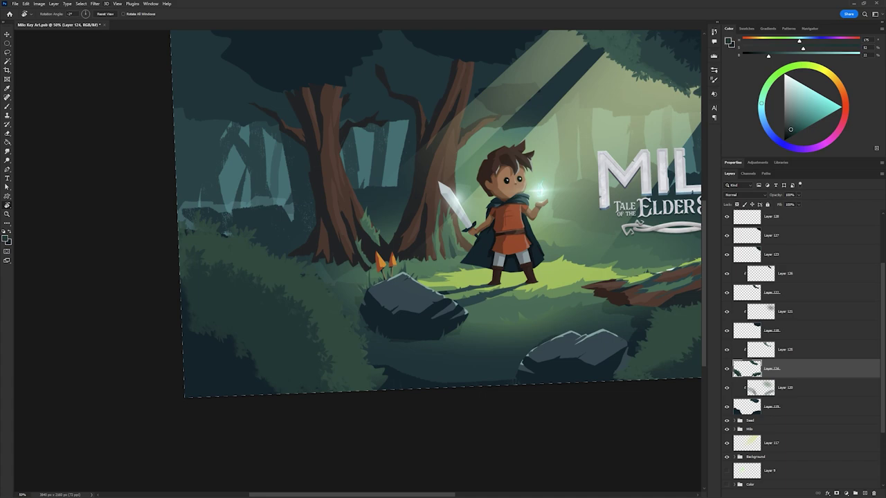
key("ctrl+0")
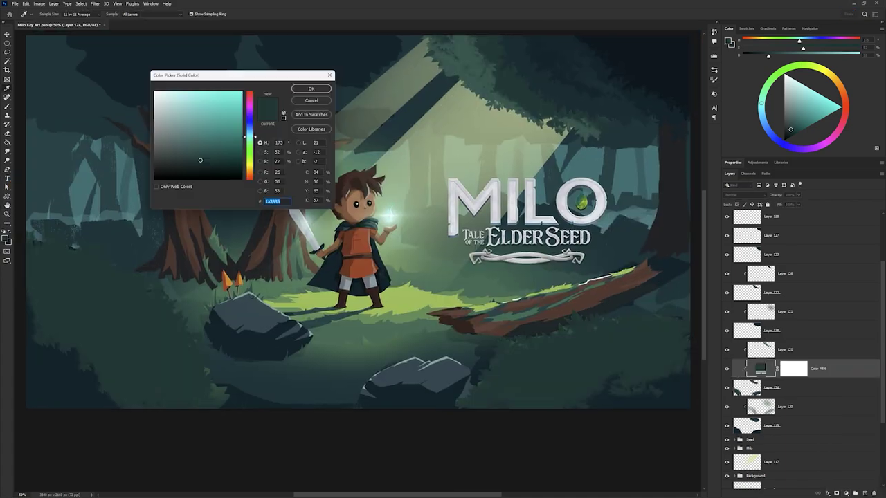
Confirm the dark Color Fill and give Layer 124 an Inner Shadow rim light
key("Return")
key("b")
left_click(504, 395, "alt")
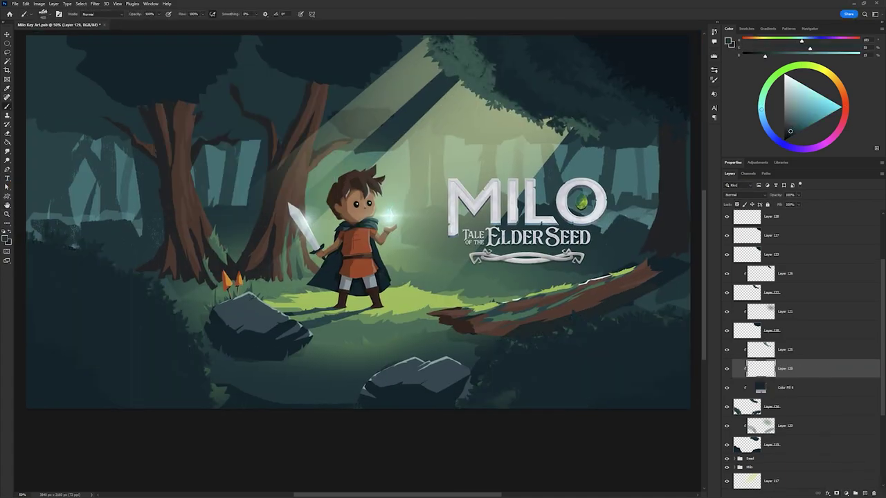
double_click(817, 406)
left_click(549, 230)
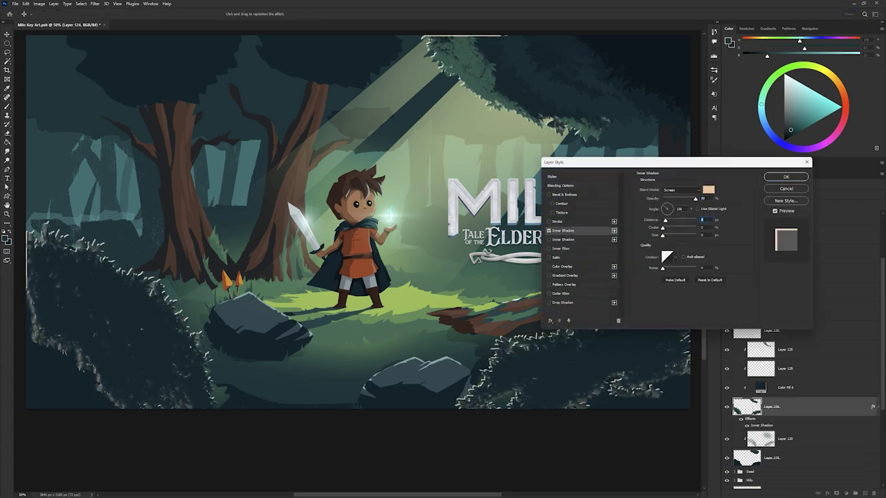
key("Return")
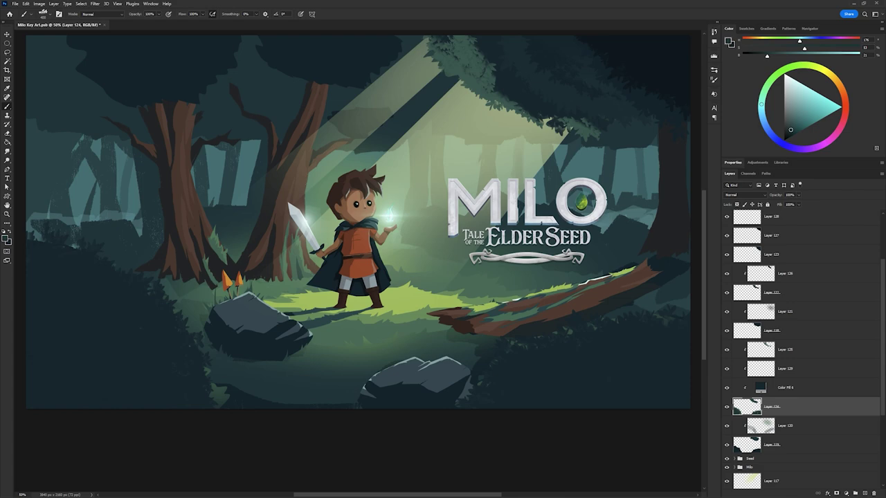
Paint lighter foliage strokes on Layer 129 and dark foliage at bottom right on Layer 118
left_click(785, 368)
left_click_drag(505, 350, 654, 319)
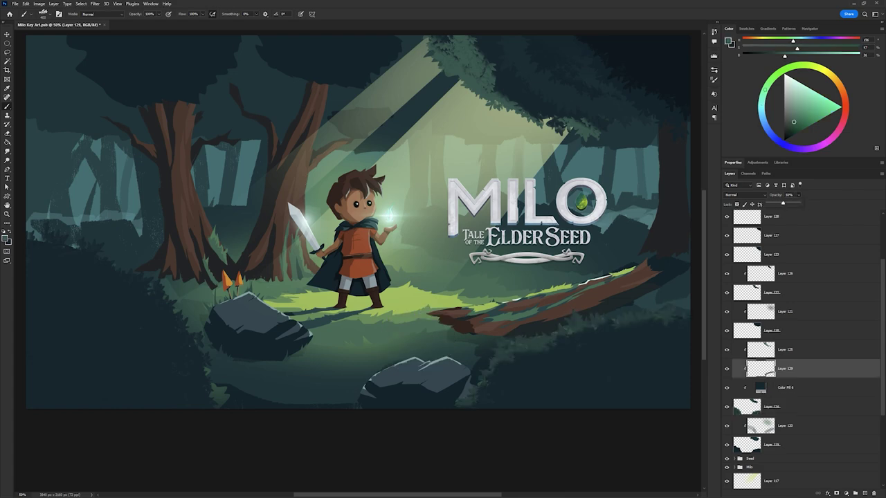
key("alt+bracketright")
key("alt+bracketright")
left_click_drag(685, 388, 512, 387)
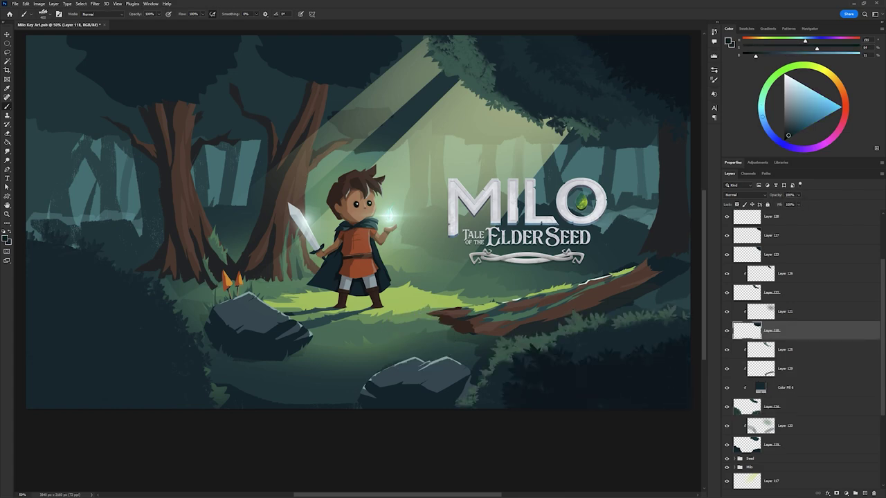
Paint dark foliage into both bottom corners and lower Layer 129 to 59% opacity
left_click_drag(686, 304, 581, 353)
left_click_drag(41, 277, 208, 395)
left_click_drag(159, 346, 283, 402)
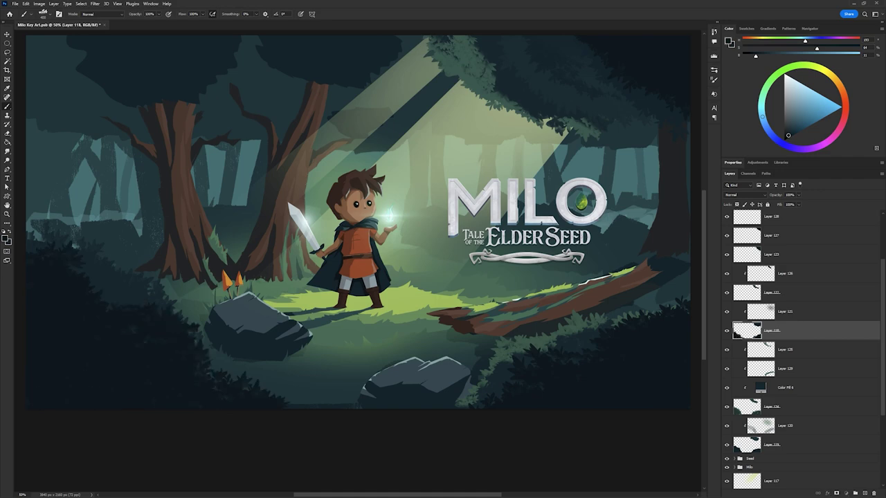
key("alt+bracketleft")
key("alt+bracketleft")
key("x")
key("v")
Add Layer 130 in the Background group and shade the ground strip with a #224742 Solid Color fill
key("alt+bracketleft")
key("alt+bracketleft")
key("alt+bracketleft")
key("ctrl+shift+alt+n")
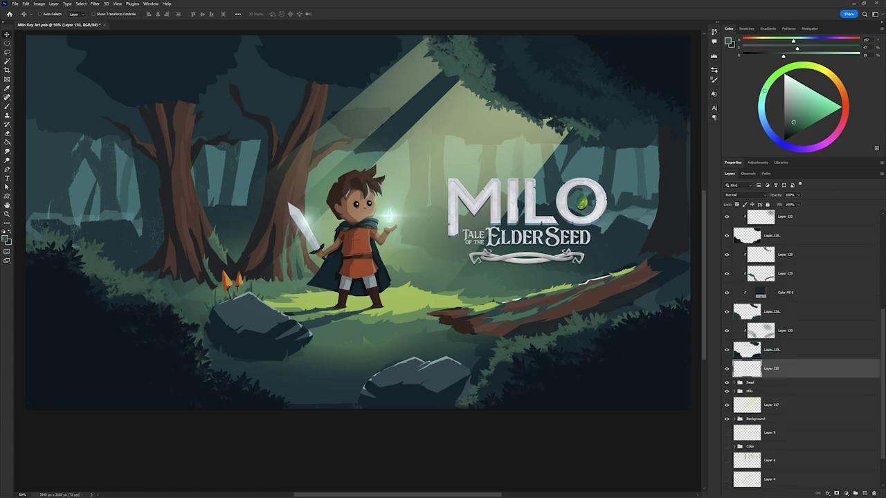
left_click_drag(353, 380, 201, 407)
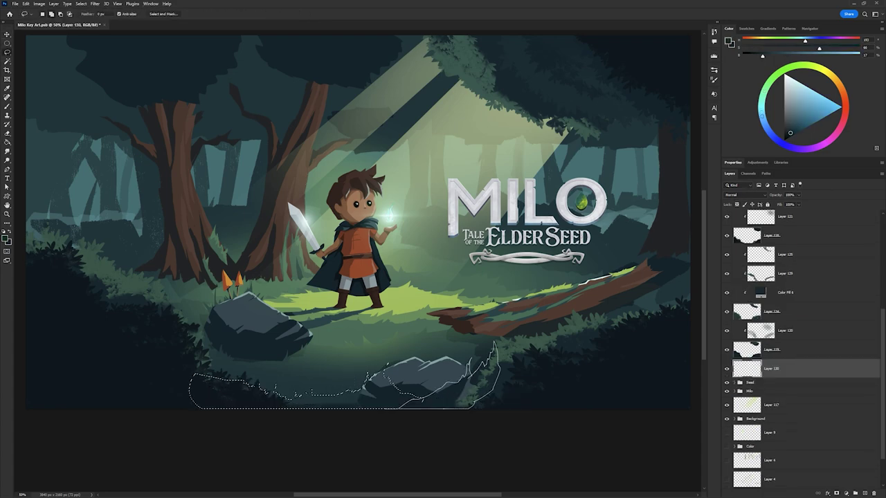
key("ctrl+d")
key("ctrl+bracketleft")
key("ctrl+bracketleft")
key("ctrl+bracketleft")
key("ctrl+bracketleft")
key("ctrl+bracketleft")
key("v")
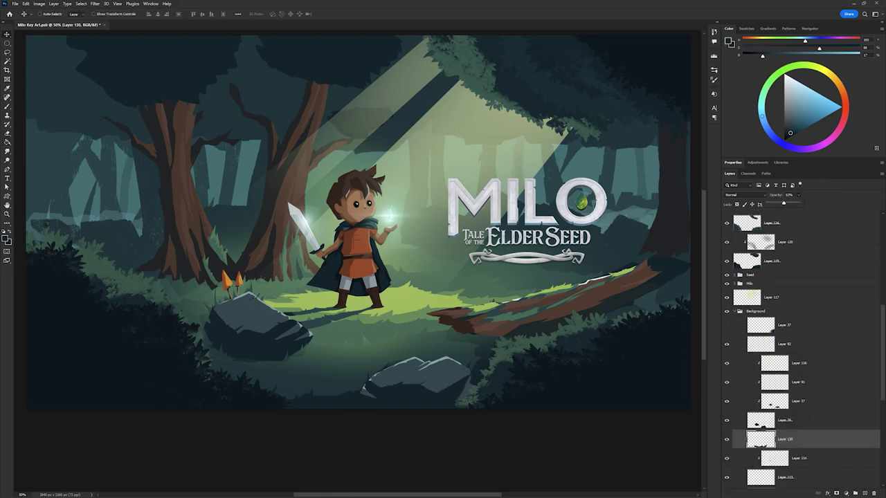
left_click(845, 372)
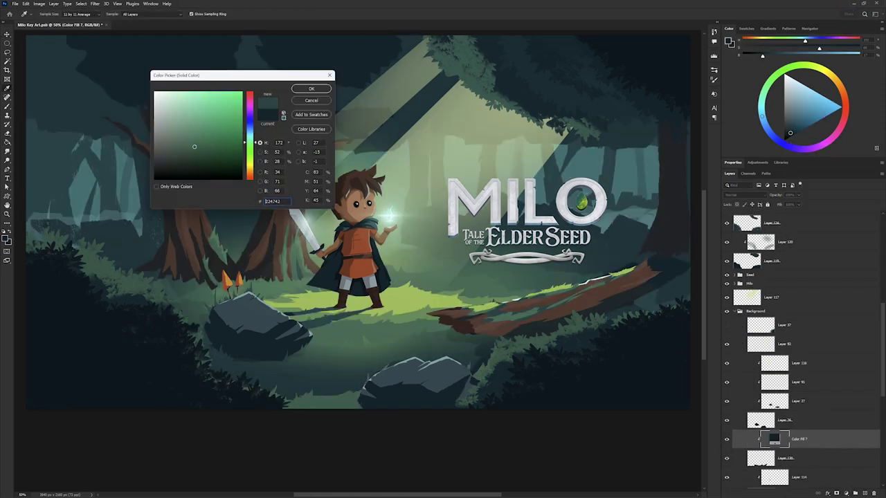
key("Return")
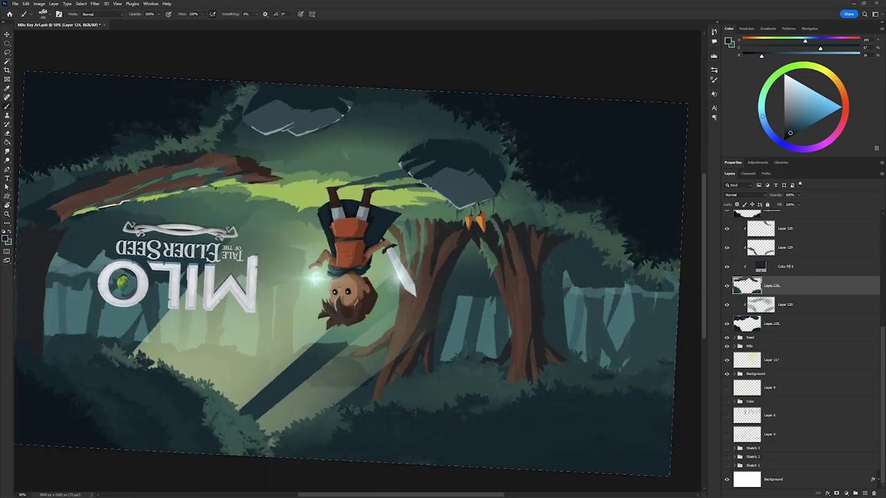
key("v")
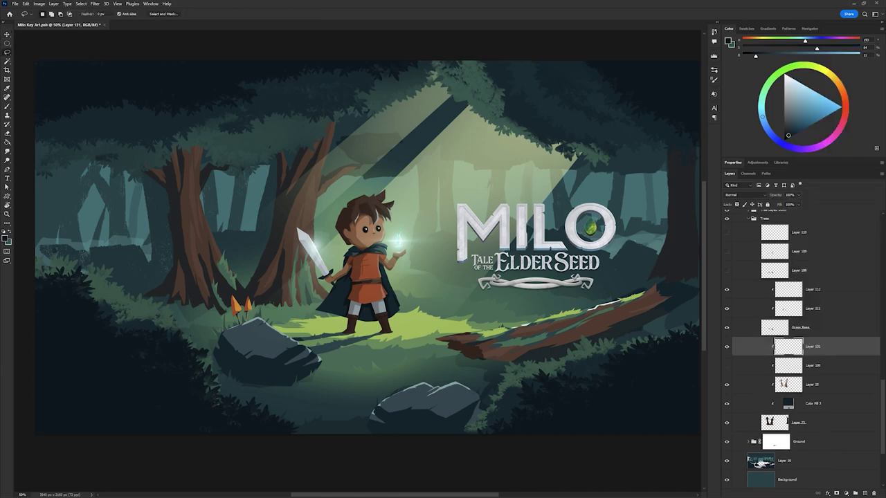
Lasso and fill faint background tree shapes on Layer 131 at 60% opacity
left_click_drag(205, 156, 184, 106)
left_click_drag(305, 179, 353, 111)
key("alt+BackSpace")
key("6")
key("ctrl+d")
key("v")
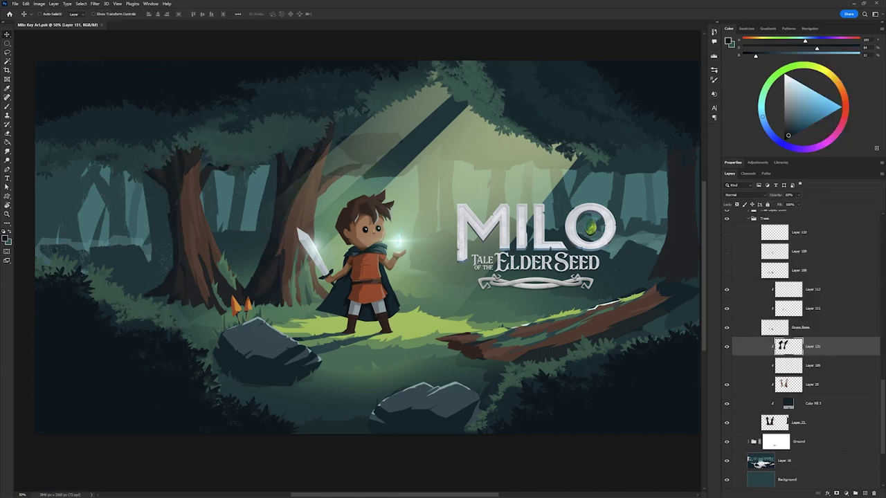
Add a new painting layer clipped to Layer 36 and sample colours from the painting
key("b")
left_click(469, 370, "alt")
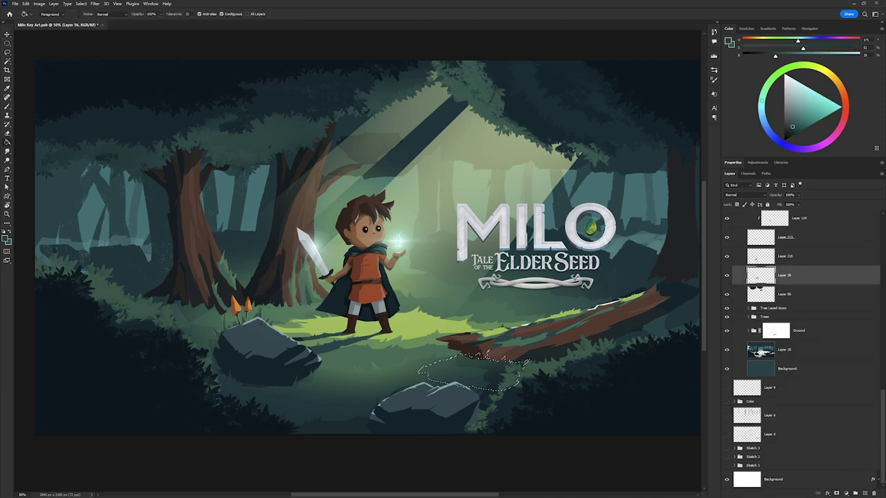
key("ctrl+shift+n")
key("Return")
left_click(421, 380, "alt")
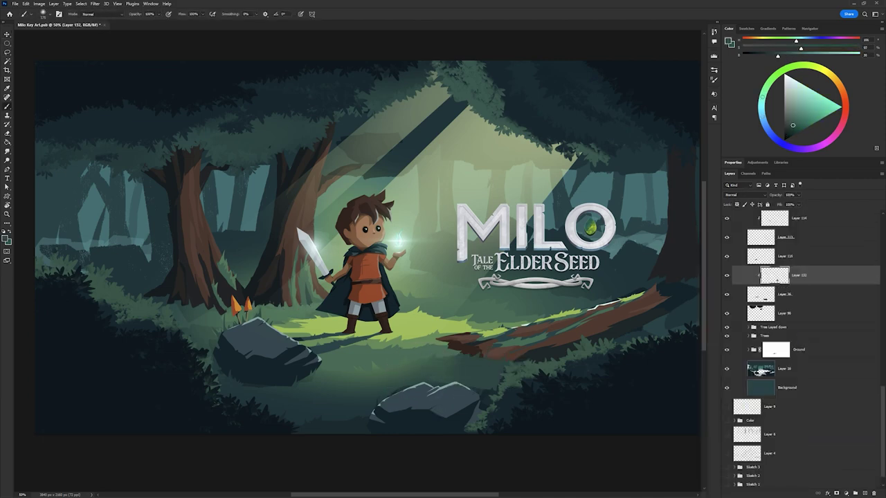
Outline the area around the front rock on a new layer and paint a darker stroke inside
key("ctrl+alt+shift+n")
key("l")
left_click_drag(427, 372, 362, 388)
left_click_drag(192, 390, 505, 388)
key("b")
left_click(423, 387, "alt")
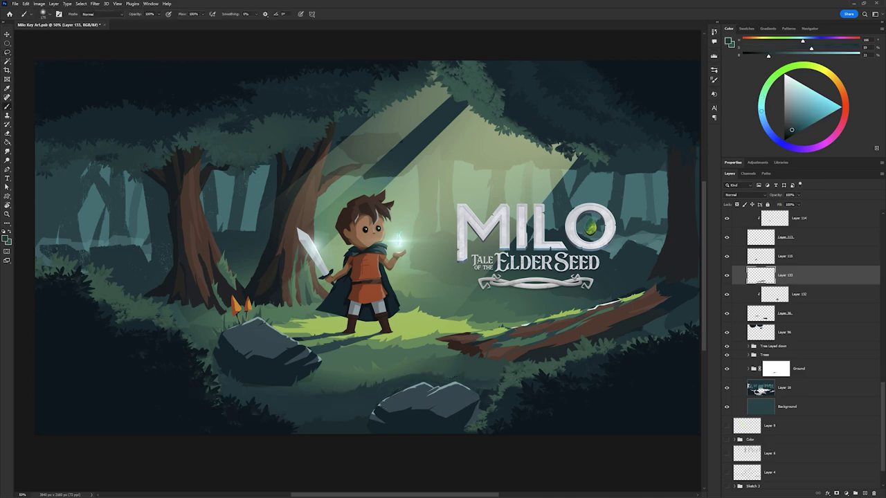
Add a layer just above Layer 96 and fill the small mushroom shape with a very dark colour
key("ctrl+shift+alt+n")
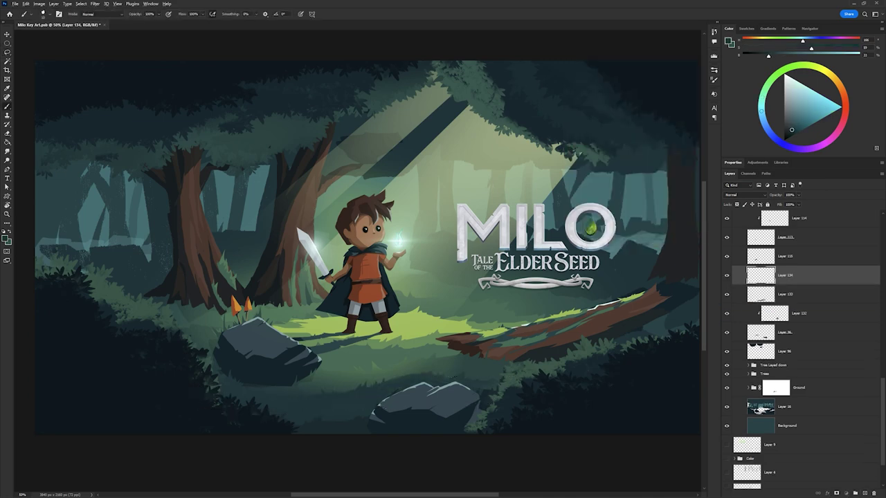
key("ctrl+bracketleft")
key("ctrl+bracketleft")
key("ctrl+bracketleft")
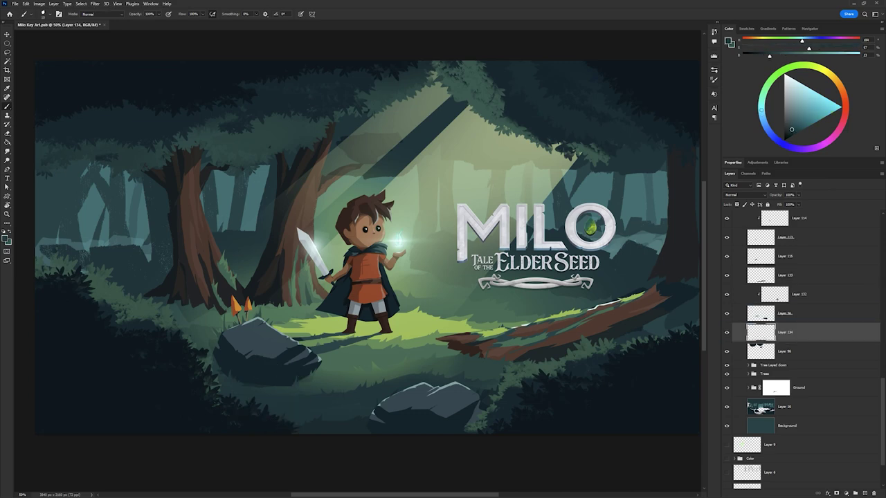
scroll(803, 346, "up", 5)
key("v")
key("alt+bracketleft")
key("l")
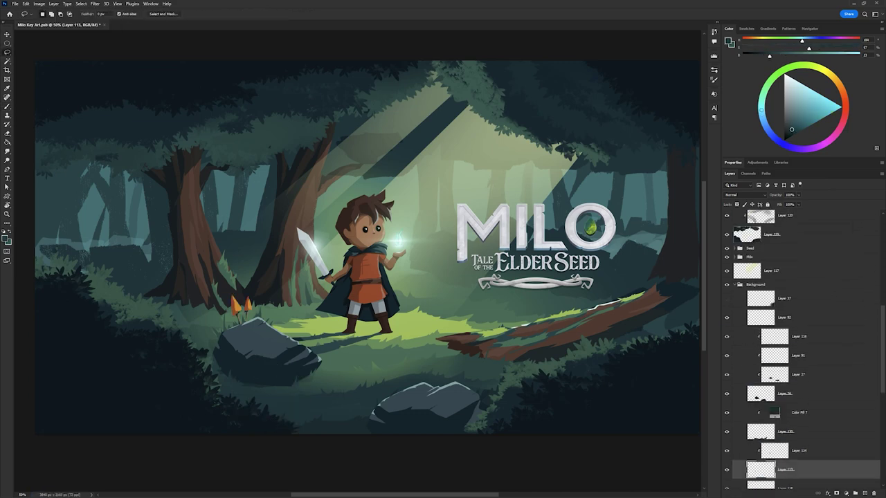
left_click(585, 304, "alt")
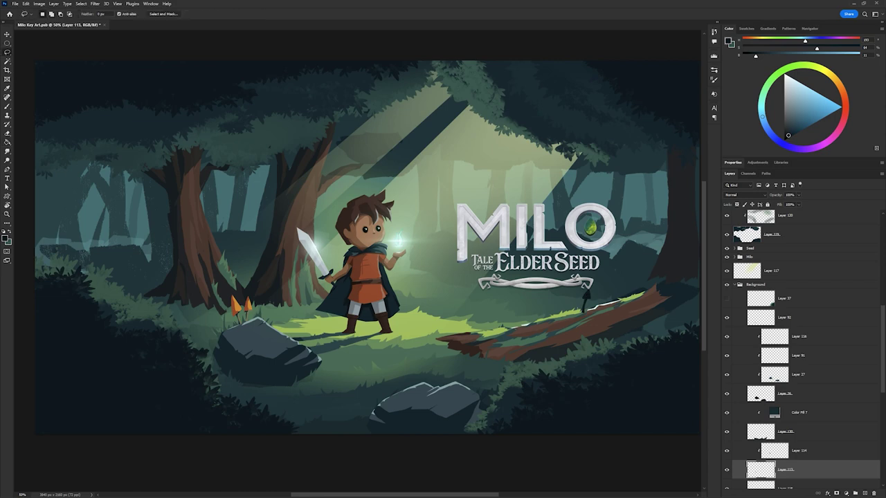
key("g")
left_click(471, 374)
key("g")
Paint the mushroom caps on Layer 114 brown-orange with lighter orange-tan highlights, then save
key("b")
key("alt+bracketright")
left_click(233, 309, "alt")
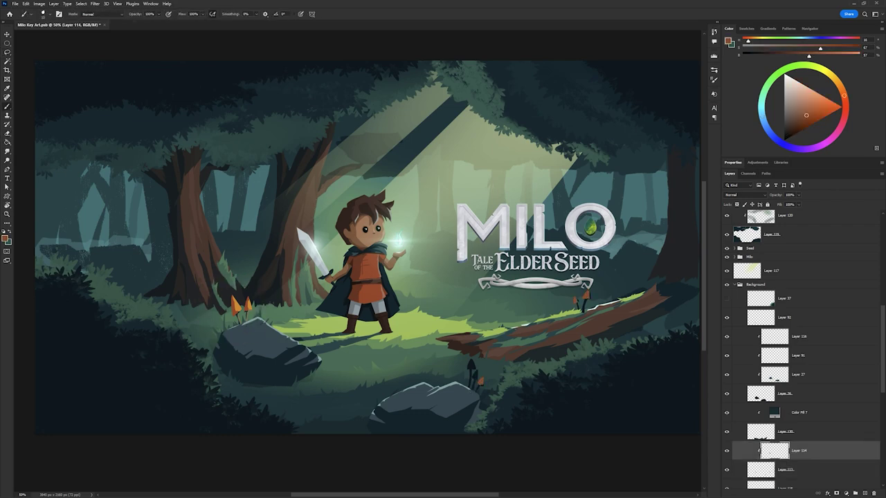
left_click(249, 306, "alt")
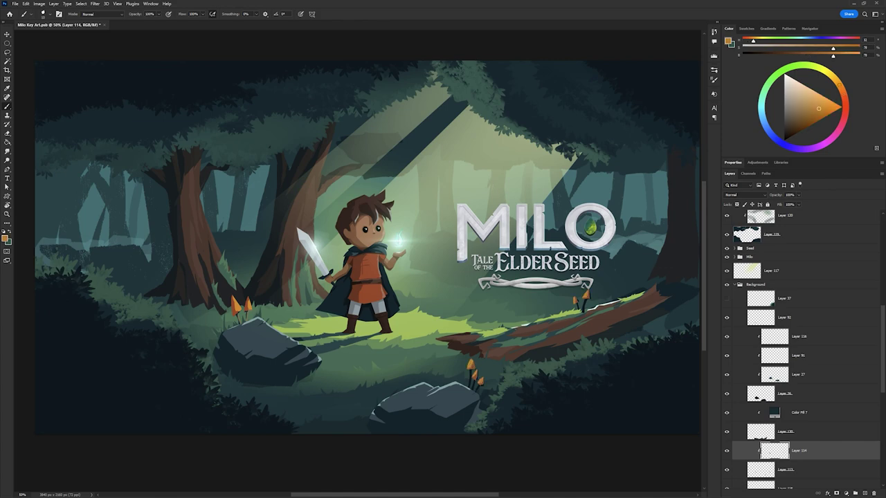
key("x")
key("ctrl+s")
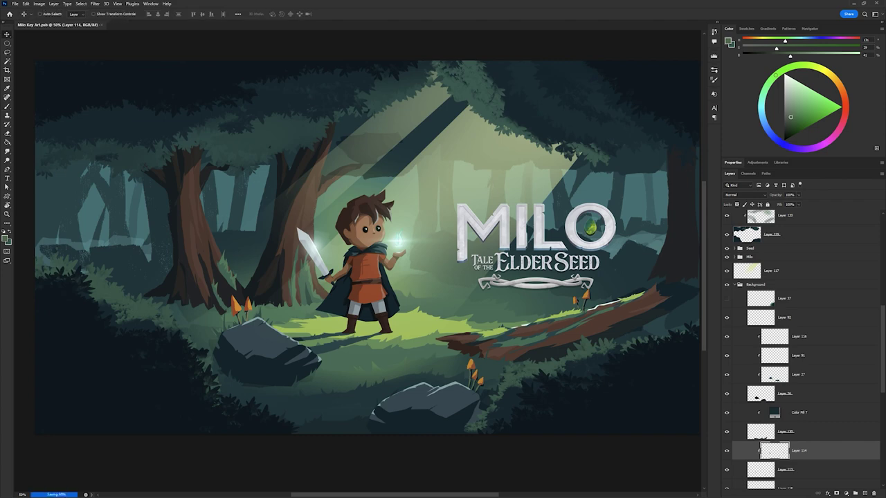
Create Layer 135 and move it down near the ground layers
key("alt+bracketleft")
key("alt+bracketleft")
key("alt+bracketleft")
key("alt+bracketleft")
key("alt+bracketleft")
key("alt+bracketleft")
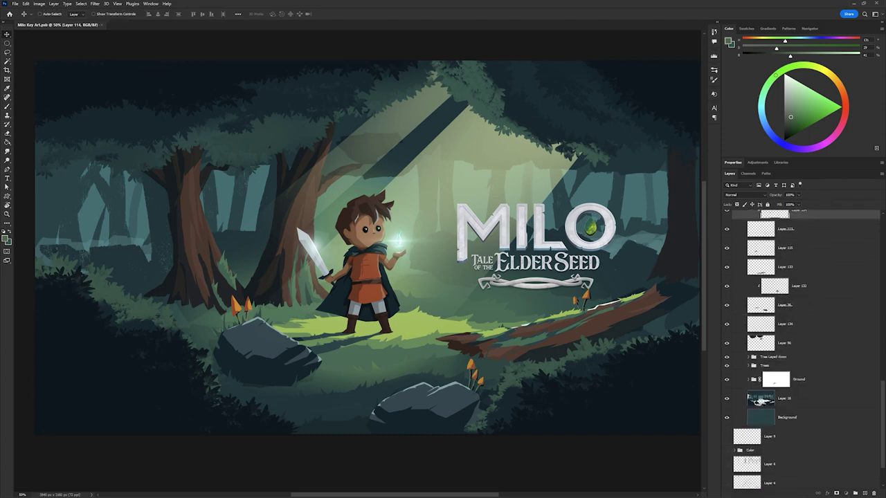
key("alt+bracketleft")
key("alt+bracketleft")
key("alt+bracketleft")
key("l")
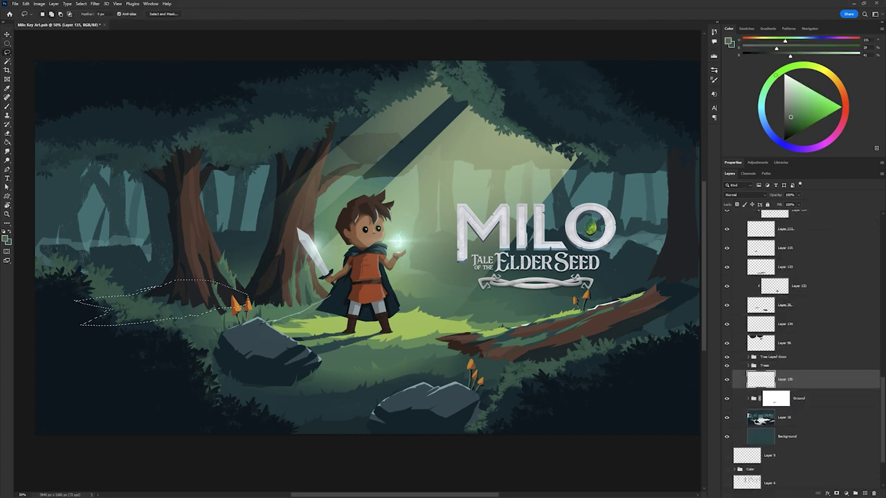
Fill the tree shadow selection with dark colour, name the layer Tree Shadow and save
key("g")
key("alt+BackSpace")
key("ctrl+d")
key("v")
key("ctrl+s")
Duplicate Tree Shadow, mask it to the tree outline, set it to 54% opacity, then delete the mask
key("ctrl+j")
key("ctrl+bracketright")
key("ctrl+bracketright")
key("ctrl+bracketright")
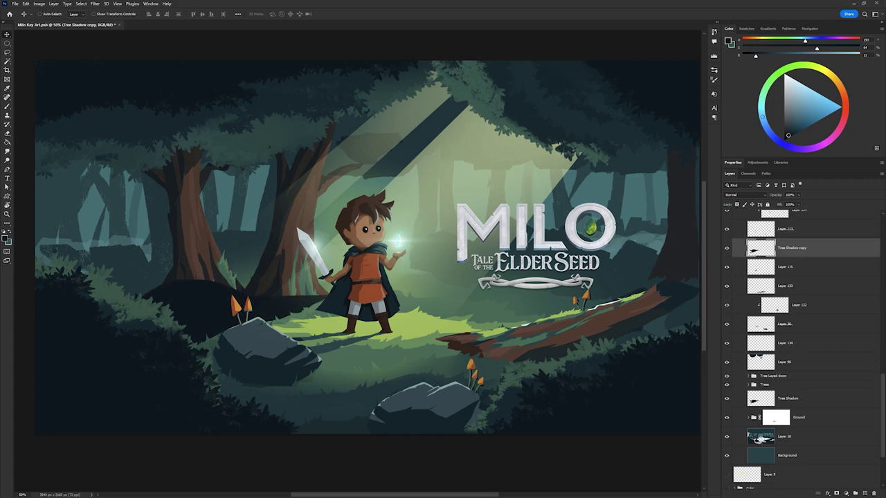
key("ctrl+bracketright")
key("ctrl+bracketright")
key("ctrl+bracketright")
key("ctrl+shift+d")
key("ctrl+m")
scroll(803, 346, "down", 3)
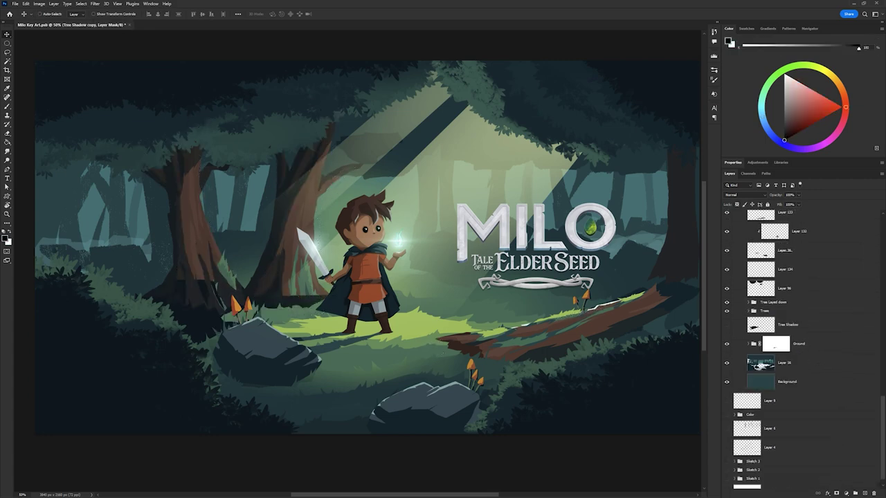
key("3")
key("7")
left_click_drag(779, 203, 784, 203)
scroll(803, 346, "down", 3)
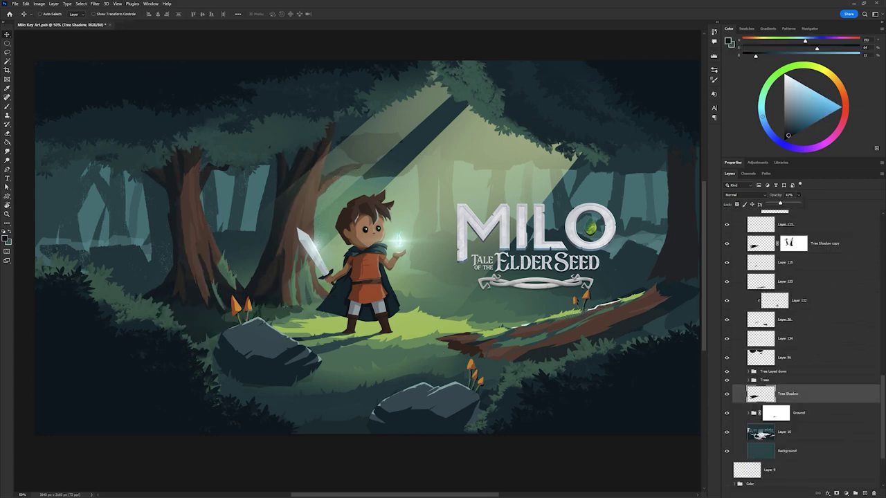
left_click(793, 244, "shift")
key("Delete")
Give the log layer in the Tree Layed down group an Inner Shadow with a custom colour
key("g")
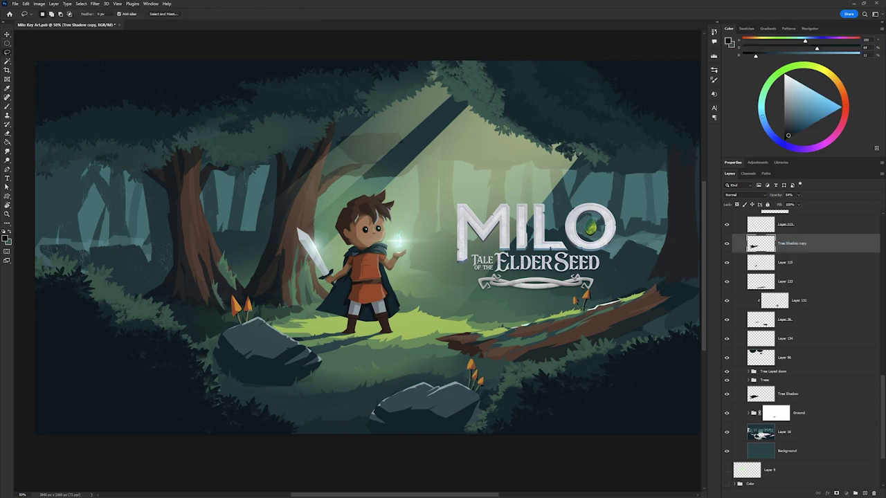
key("ctrl+d")
key("b")
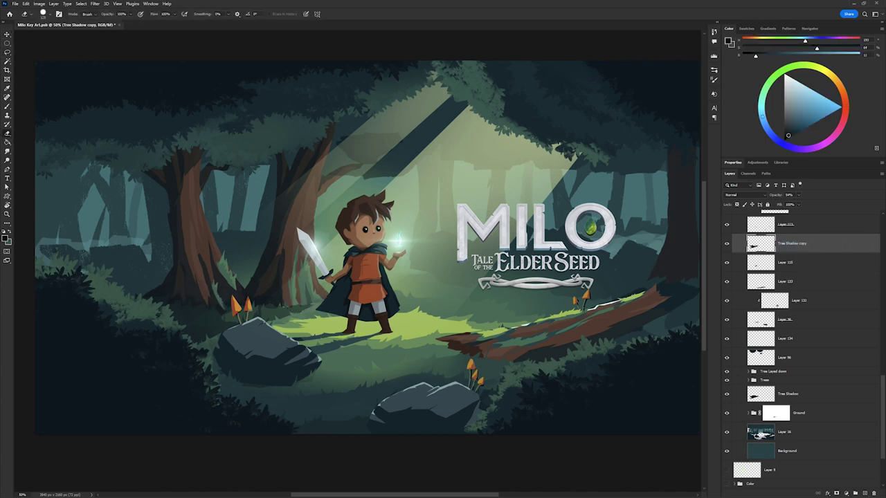
left_click(754, 372)
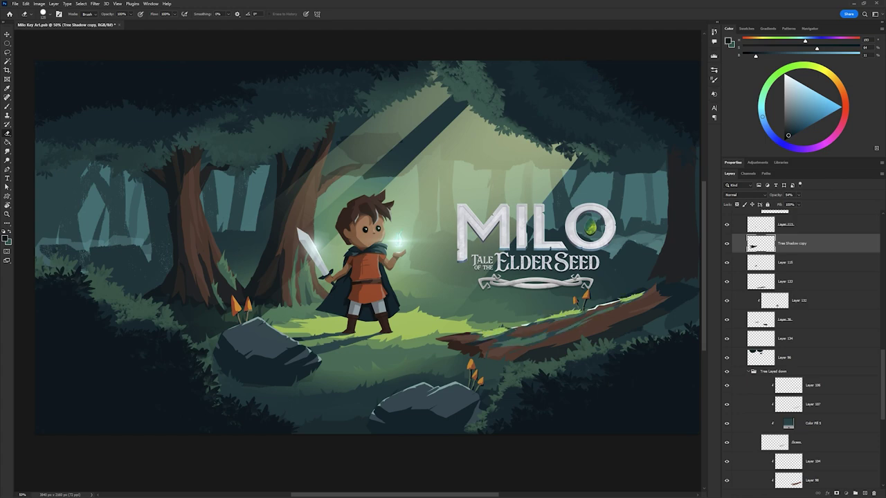
double_click(802, 404)
left_click(728, 125)
left_click(311, 89)
key("Return")
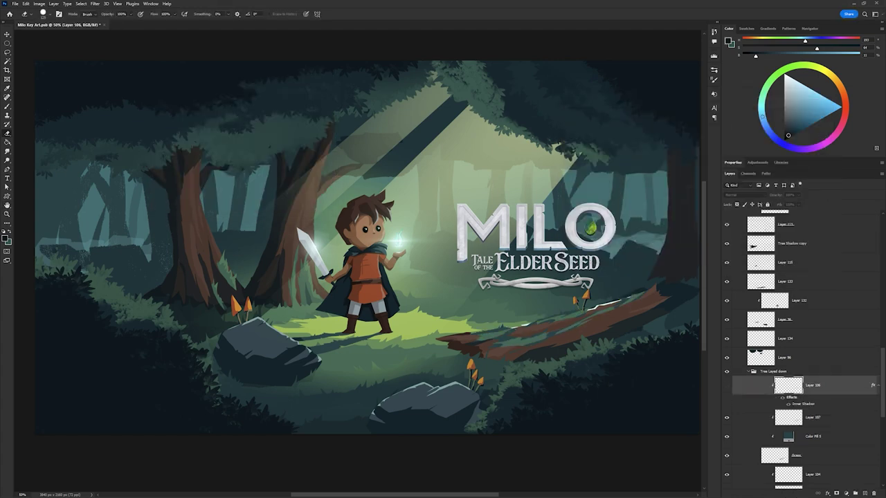
Fill the top of the log with green on a new Screen-blended layer
key("ctrl+shift+alt+n")
key("l")
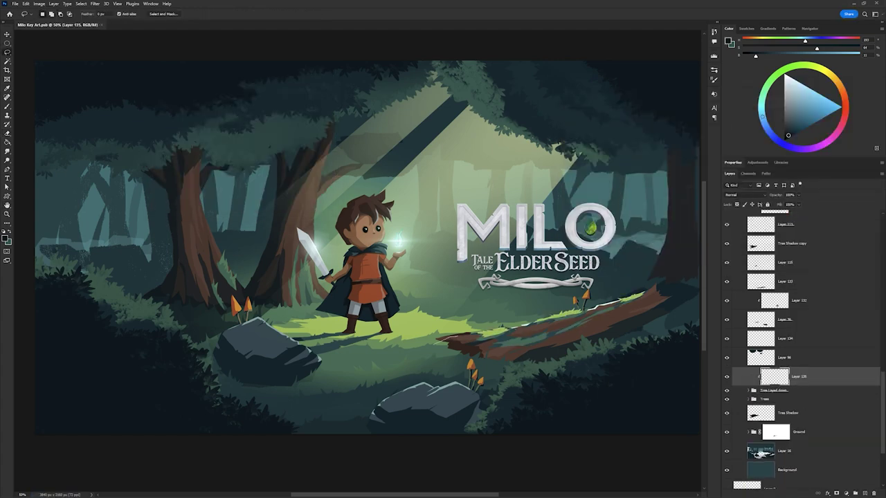
key("g")
left_click(540, 320)
left_click(739, 194)
left_click(739, 252)
Copy the log selection to a new layer at 54% opacity, save, and group the layers
key("l")
scroll(802, 346, "down", 3)
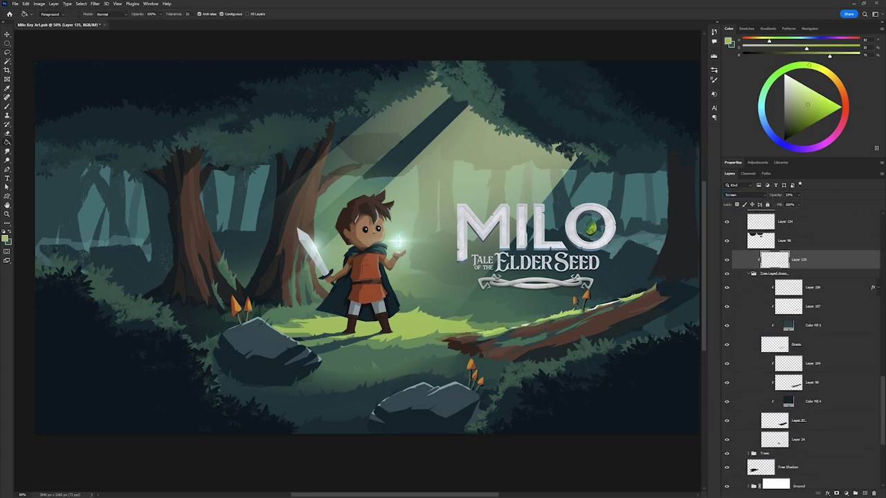
key("ctrl+shift+alt+n")
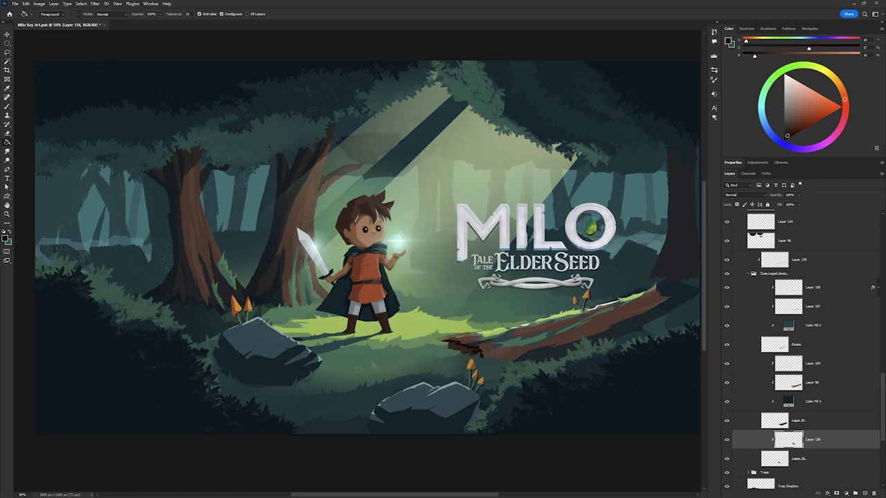
key("v")
key("ctrl+j")
key("5")
key("4")
key("ctrl+s")
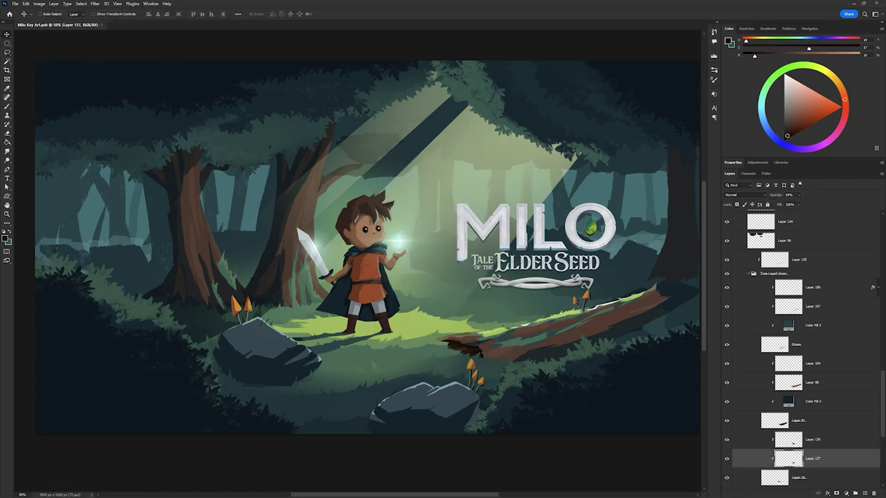
left_click(753, 274)
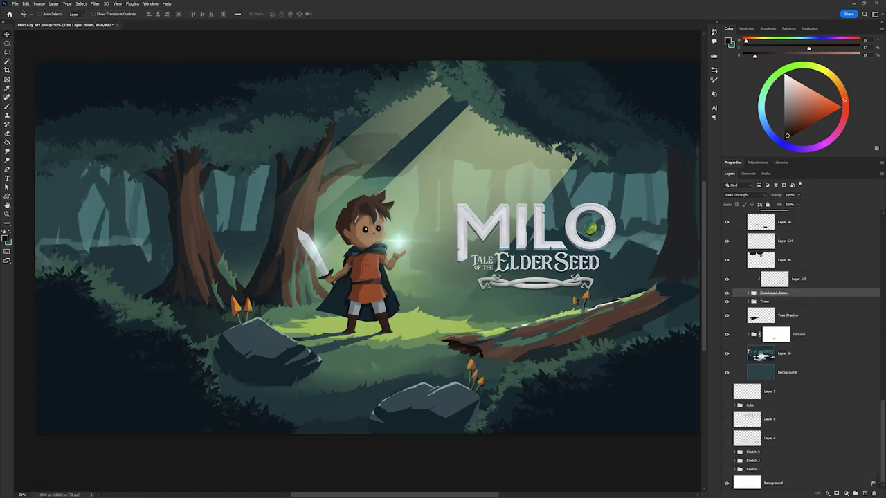
key("ctrl+g")
Name the group 'Rocks and flowers', then try merging and blurring the foreground foliage and revert it
type("Rocks and fl")
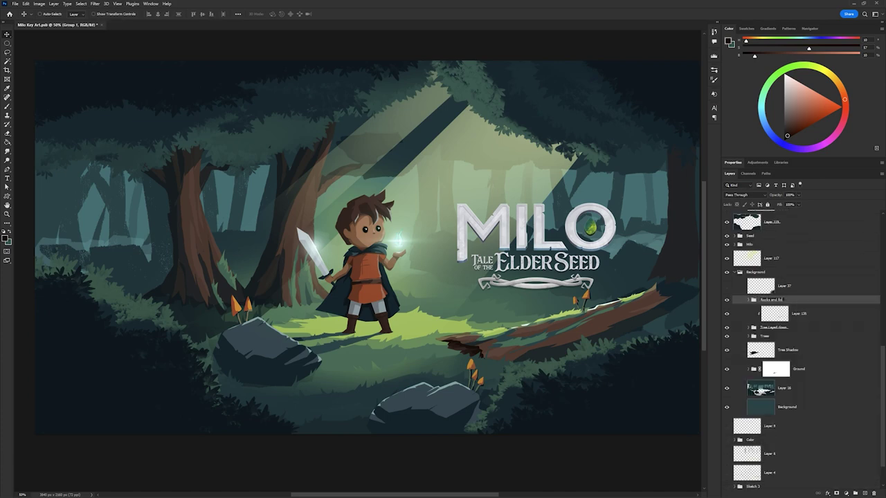
type("owers")
key("Return")
key("ctrl+j")
key("ctrl+e")
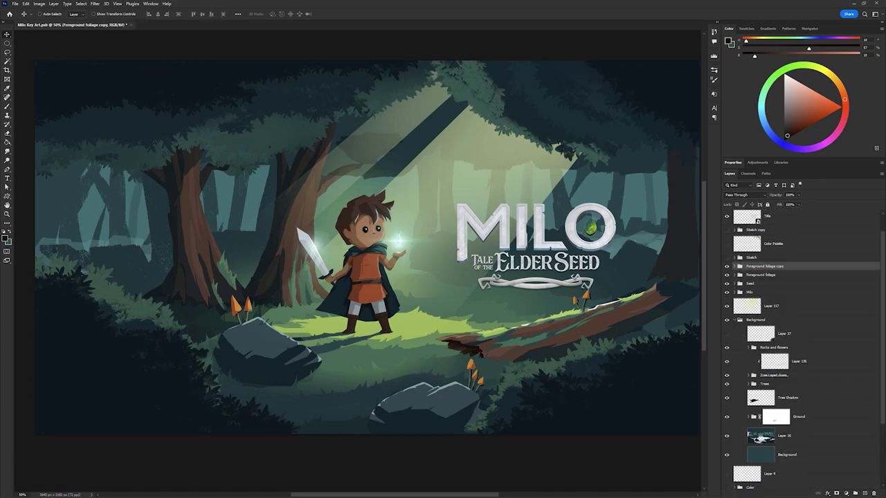
key("alt+t")
key("Return")
key("Escape")
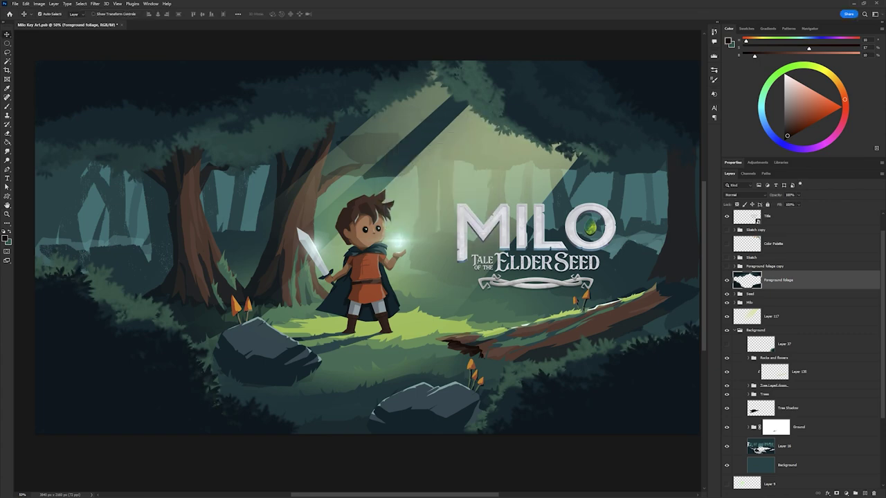
key("ctrl+z")
key("ctrl+z")
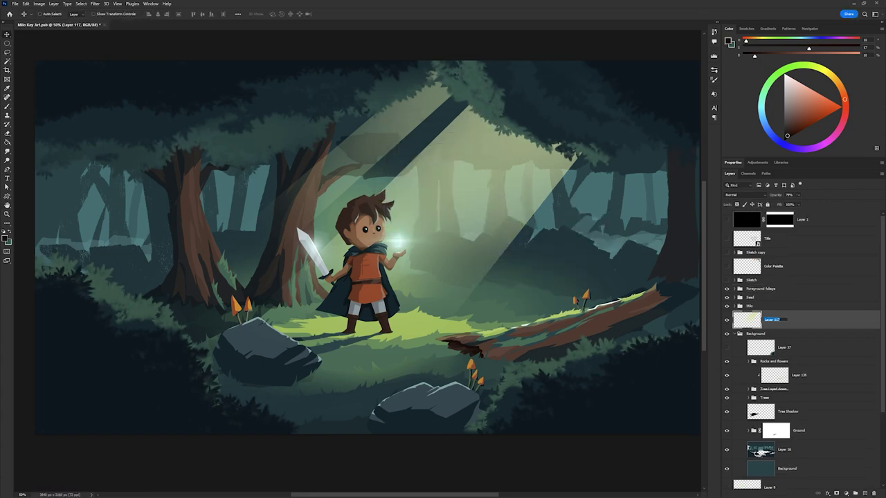
left_click(779, 320)
type("Light Rays")
Outline the character with a polygon selection, add a clipped flower layer and paint a small flower
left_click(343, 230)
left_click(260, 305)
left_click(346, 334)
left_click(363, 304)
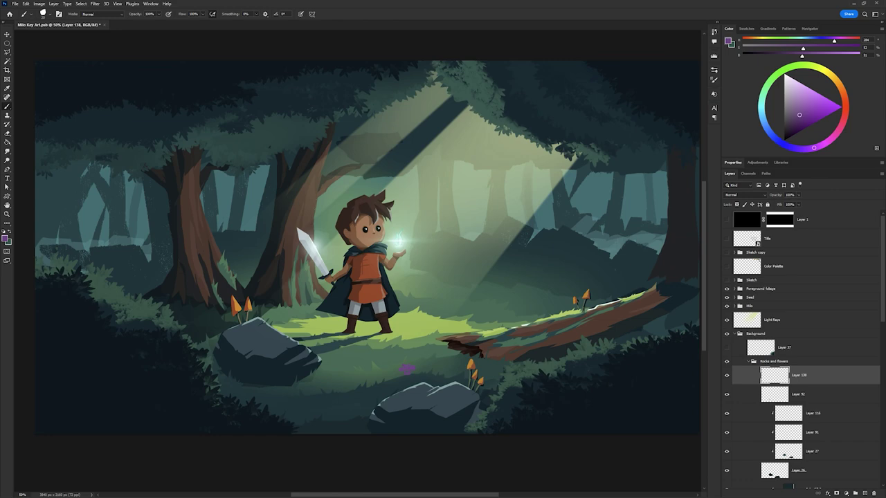
key("ctrl+shift+alt+n")
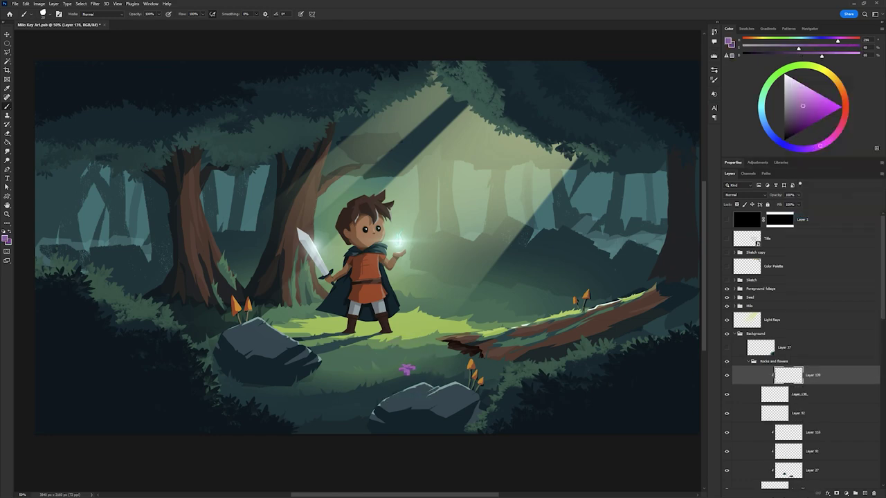
key("ctrl+z")
key("ctrl+z")
left_click_drag(805, 109, 808, 106)
left_click_drag(391, 371, 402, 370)
left_click_drag(808, 105, 788, 135)
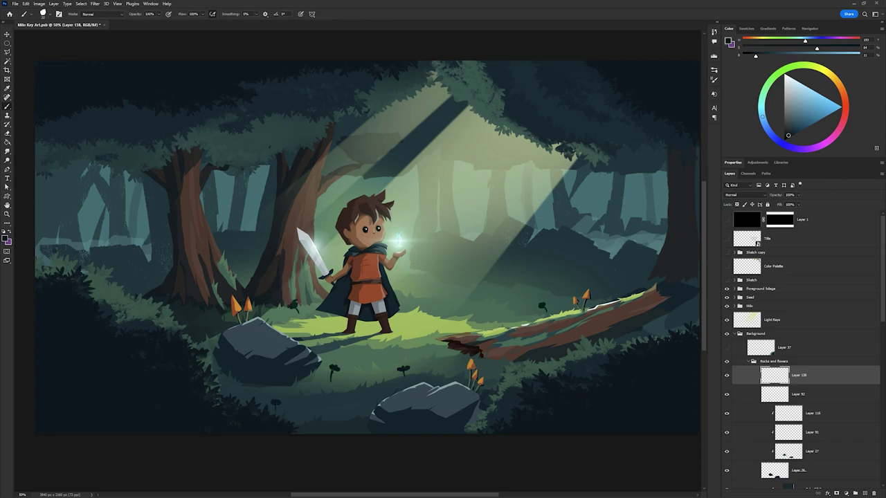
Name the flower layer 'Base', set brush opacity to 51% and sample flower-head colours
type("Flowers Base")
key("Return")
key("5")
key("1")
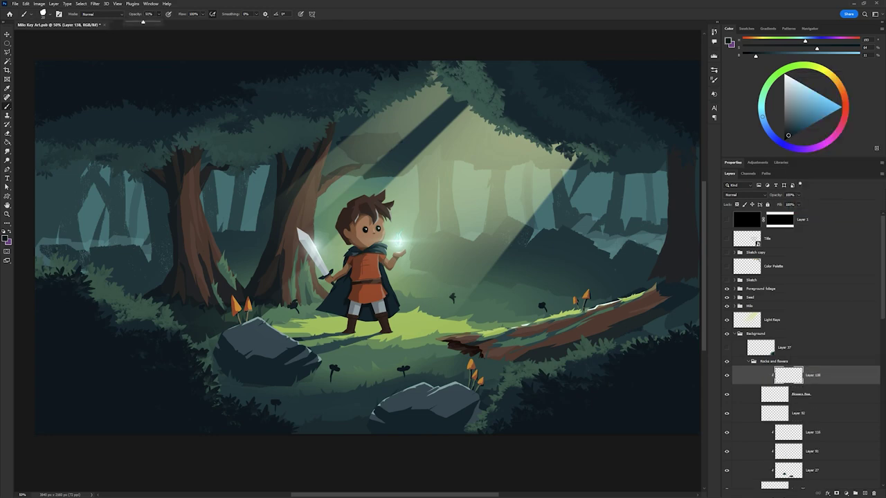
left_click(541, 305, "alt")
left_click(403, 369, "alt")
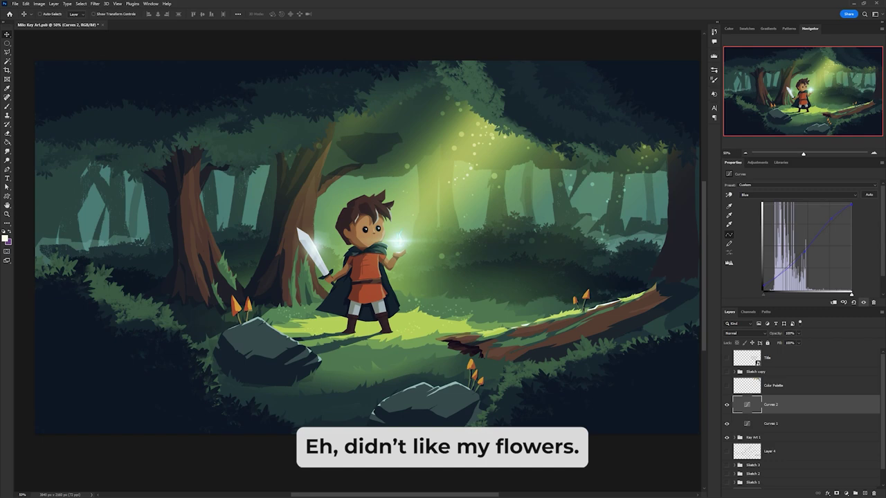
Replace Curves 2 with a Solid Color fill layer in Exclusion mode at 41% opacity
key("Delete")
left_click(846, 493)
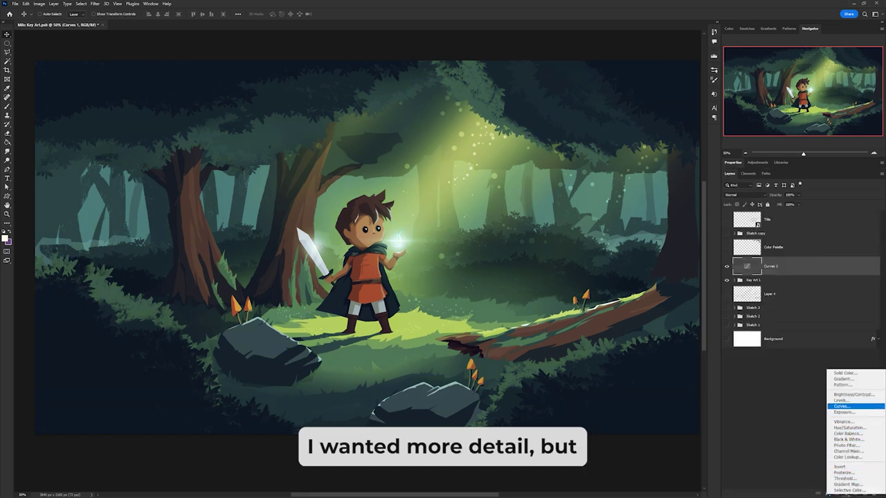
left_click(845, 373)
left_click(311, 89)
left_click(744, 194)
left_click(748, 433)
key("4")
key("1")
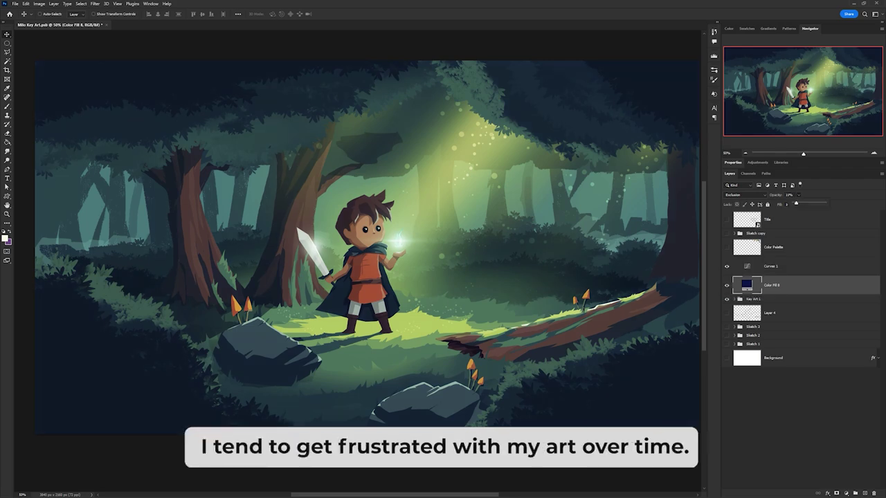
Move Curves 1 above the colour fill, name a layer Mouth, and zoom to 100%
left_click_drag(770, 285, 771, 260)
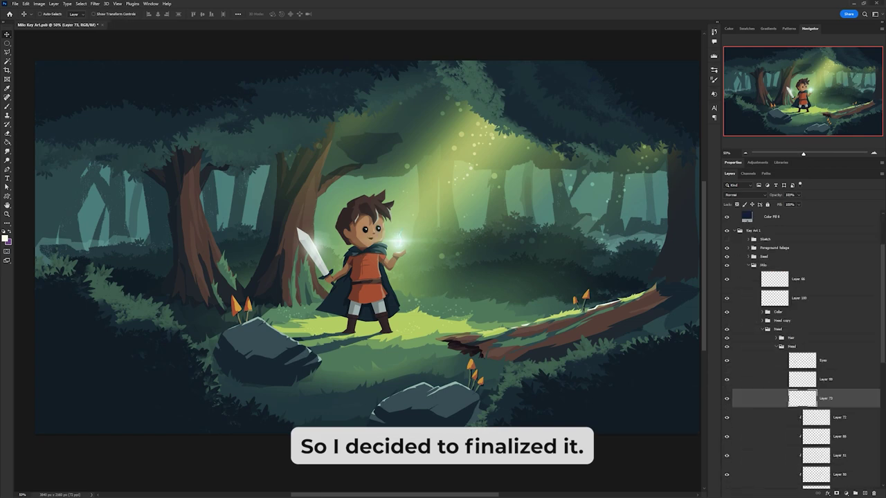
key("Return")
key("z")
key("ctrl+1")
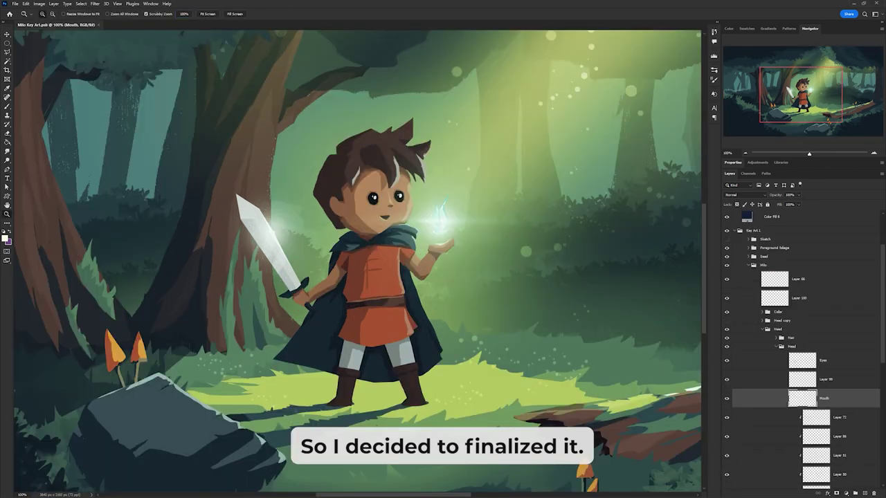